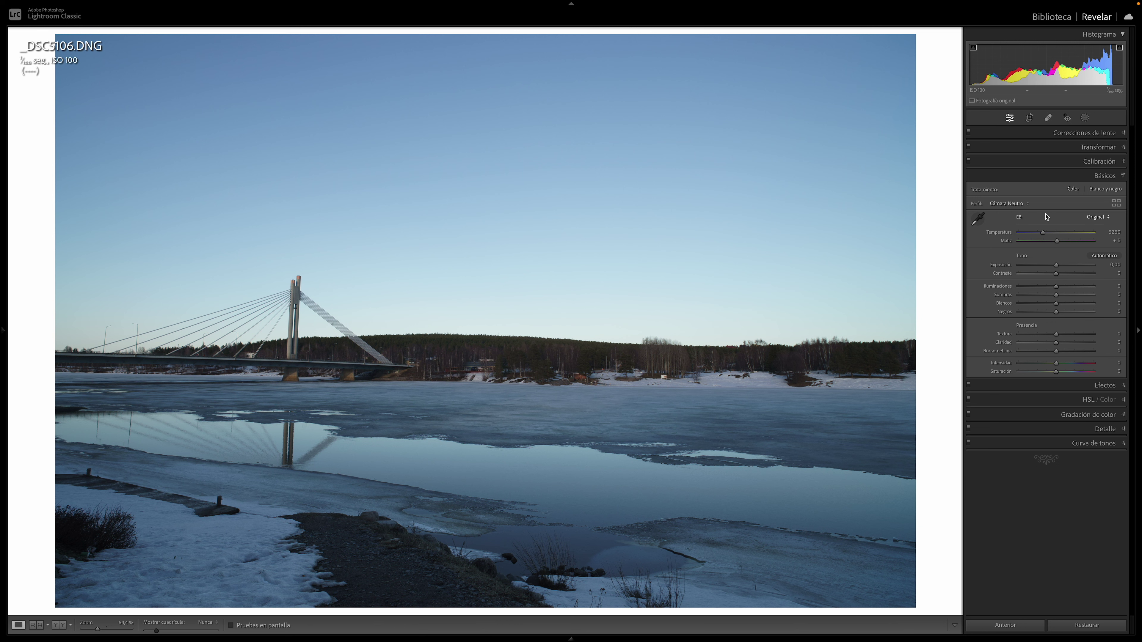
Compare Color and Black & White treatments on _DSC5106.DNG, settling on Black & White.
click(1124, 176)
click(1123, 176)
click(1107, 190)
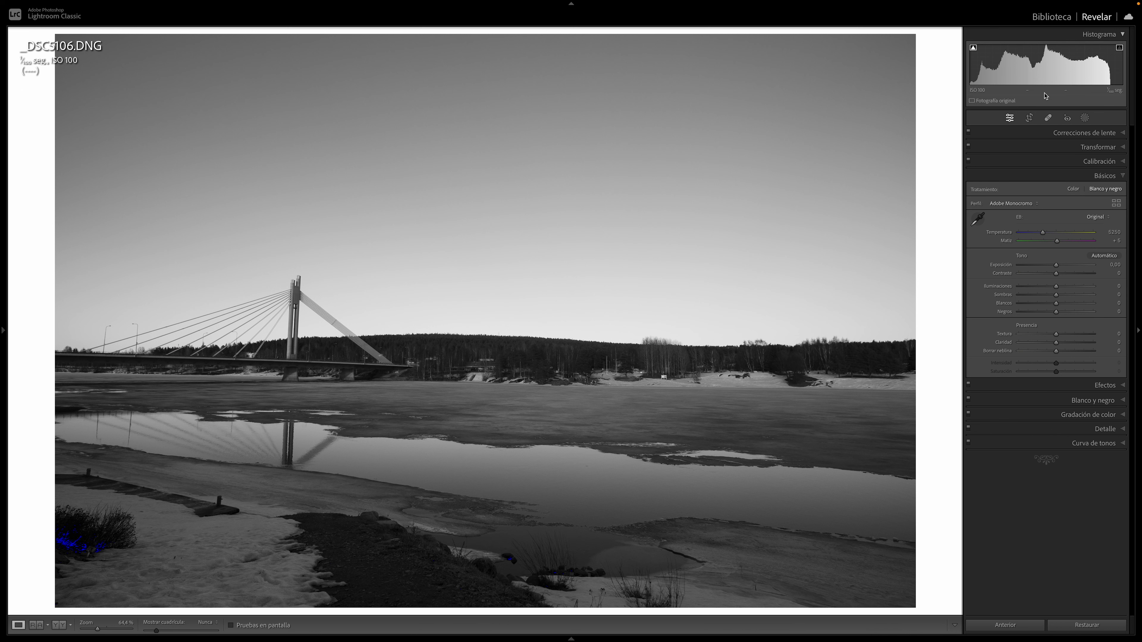
click(1074, 189)
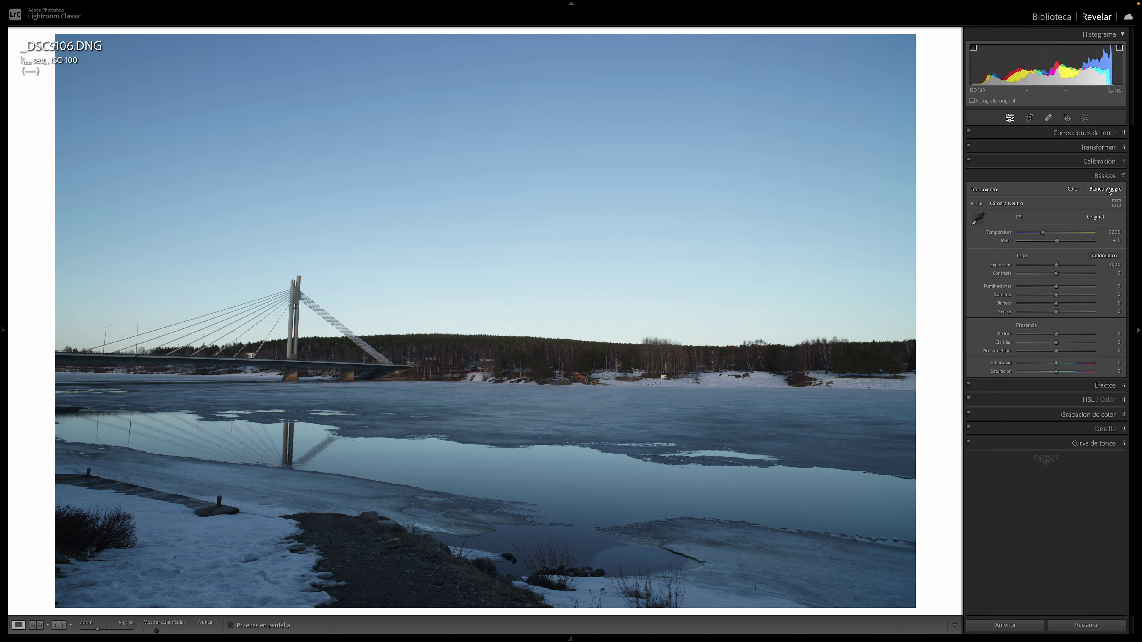
click(1108, 189)
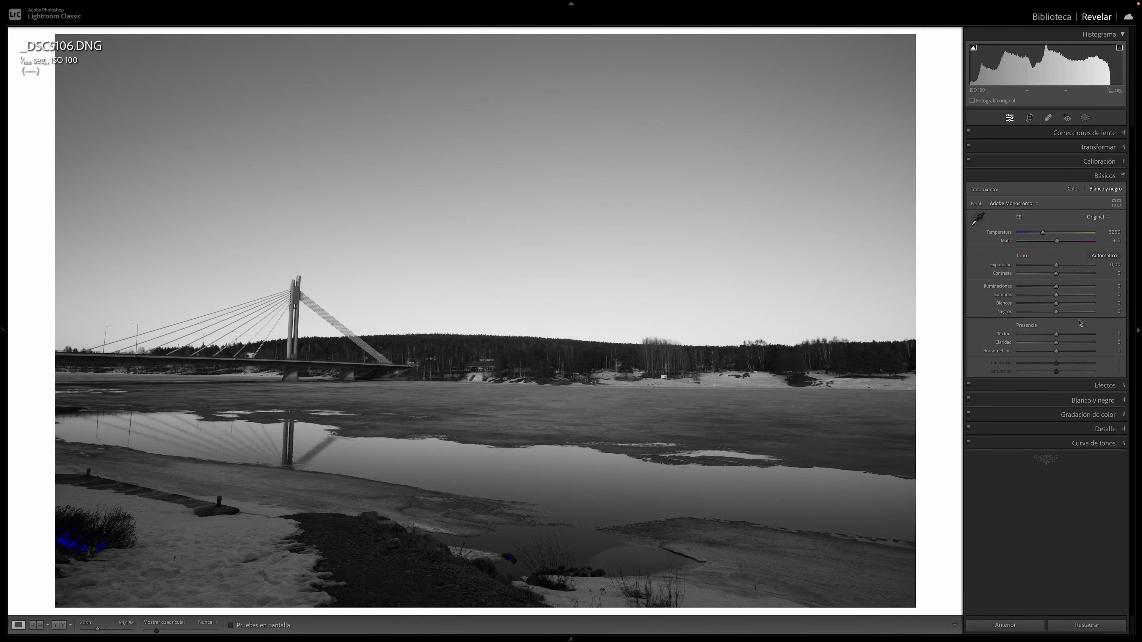
click(1076, 189)
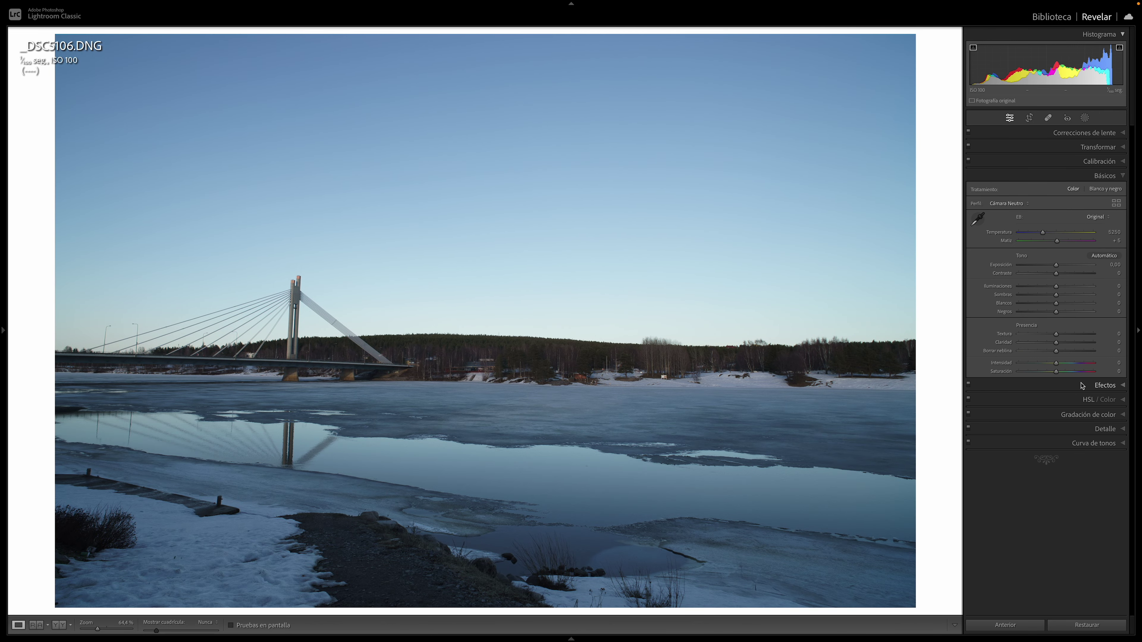
click(1105, 189)
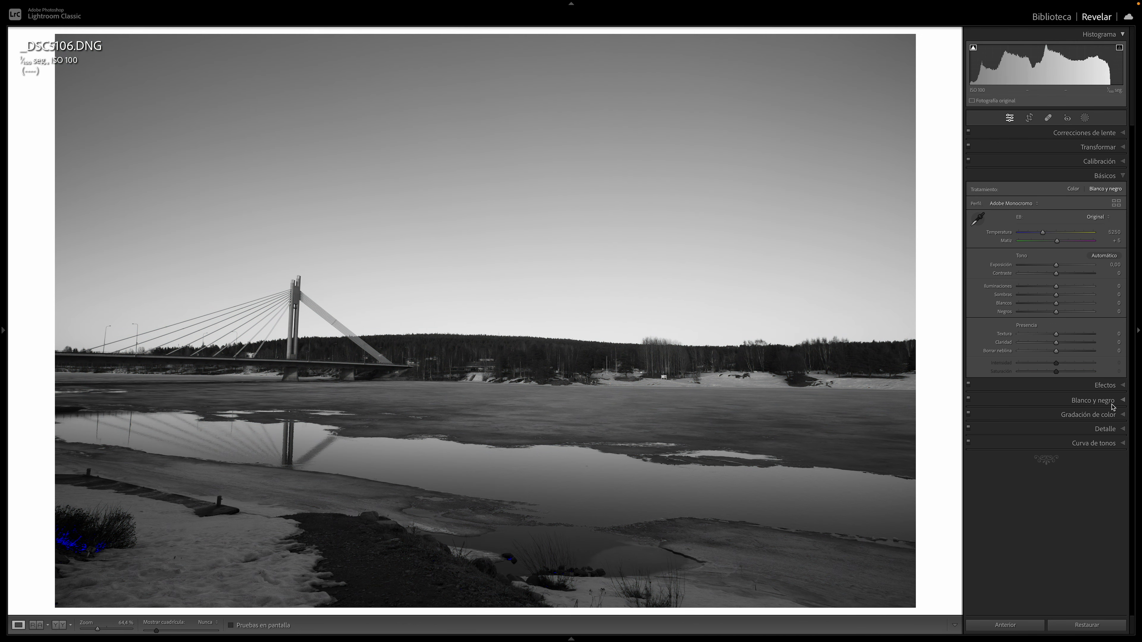
Set the Black & White mix to Red -16 and Blue -34, then return to Basic.
click(1122, 401)
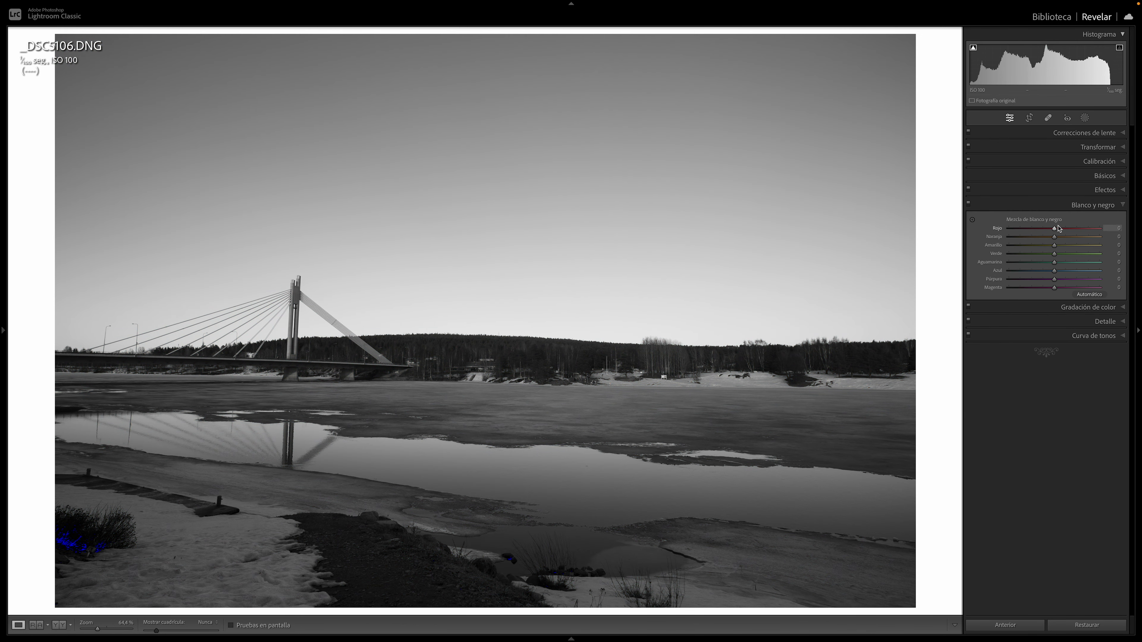
drag(1055, 231, 1054, 231)
mouse_move(1055, 270)
mouse_down()
mouse_move(1040, 275)
mouse_move(1068, 273)
mouse_move(1052, 273)
mouse_up()
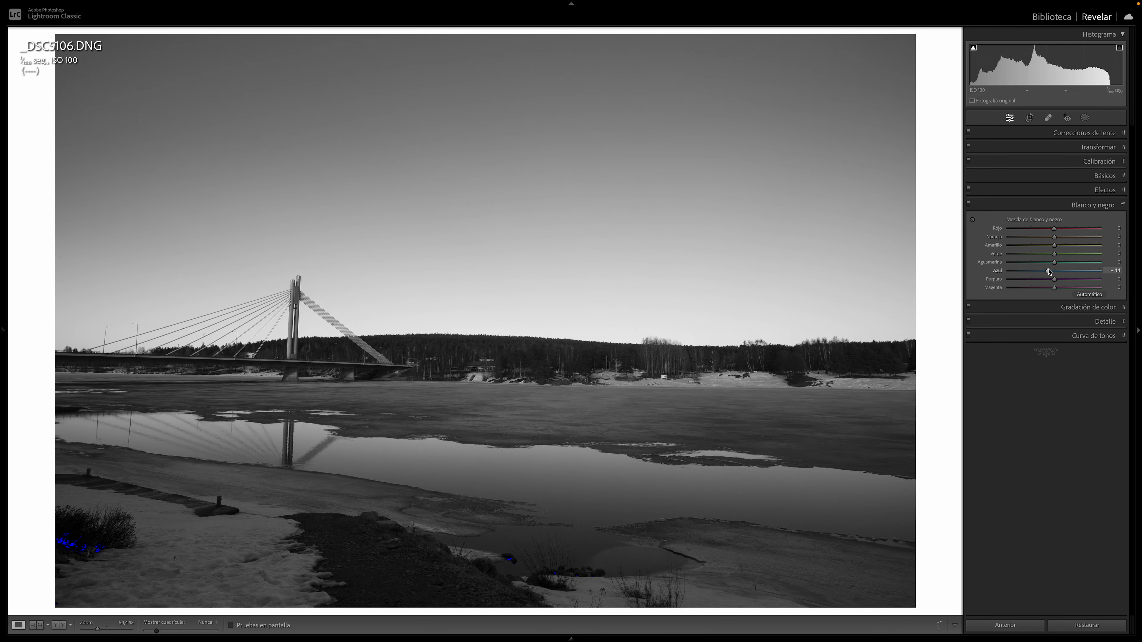
click(1121, 206)
click(1121, 178)
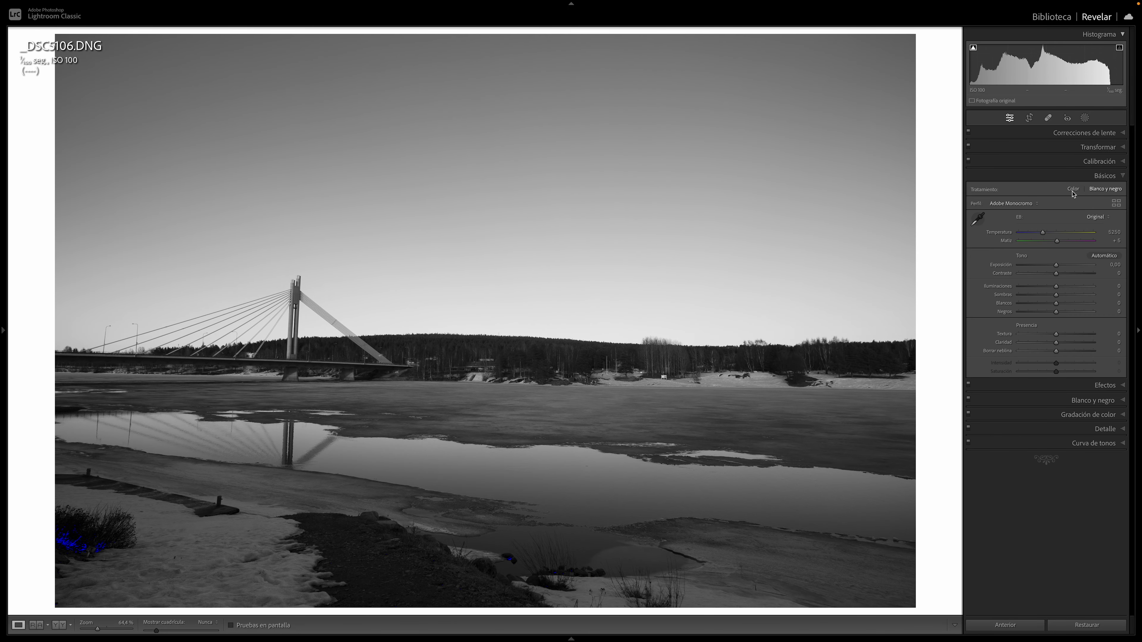
click(1073, 191)
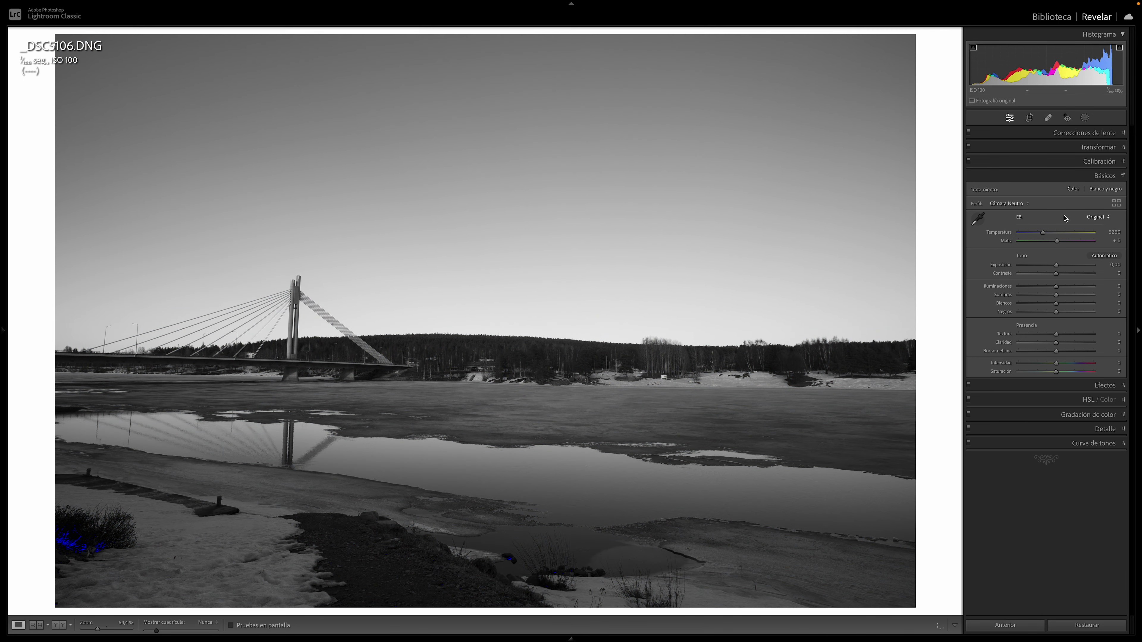
key(v)
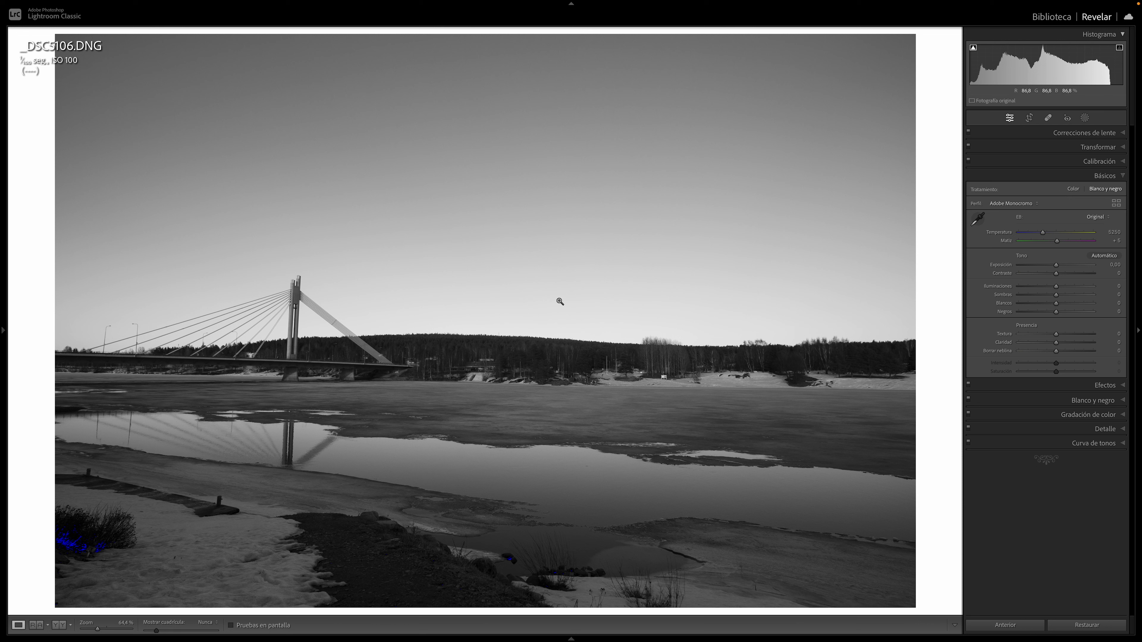
click(1073, 189)
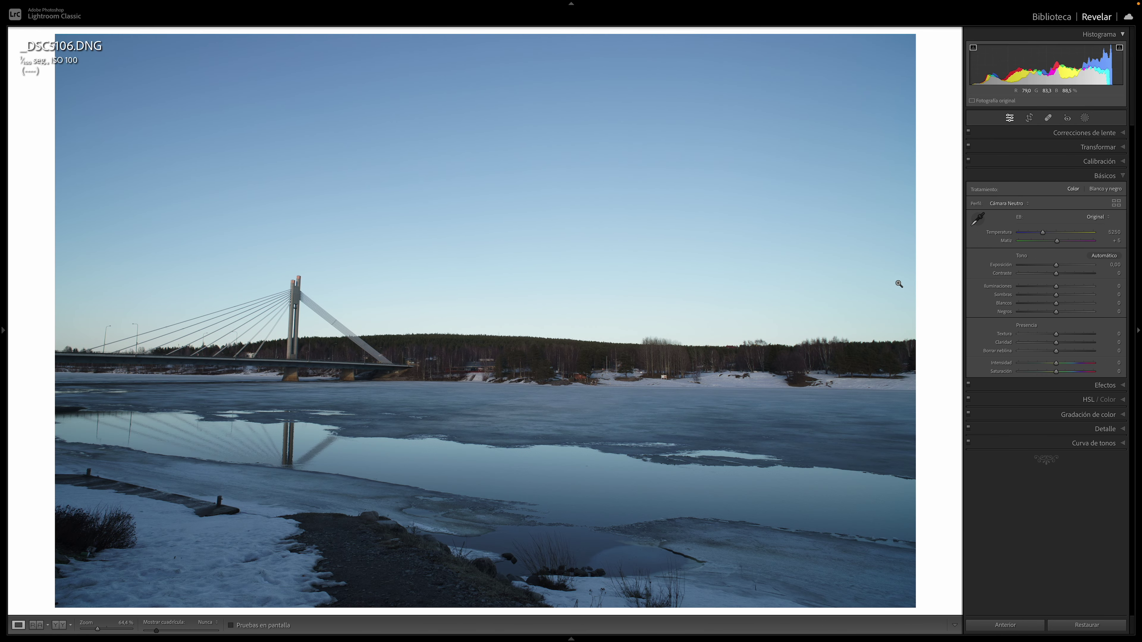
key(v)
Set the bridge photo's exposure to +0.58, highlights to +48 and contrast to -27.
mouse_move(1055, 265)
mouse_down()
mouse_move(1038, 298)
mouse_move(1068, 311)
mouse_up()
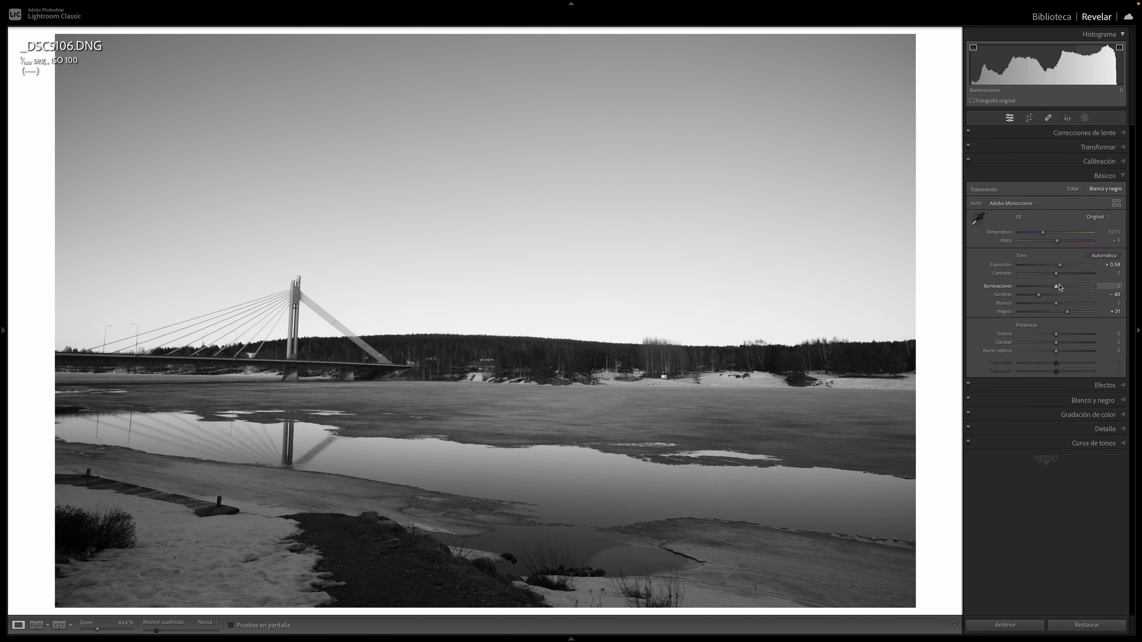
mouse_move(1057, 290)
mouse_down()
mouse_move(1075, 289)
mouse_move(1064, 304)
mouse_up()
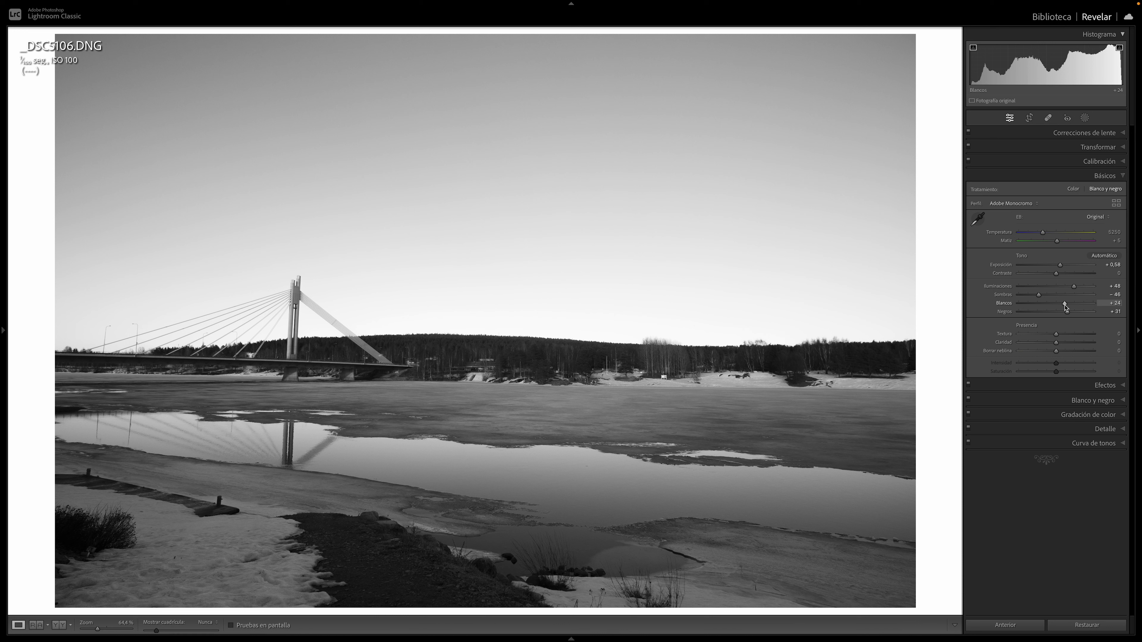
drag(1056, 274, 1020, 286)
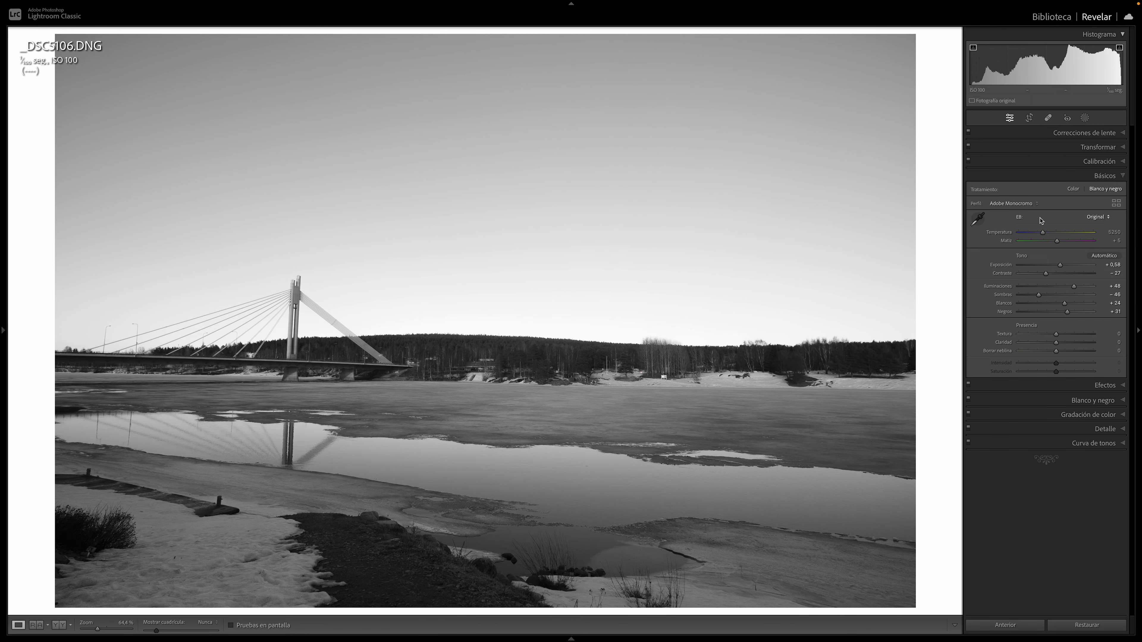
Toggle Black & White with V to compare, ending in Color treatment.
key(v)
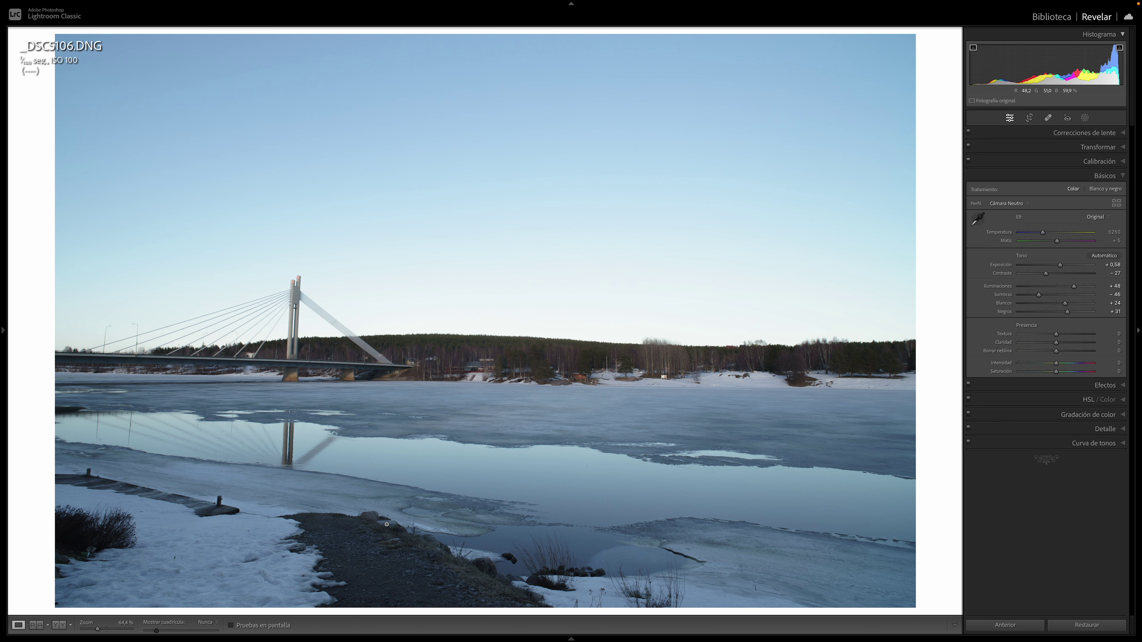
key(v)
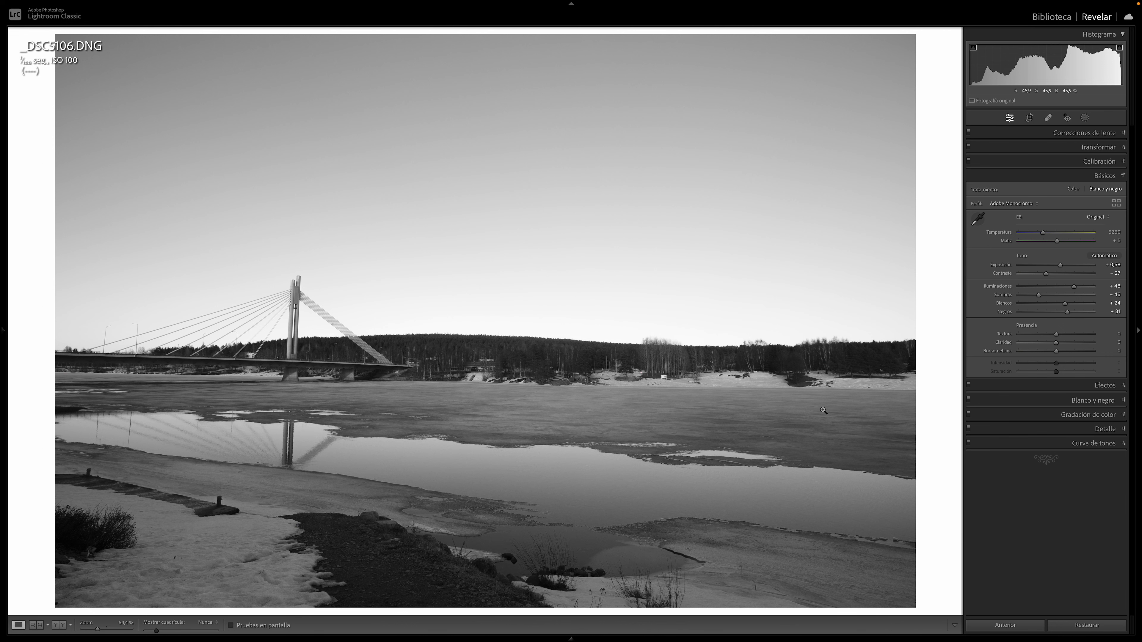
key(v)
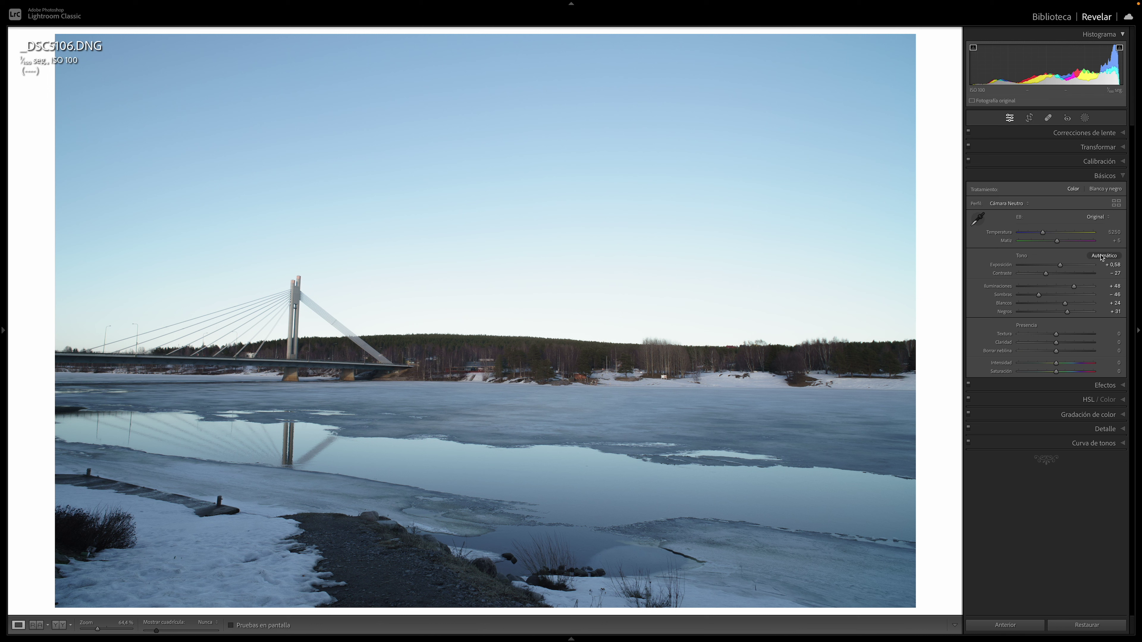
Reset the bridge photo's tone, apply Auto tone, then switch to DJI_0091_HDR.
double_click(1026, 257)
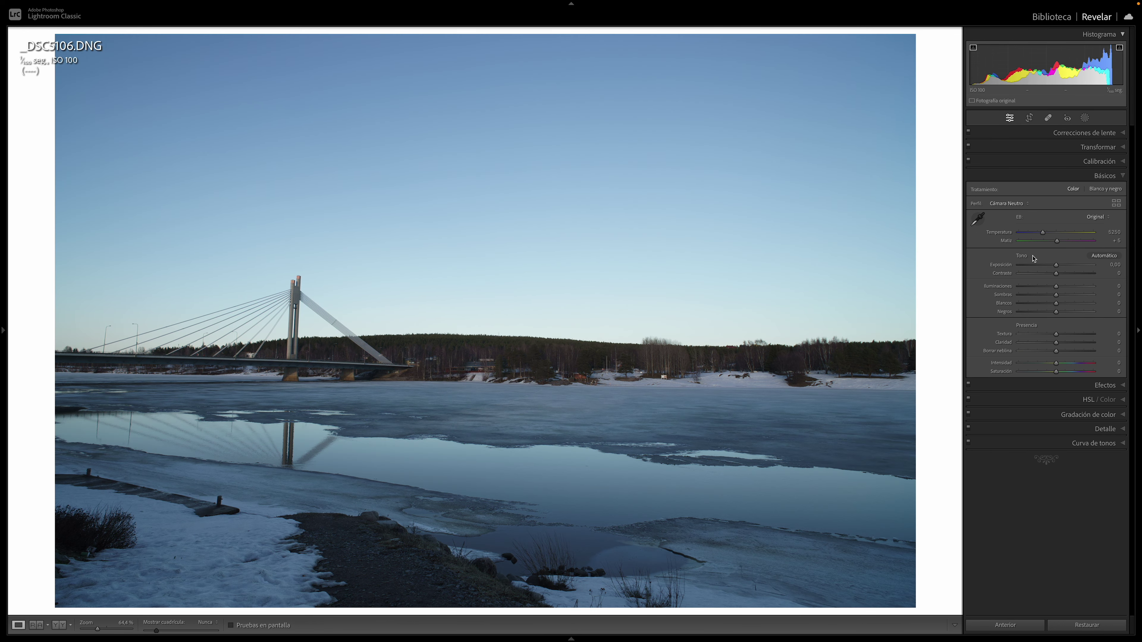
mouse_move(1056, 266)
mouse_down()
mouse_move(1076, 266)
mouse_move(1043, 292)
mouse_move(1072, 295)
mouse_move(1034, 313)
mouse_up()
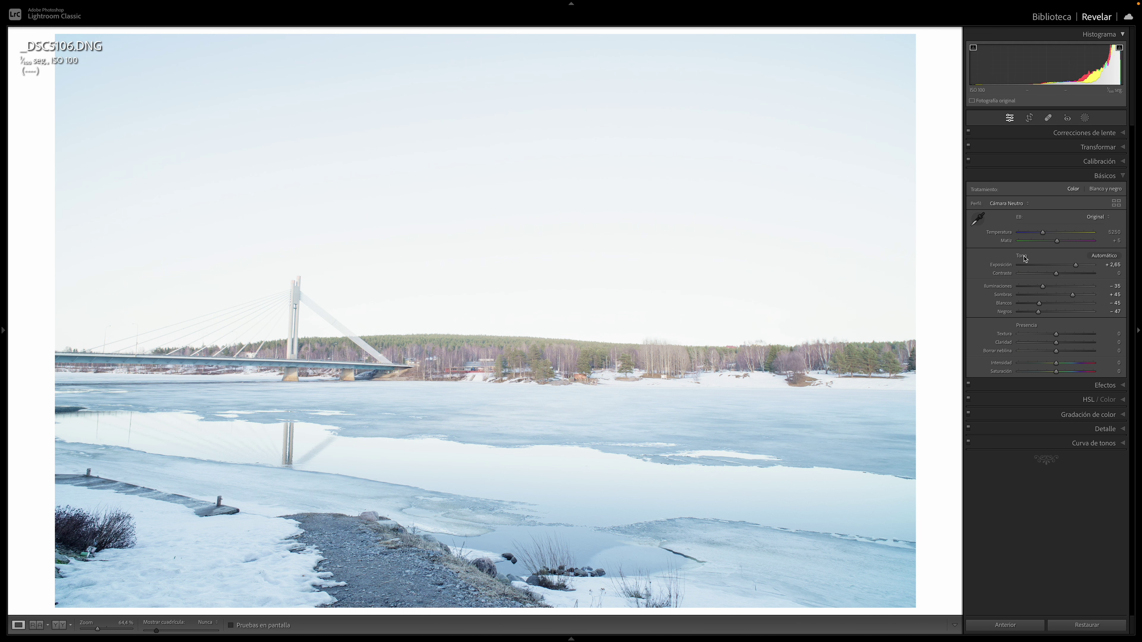
key(alt)
alt+click(1036, 256)
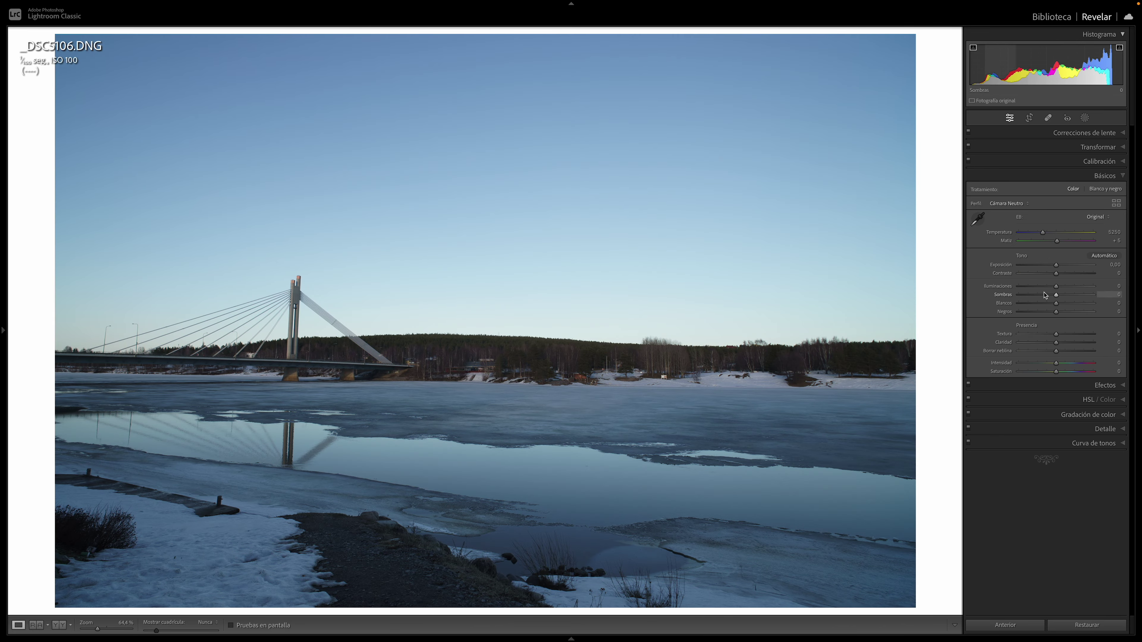
click(1100, 256)
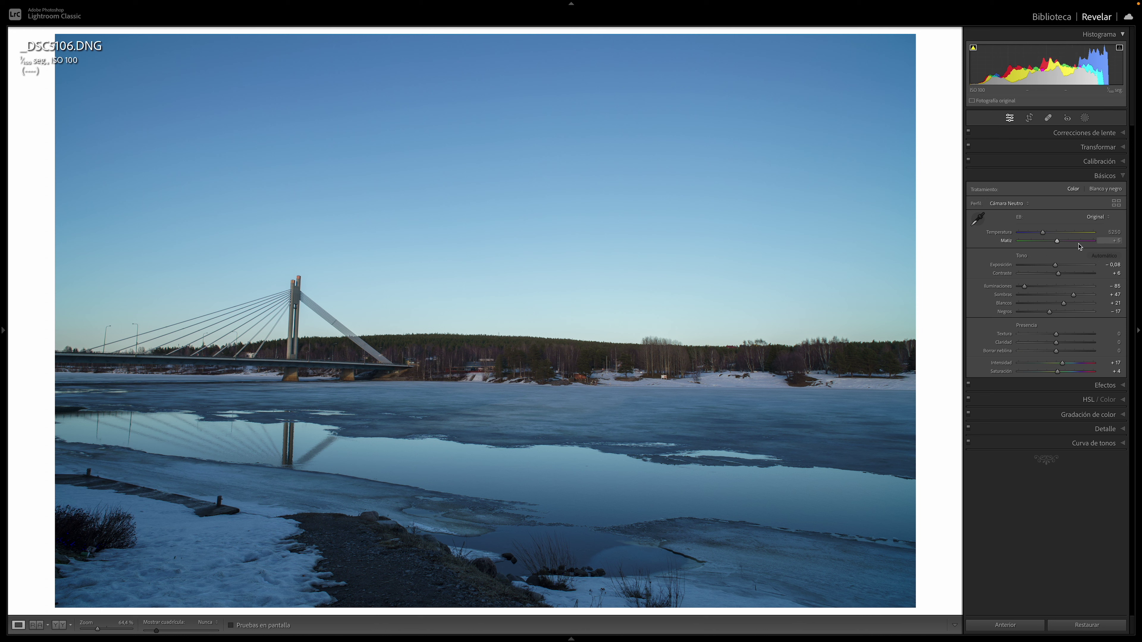
mouse_move(571, 637)
click(309, 596)
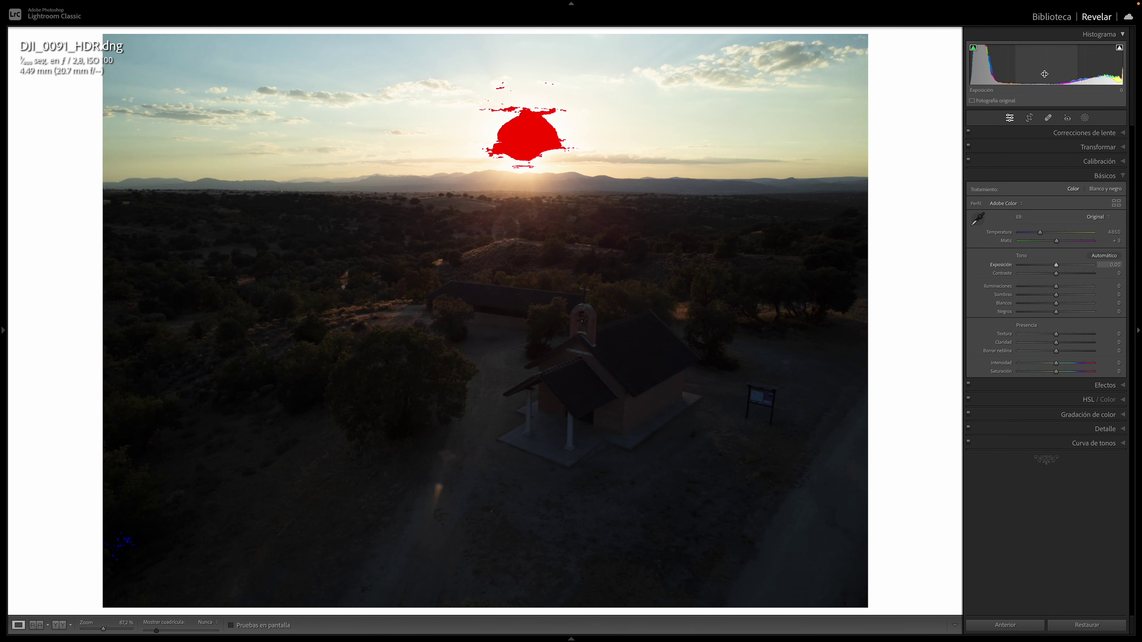
Apply Auto tone to DJI_0091_HDR, then set highlights to -50 and exposure to -0.15.
key(j)
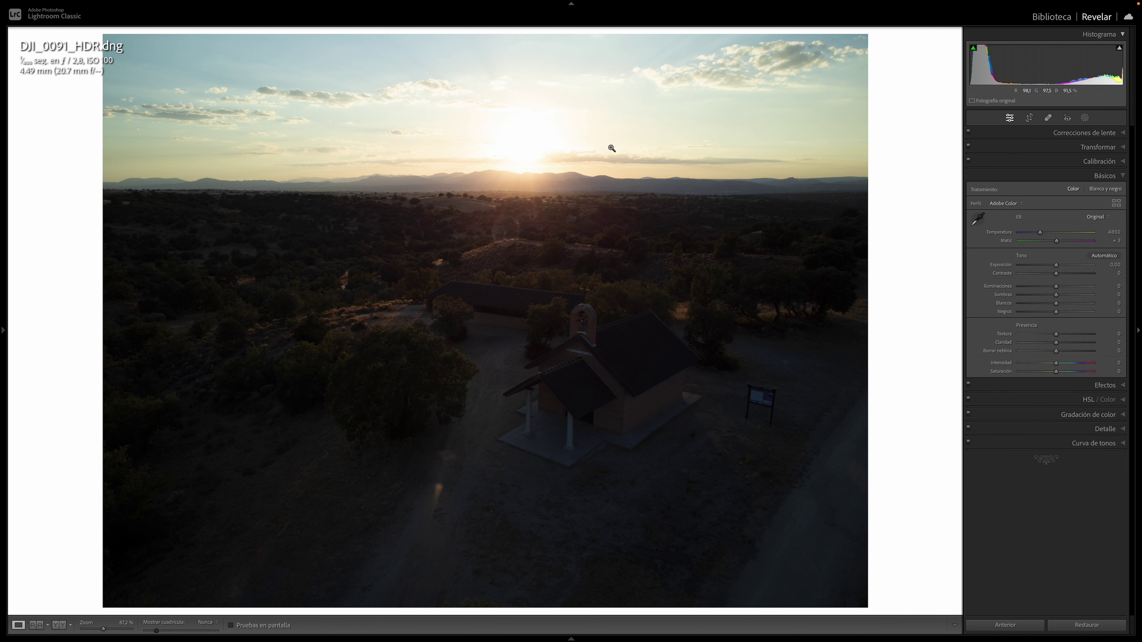
click(1104, 256)
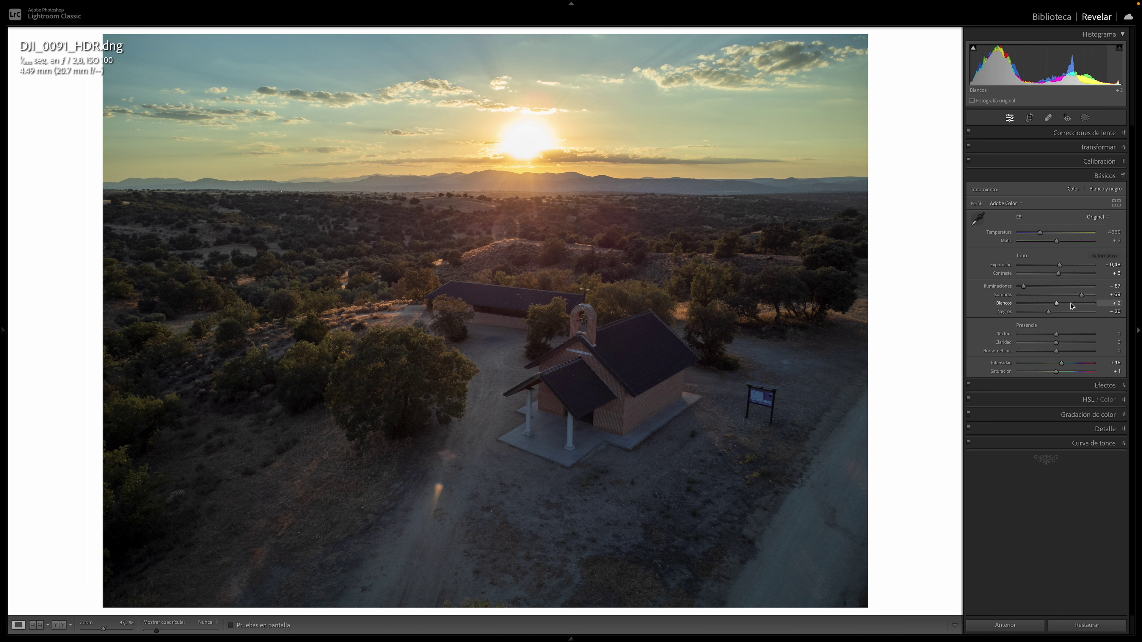
drag(1031, 291, 1037, 287)
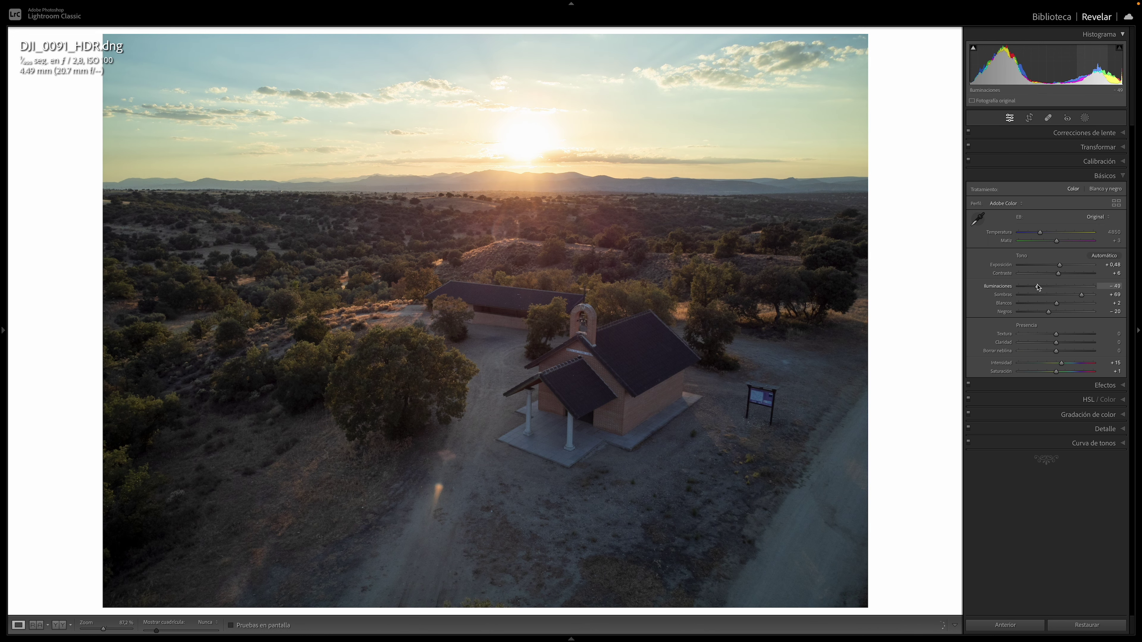
drag(1059, 265, 1053, 269)
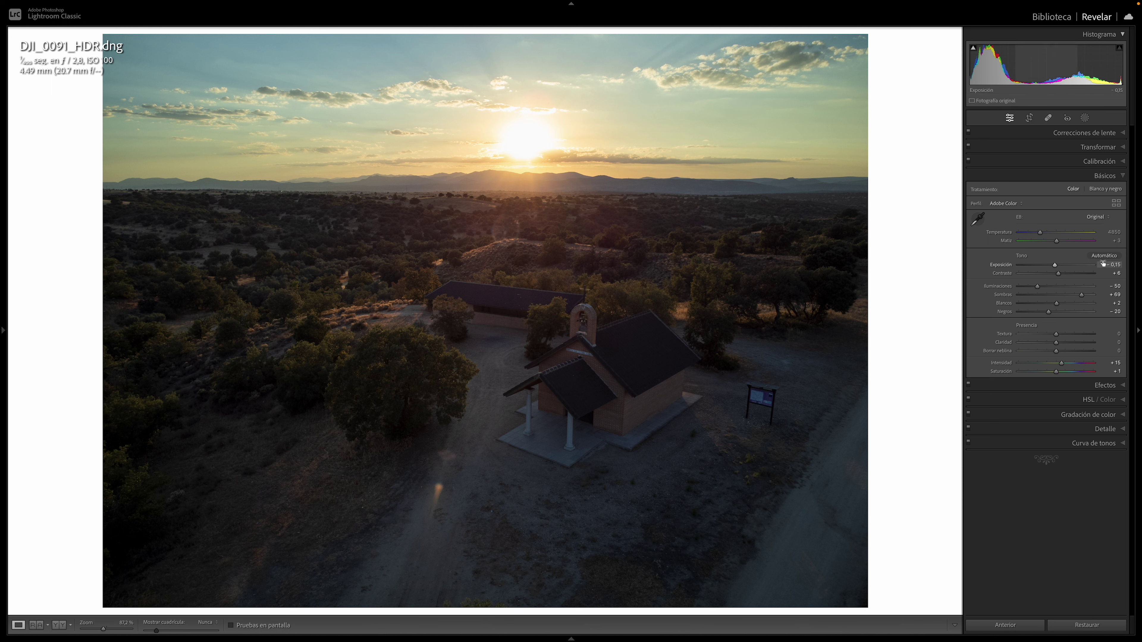
Reset the drone photo's tone values and try exposure changes with the slider.
alt+click(1050, 257)
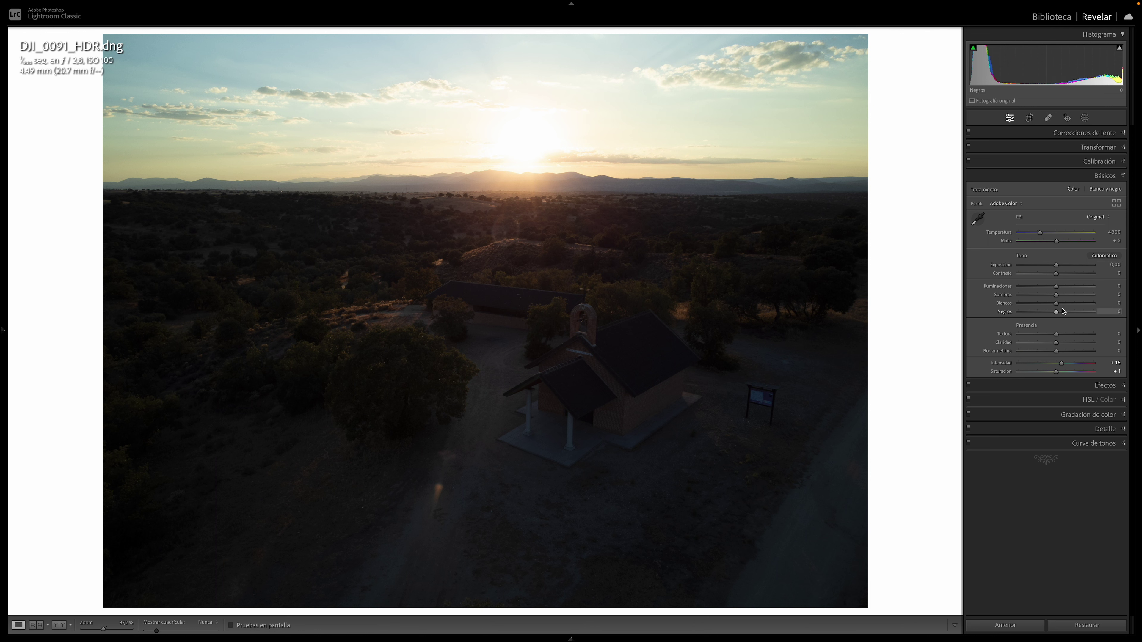
drag(1057, 267, 1074, 267)
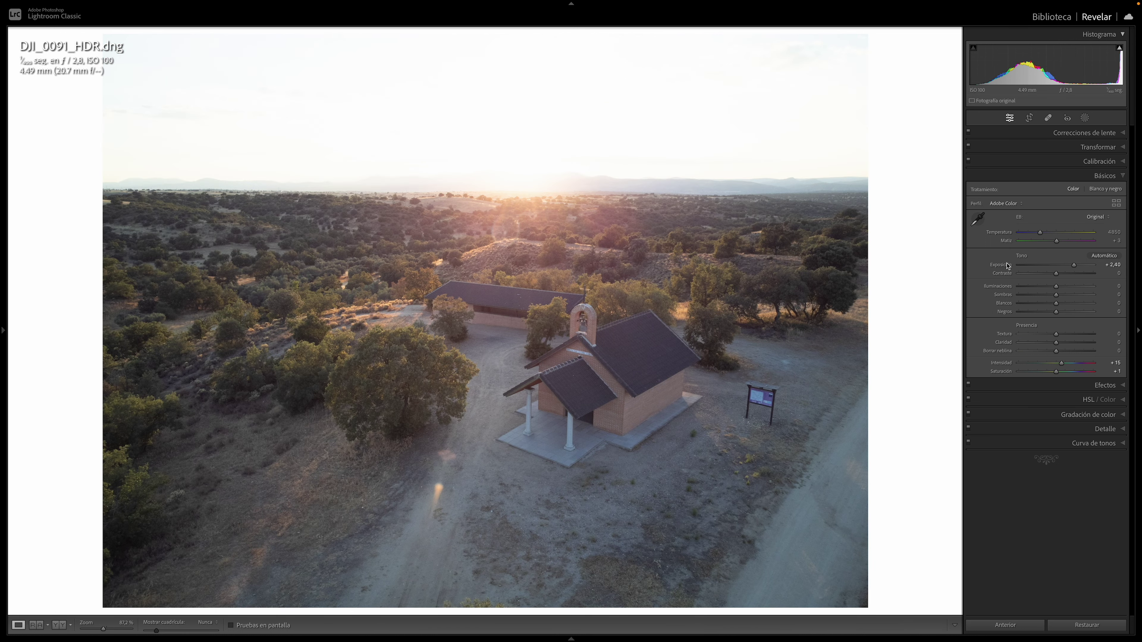
double_click(1001, 265)
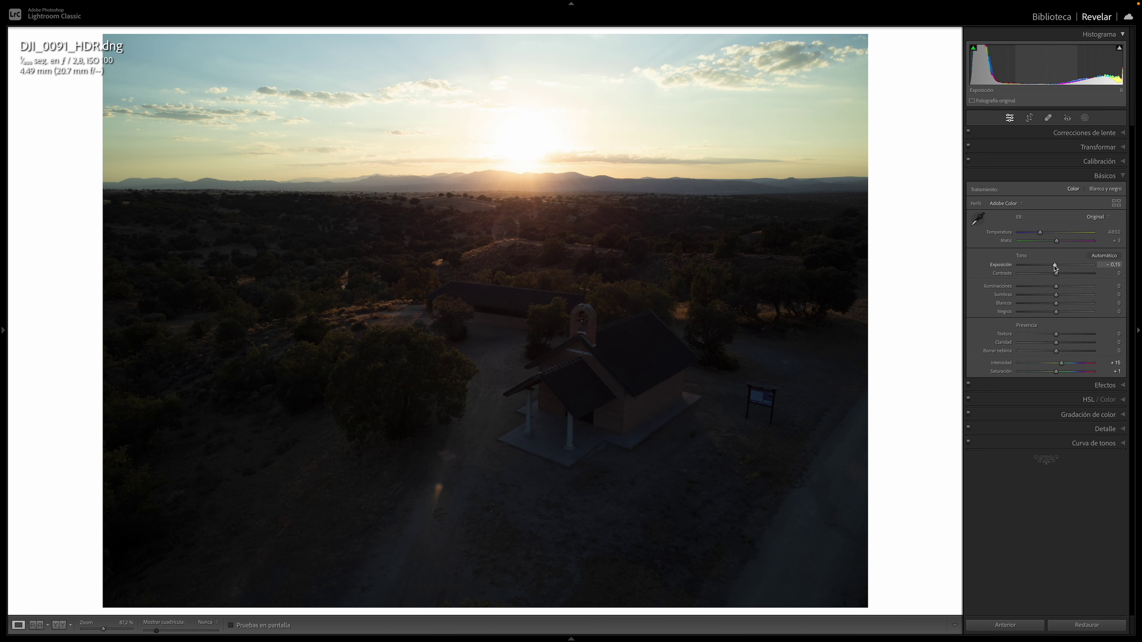
drag(1056, 265, 1046, 264)
Enter exact values of exposure +1.00 and contrast -15.
click(1113, 265)
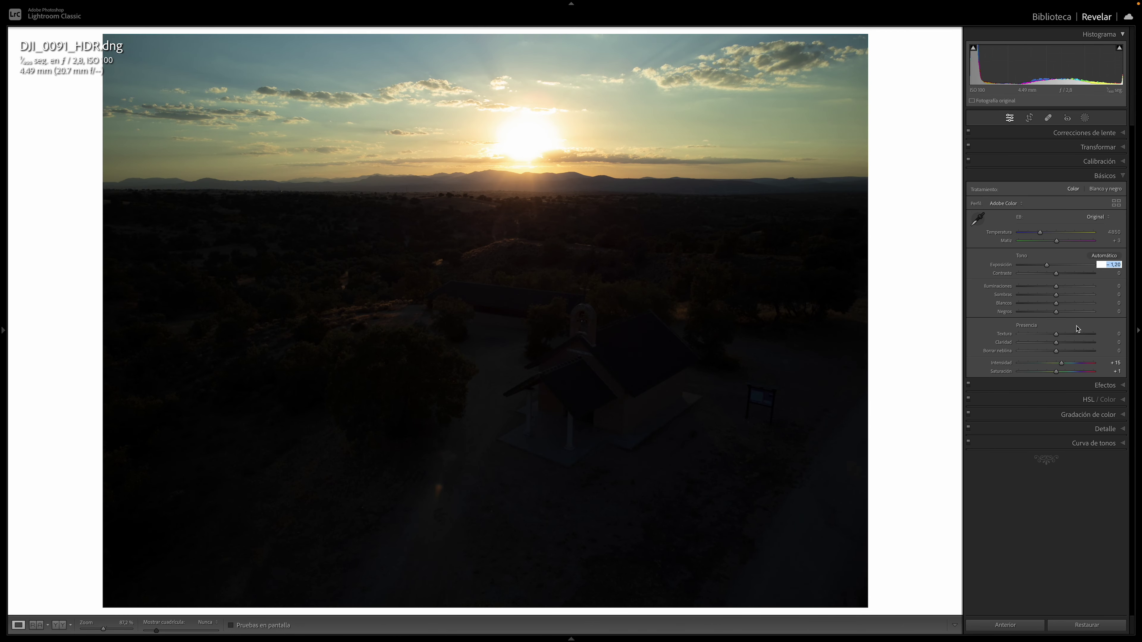
text(1)
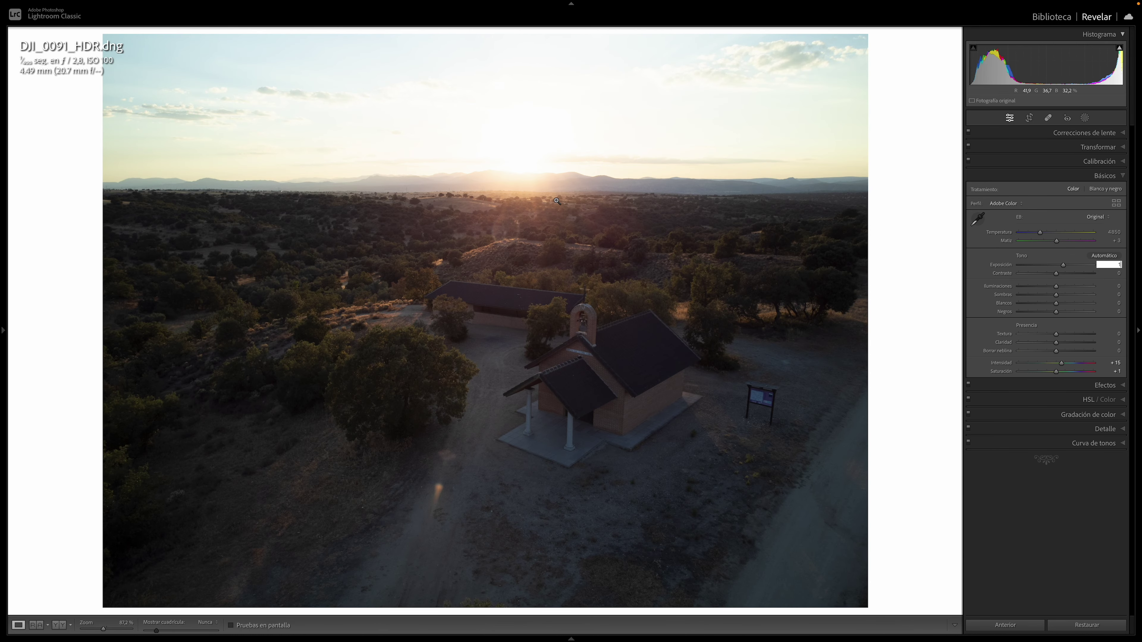
key(Tab)
text(-)
key(Return)
Zero exposure and contrast, then set exposure +0.40, highlights/shadows +10, texture +20, clarity, dehaze +10.
double_click(1022, 255)
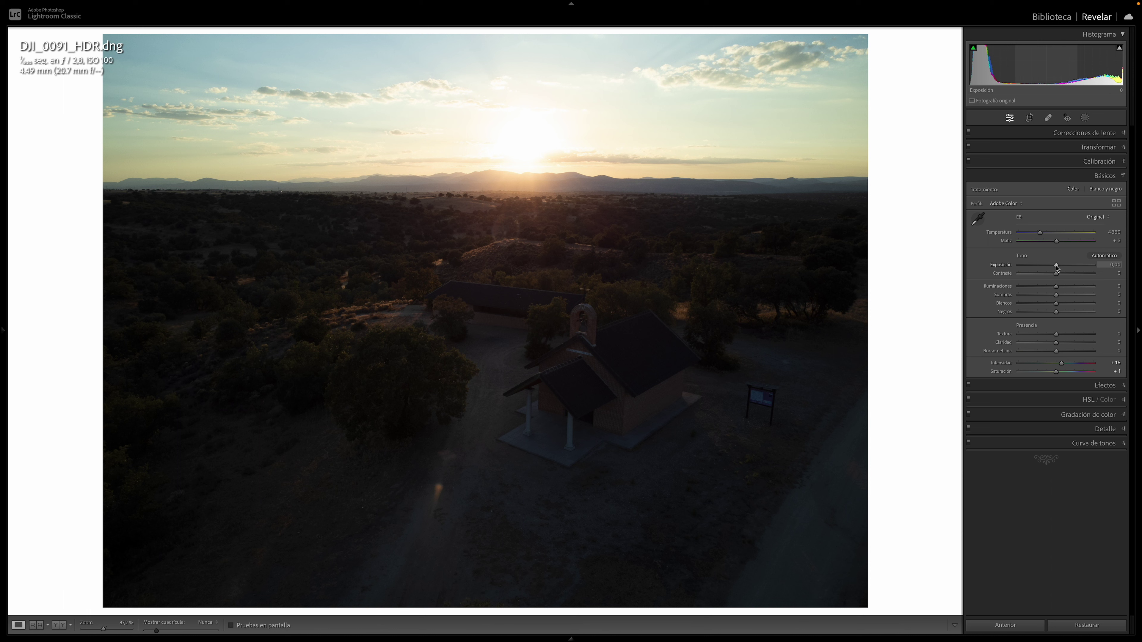
scroll(1056, 269, down, 1)
scroll(1057, 269, down, 1)
scroll(1057, 268, down, 1)
scroll(1056, 268, up, 1)
scroll(1057, 268, up, 1)
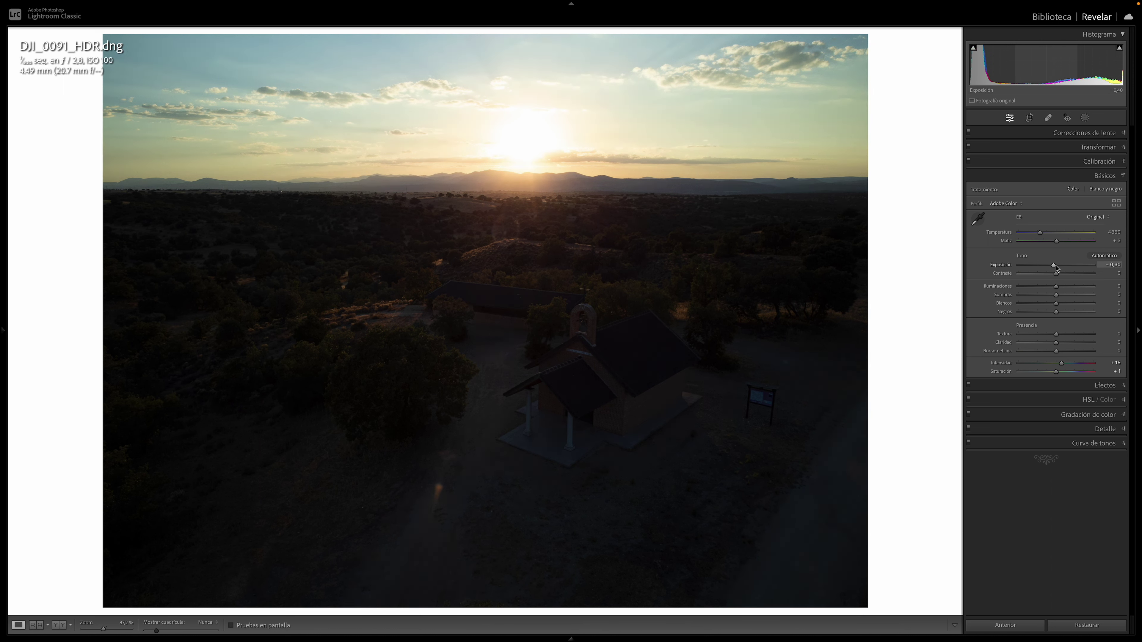
scroll(1056, 268, up, 1)
scroll(1056, 268, up, 1)
scroll(1056, 269, down, 1)
scroll(1056, 268, up, 1)
scroll(1057, 265, up, 1)
scroll(1057, 275, up, 2)
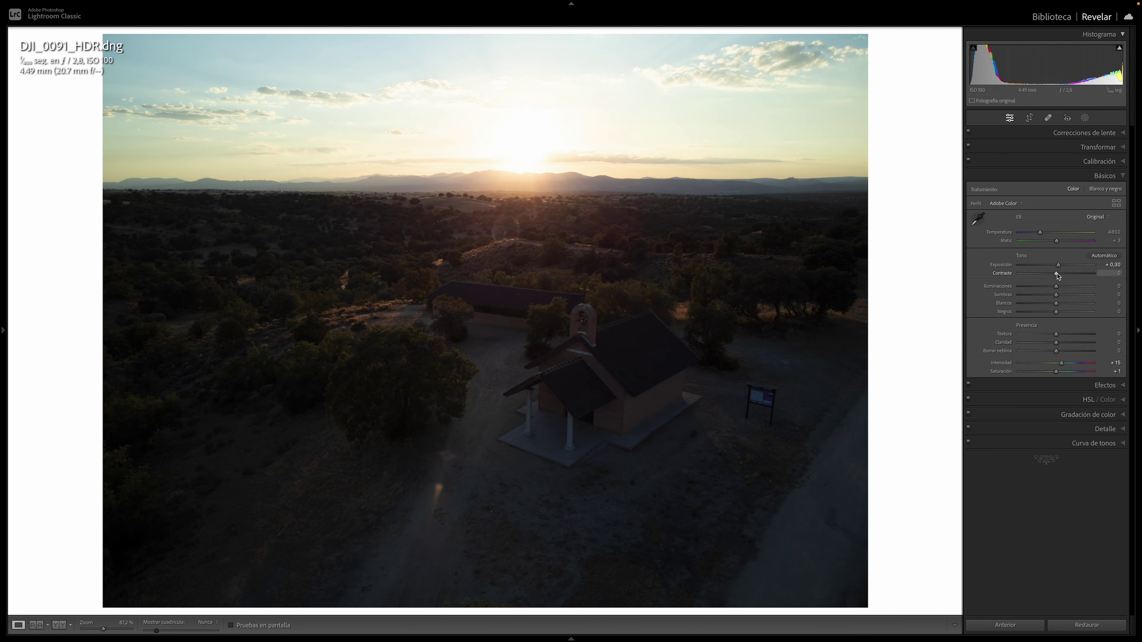
scroll(1058, 276, up, 3)
scroll(1058, 276, down, 2)
scroll(1058, 276, down, 2)
scroll(1057, 275, down, 1)
scroll(1059, 269, up, 2)
scroll(1058, 269, up, 2)
scroll(1059, 269, down, 3)
scroll(1058, 287, up, 3)
scroll(1059, 288, down, 1)
scroll(1058, 295, up, 1)
scroll(1059, 295, up, 1)
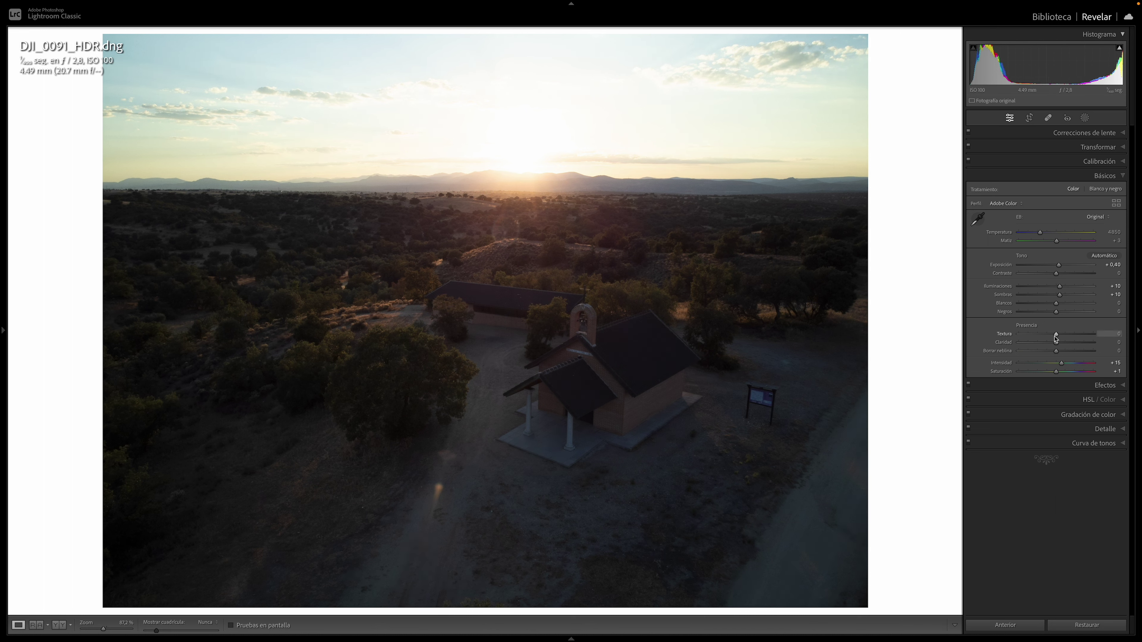
scroll(1057, 343, up, 3)
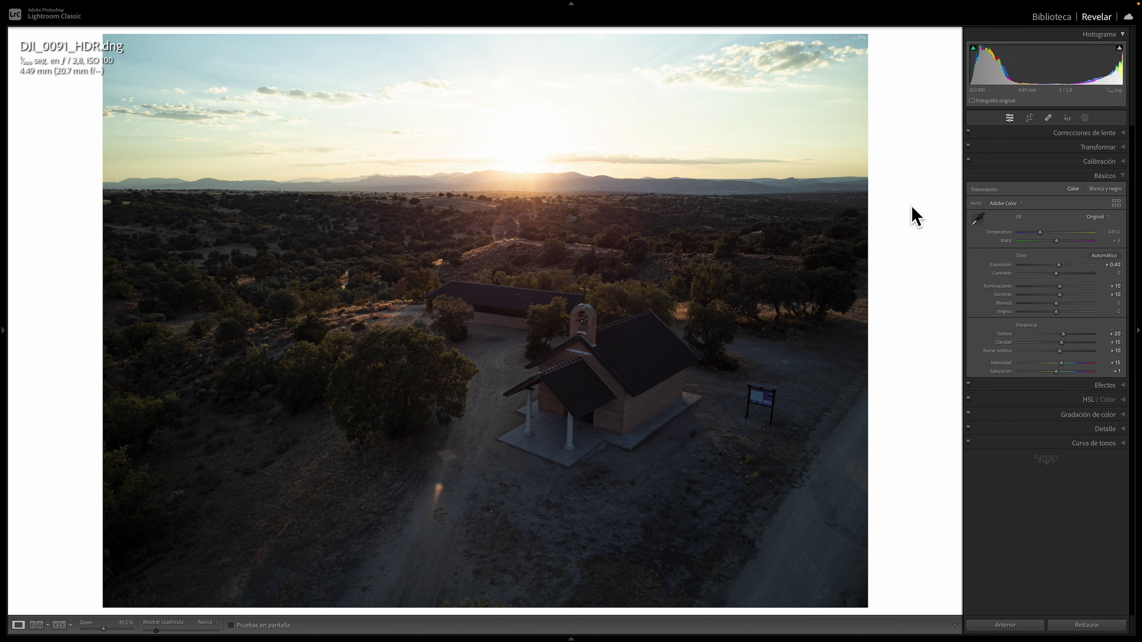
Fine-tune DJI_0091_HDR's exposure from about +0.80 to +0.75.
drag(963, 292, 1030, 287)
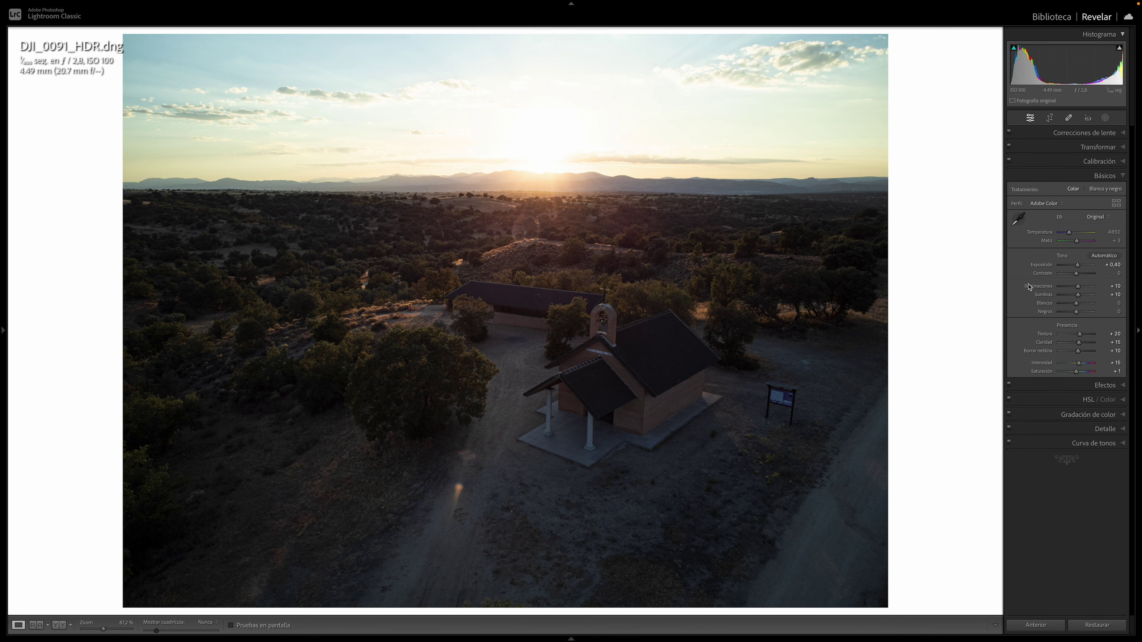
drag(1077, 265, 1082, 269)
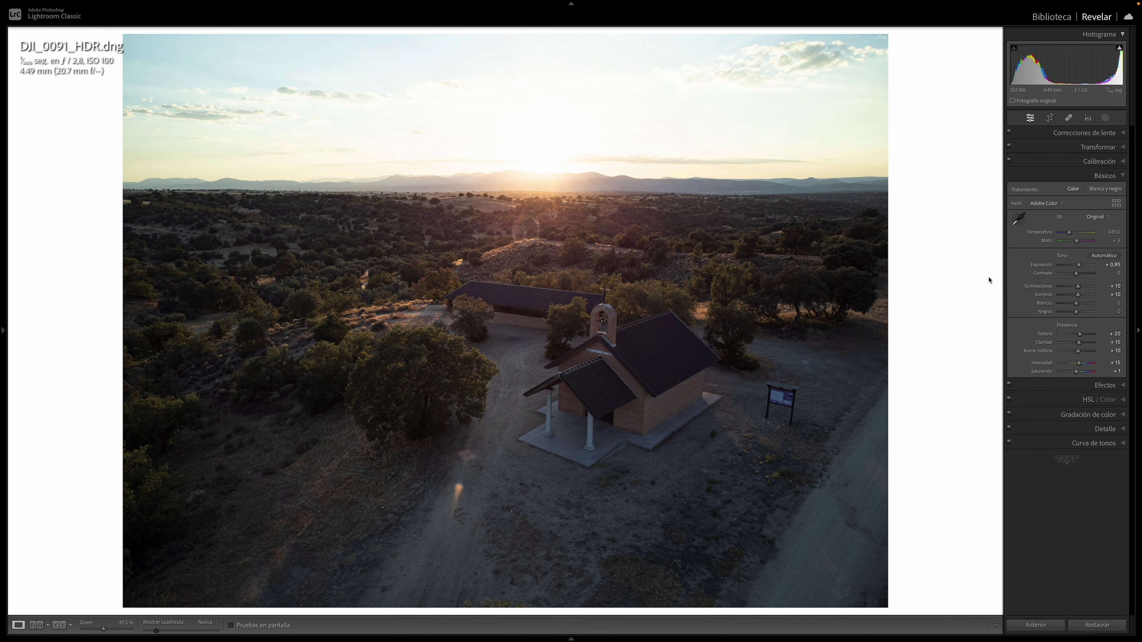
drag(998, 282, 934, 289)
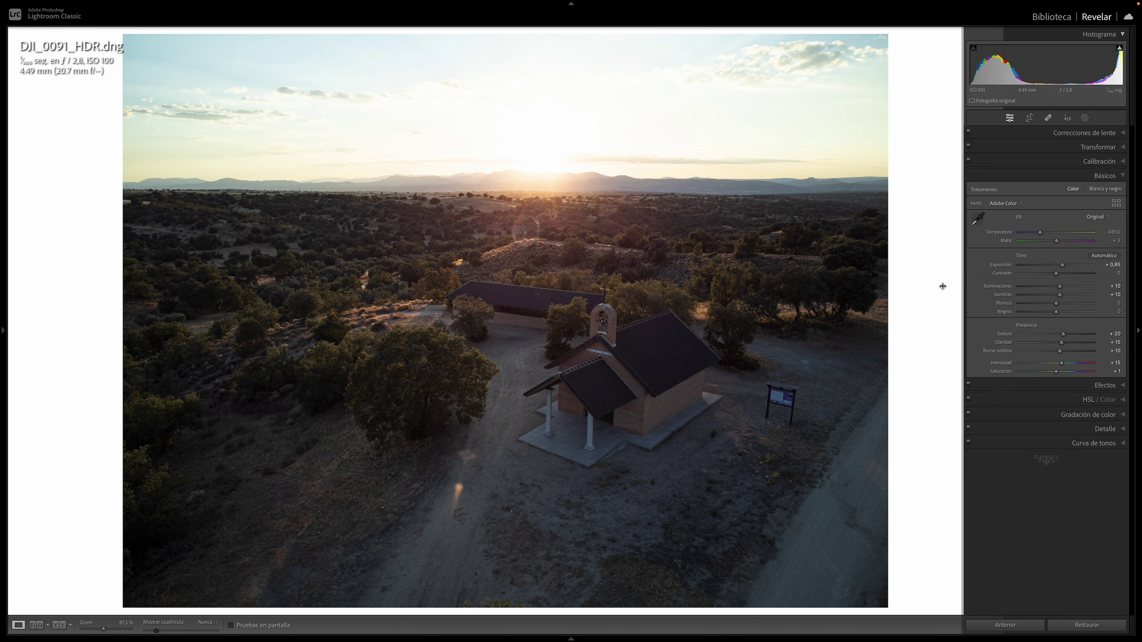
drag(1064, 266, 1064, 265)
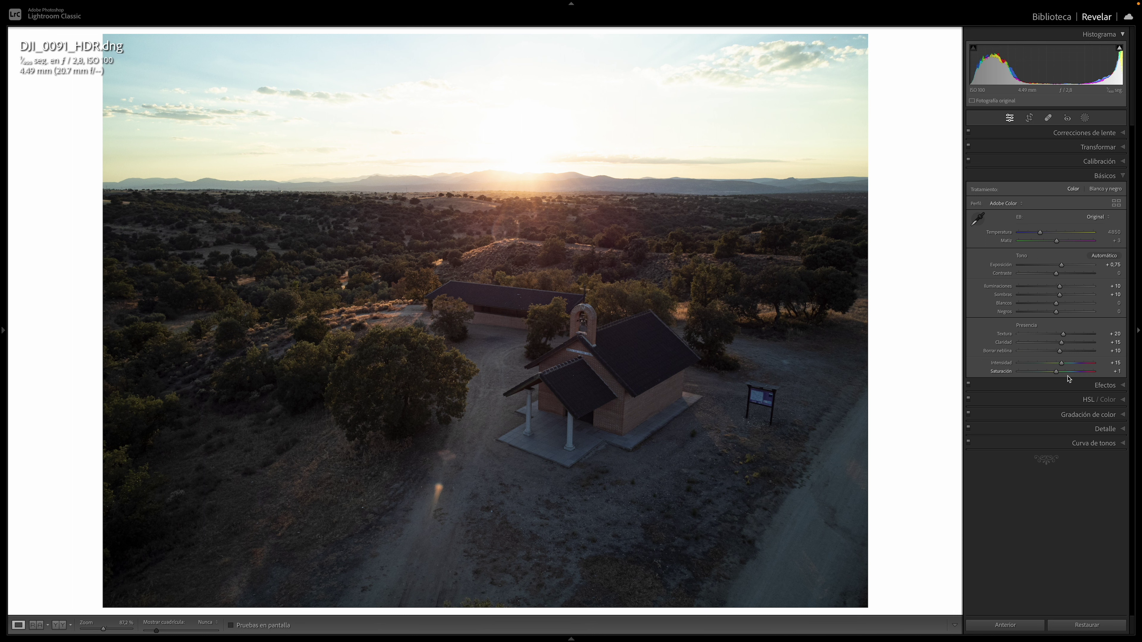
click(1104, 385)
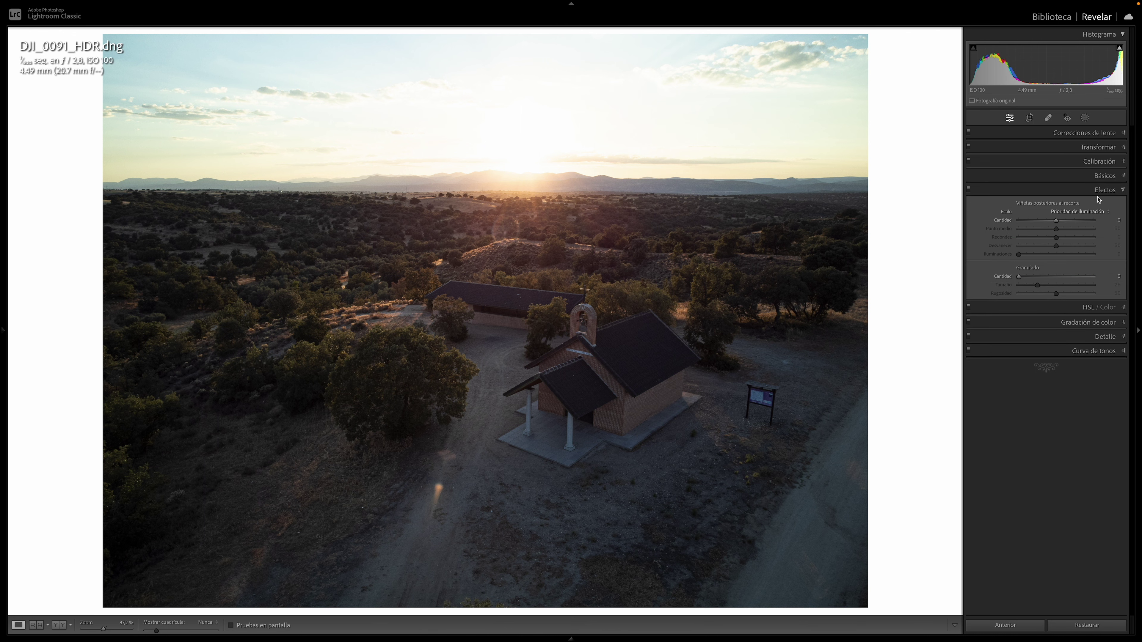
drag(1009, 223, 1005, 222)
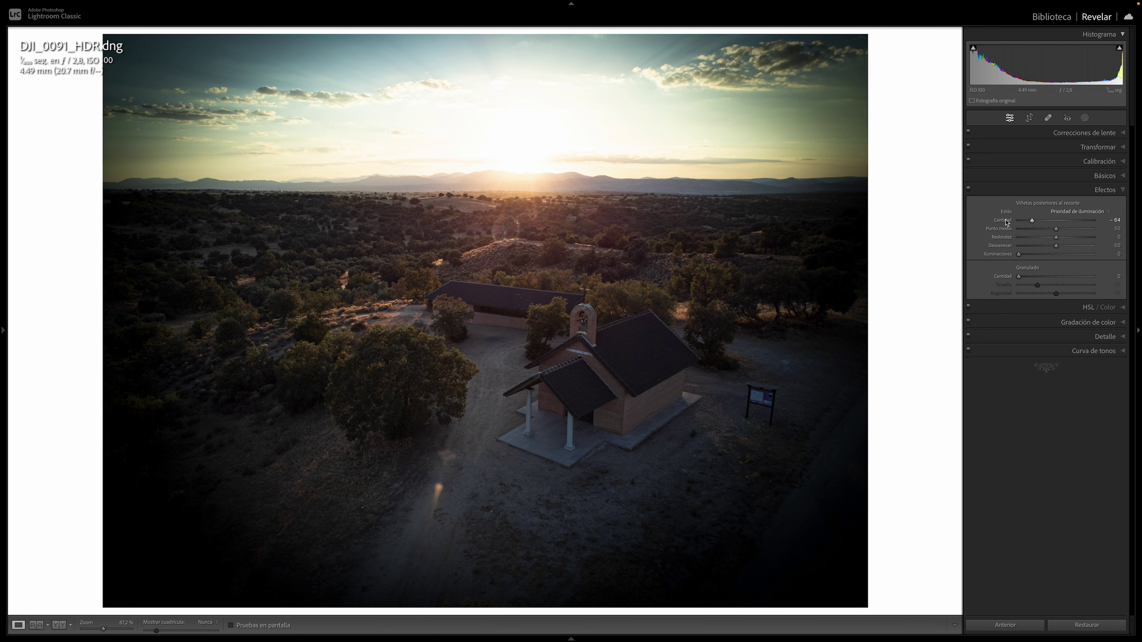
double_click(1006, 221)
click(1099, 176)
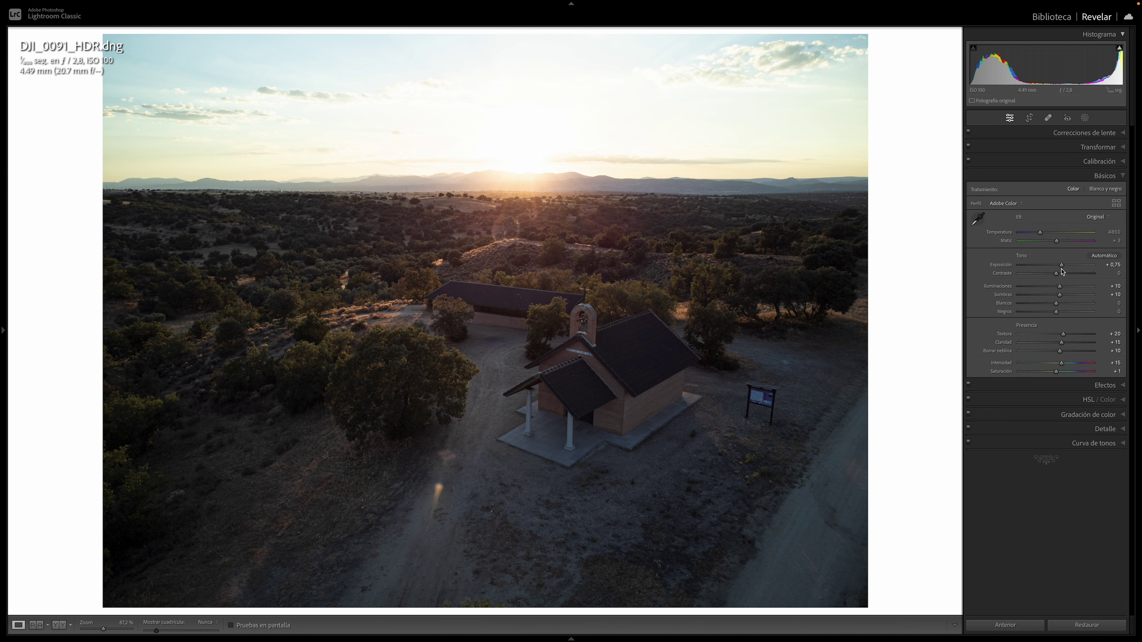
double_click(1021, 255)
Switch to _DSC5106.DNG, reset its tone, test exposure and contrast, then zero contrast.
click(245, 596)
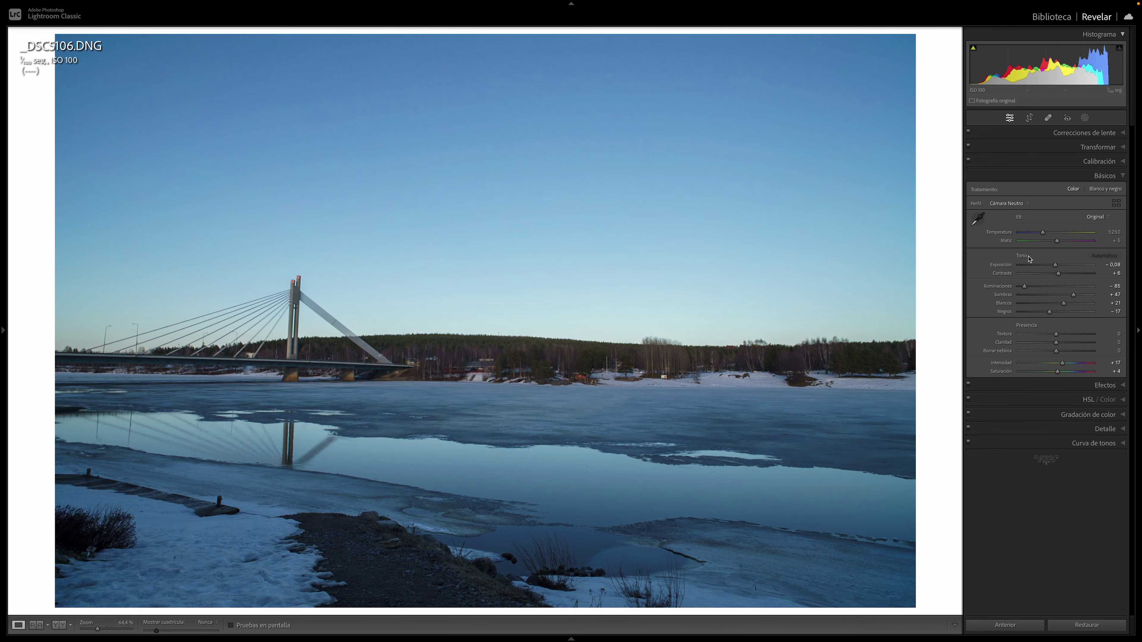
double_click(1028, 256)
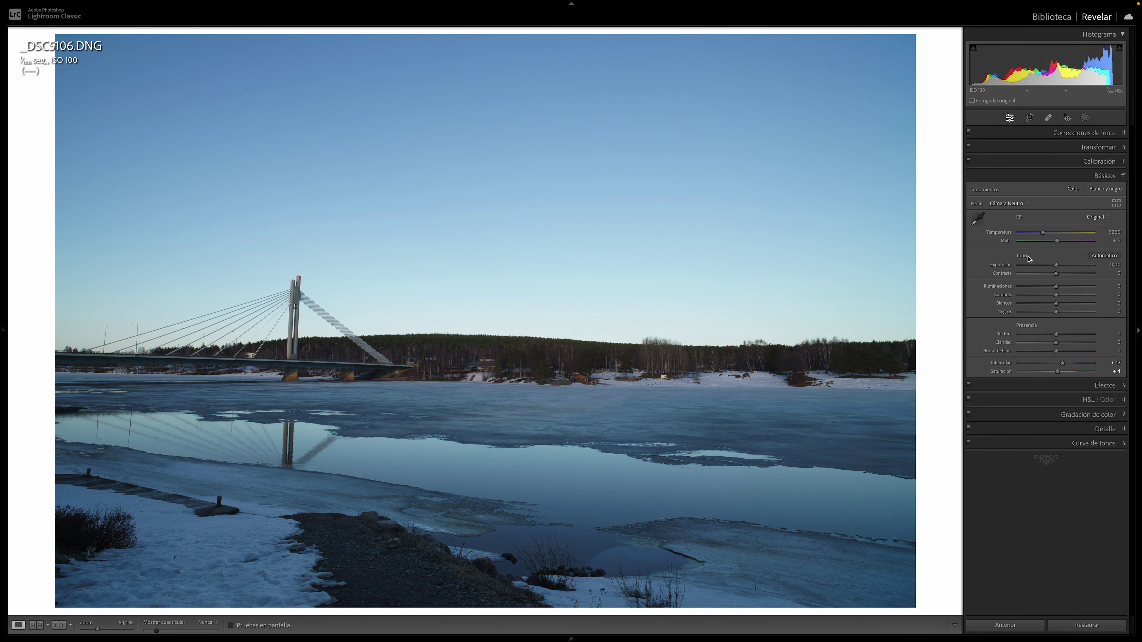
drag(1056, 265, 1060, 265)
mouse_move(1056, 274)
mouse_down()
mouse_move(1080, 274)
mouse_move(1022, 272)
mouse_up()
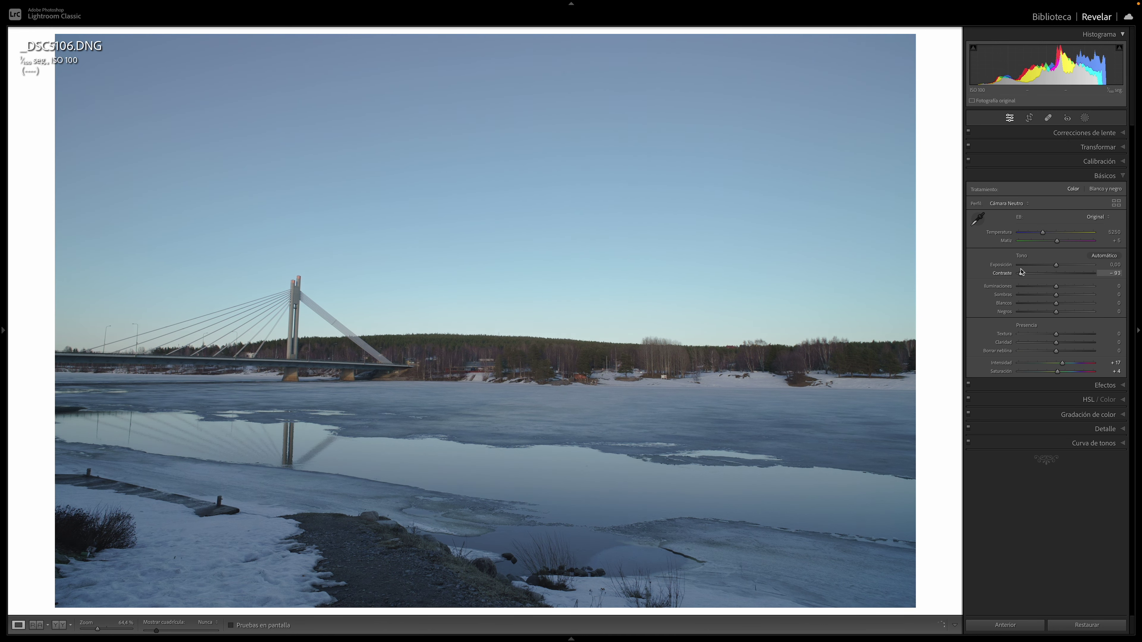
drag(1021, 272, 1058, 273)
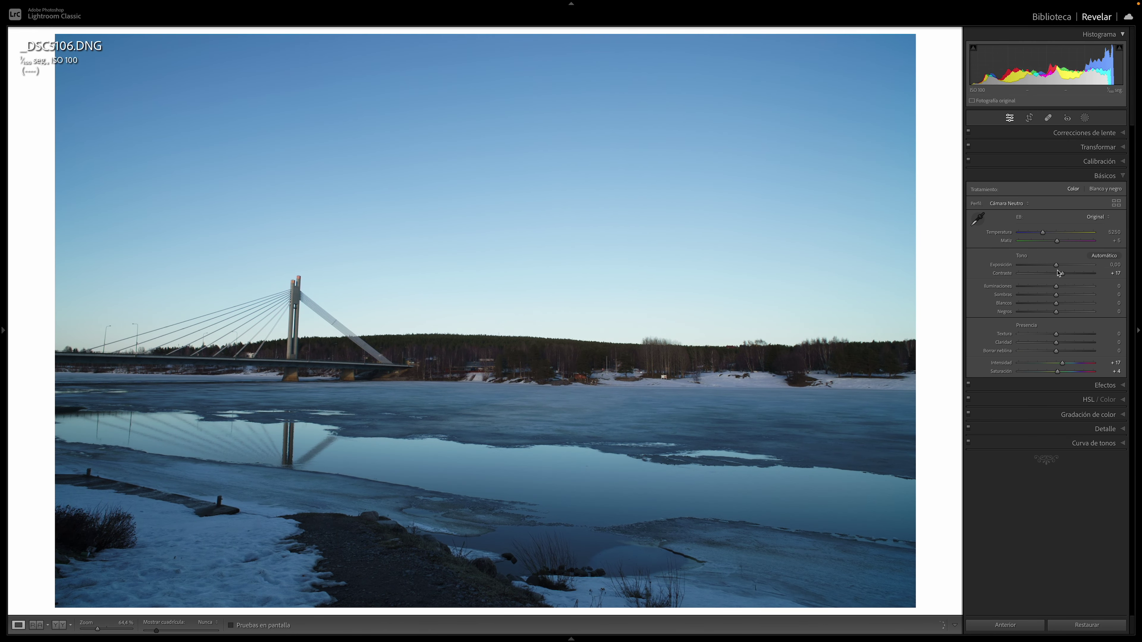
double_click(1007, 274)
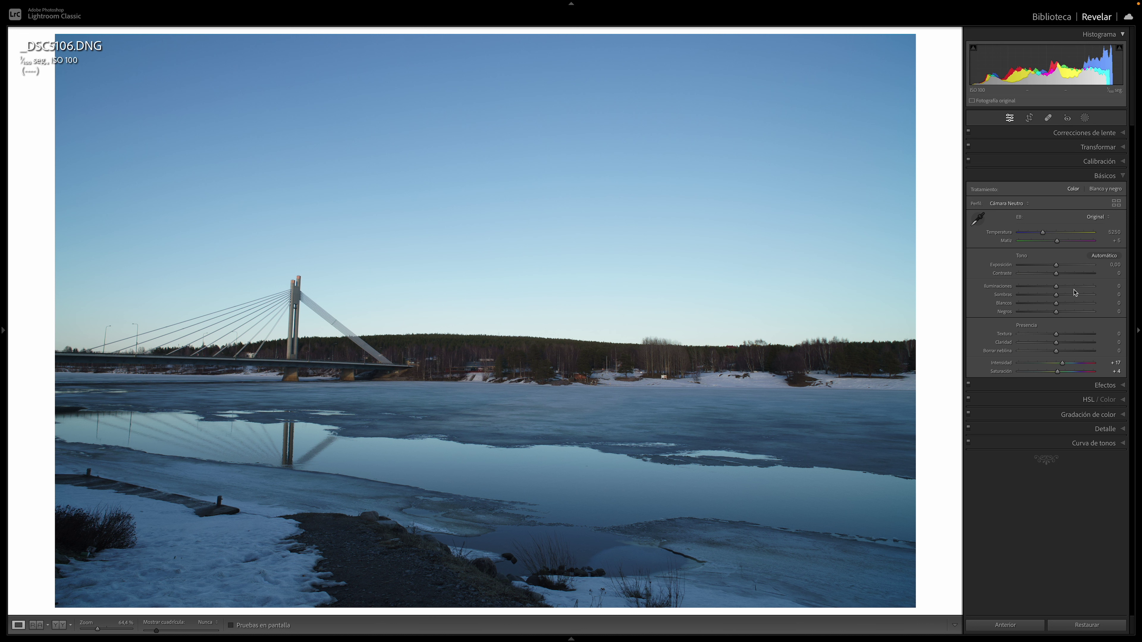
Reset exposure to zero and set the bridge photo's highlights −22, shadows +60 and whites +2.
double_click(1052, 266)
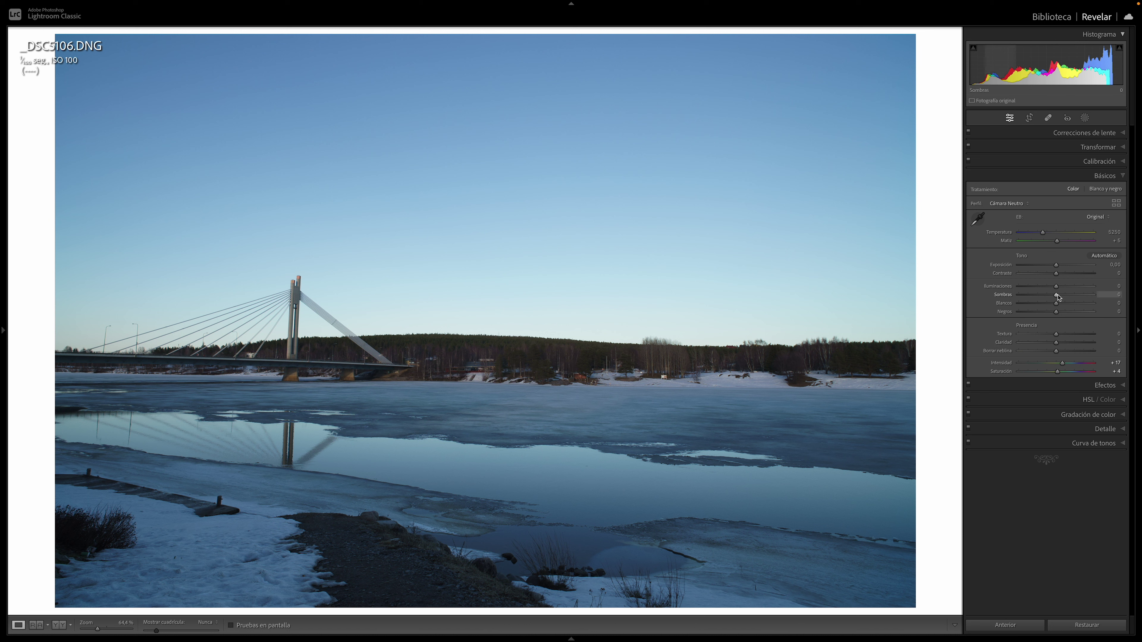
drag(1064, 296, 1081, 303)
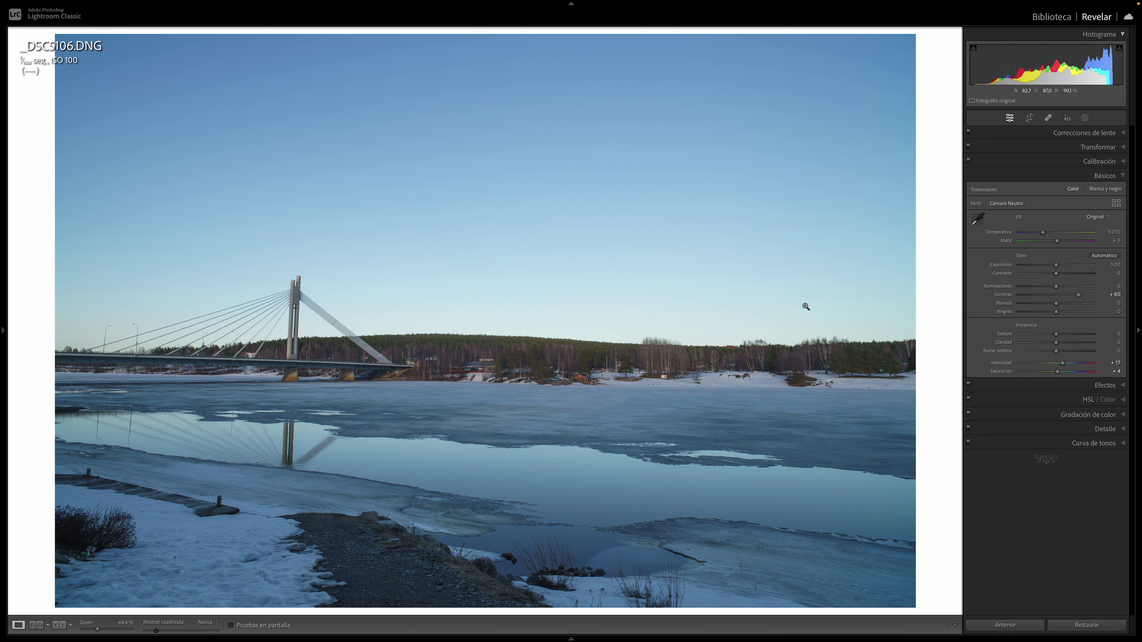
mouse_move(1058, 290)
mouse_down()
mouse_move(1030, 292)
mouse_move(1082, 290)
mouse_move(1049, 296)
mouse_up()
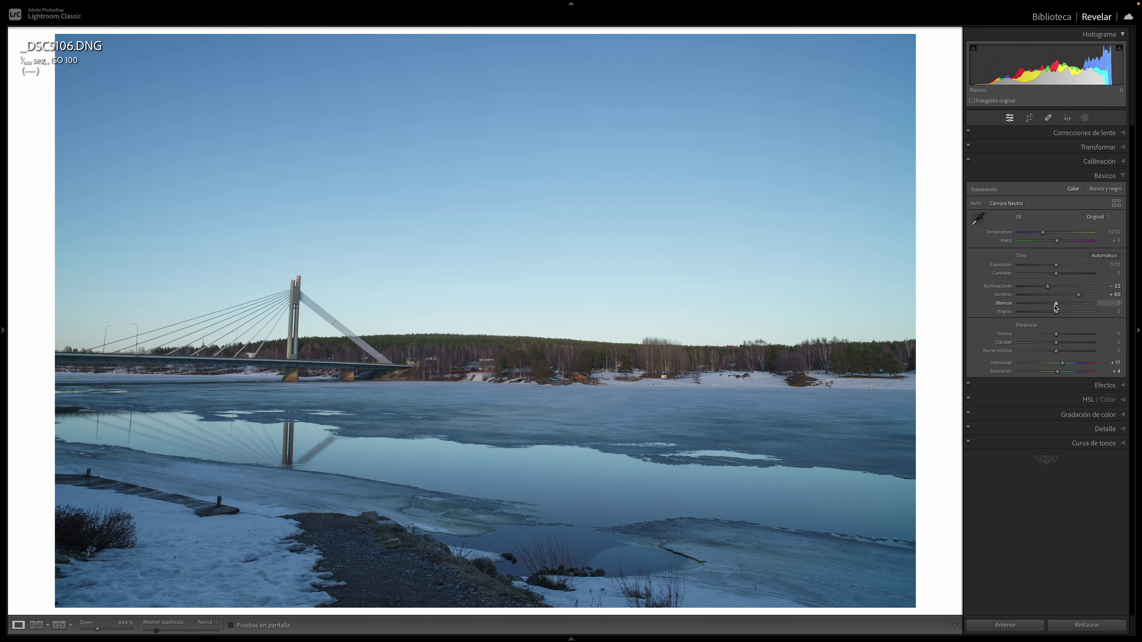
drag(1058, 304, 1075, 305)
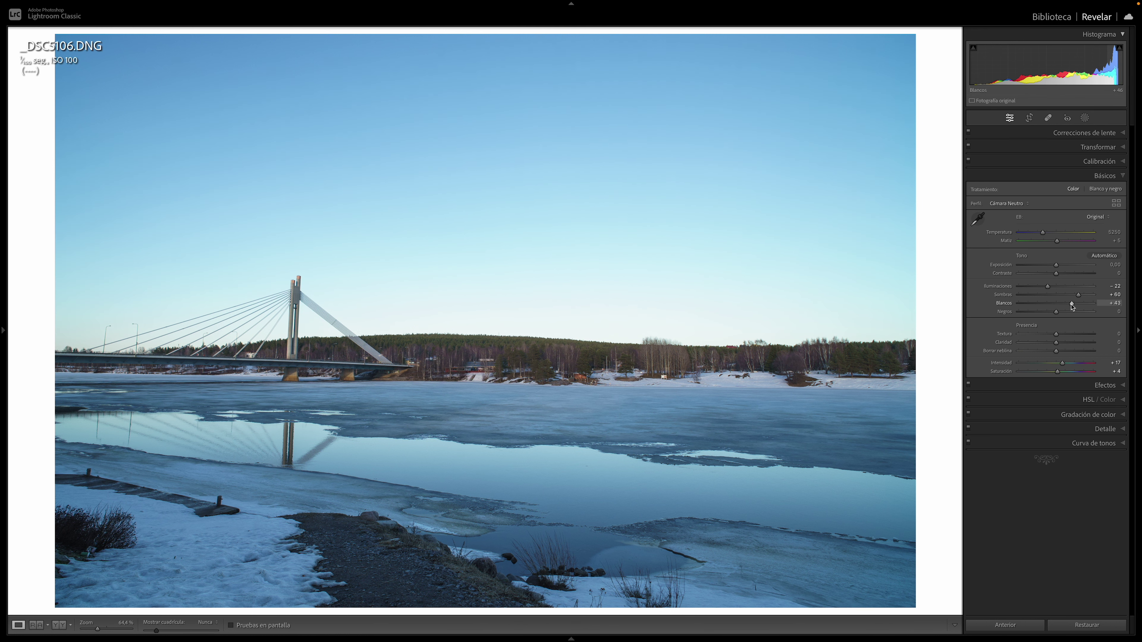
drag(1075, 303, 1057, 303)
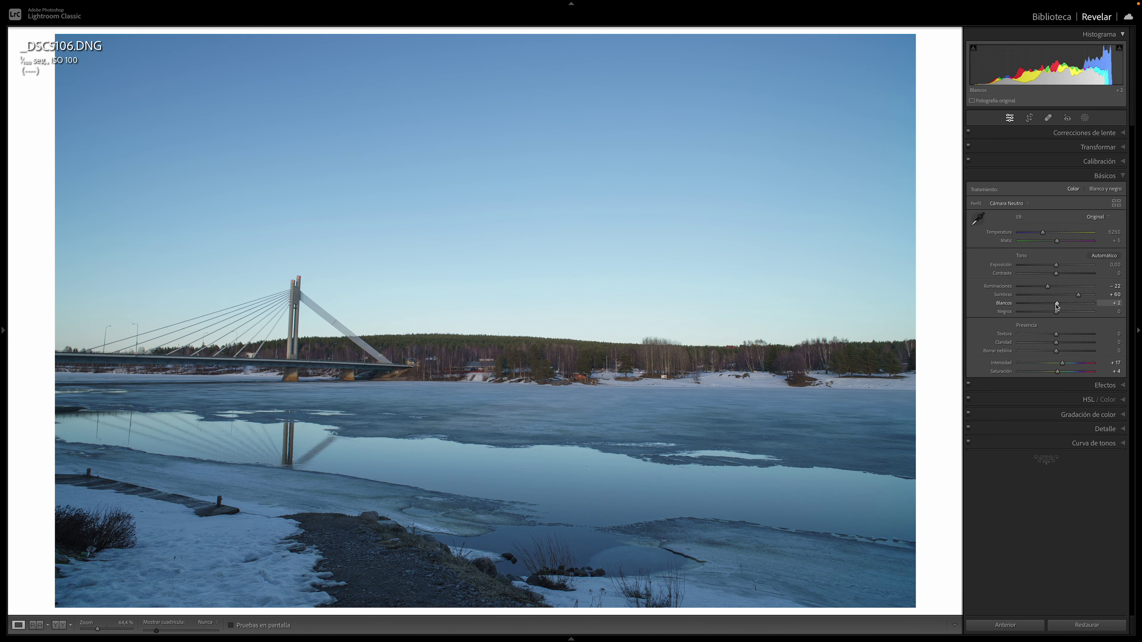
key(alt)
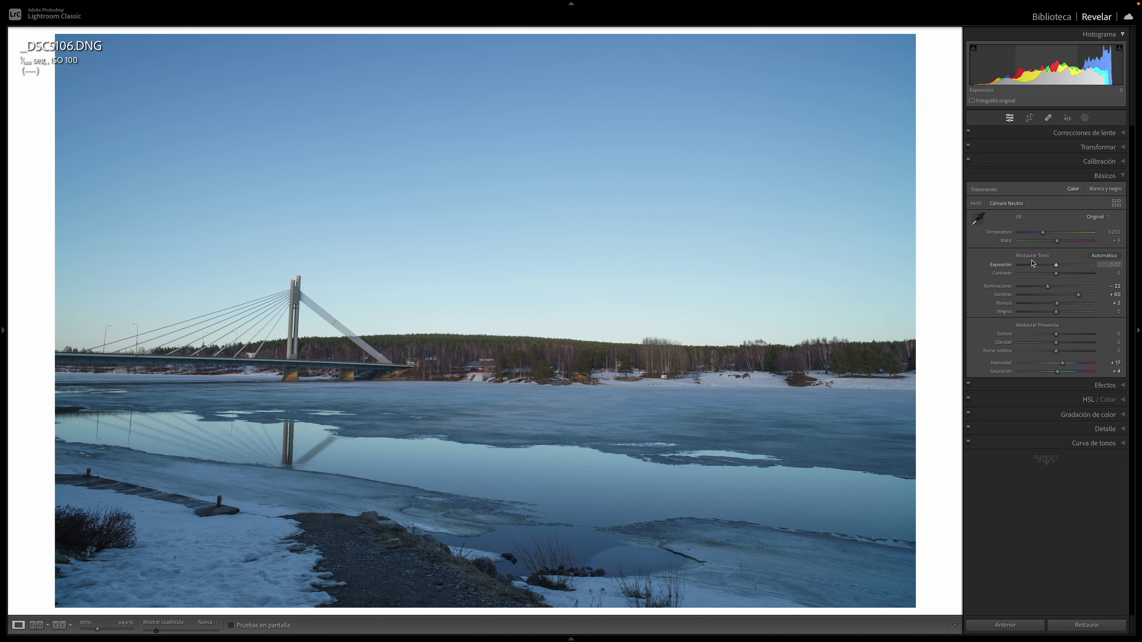
Raise Whites to +67 while previewing highlight clipping in the sky.
drag(1057, 304, 1097, 309)
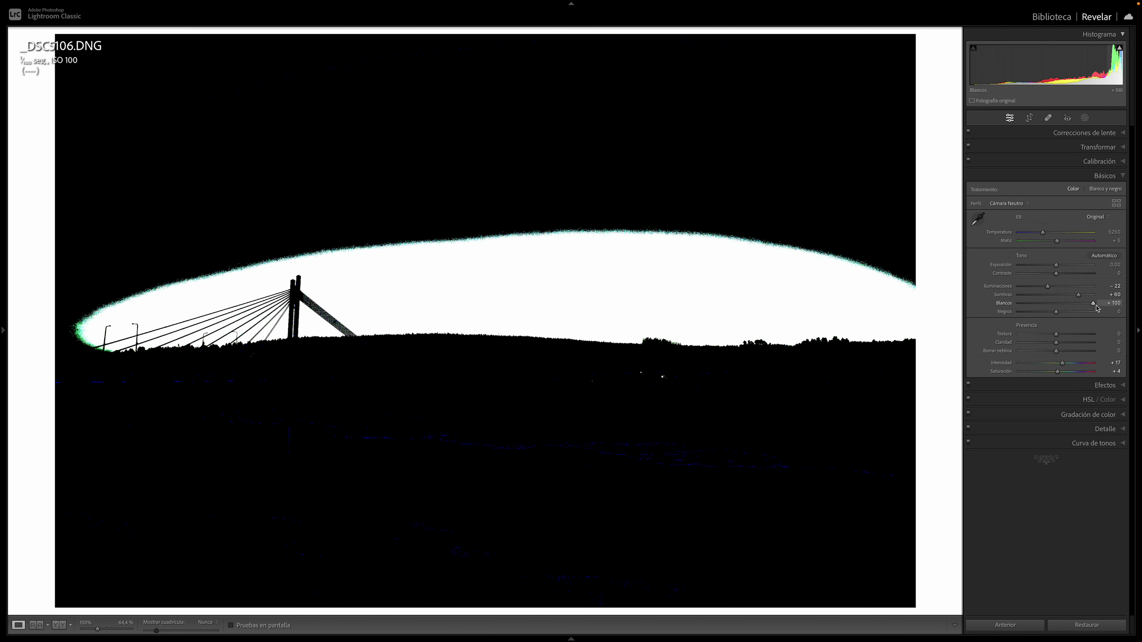
drag(1094, 308, 1084, 308)
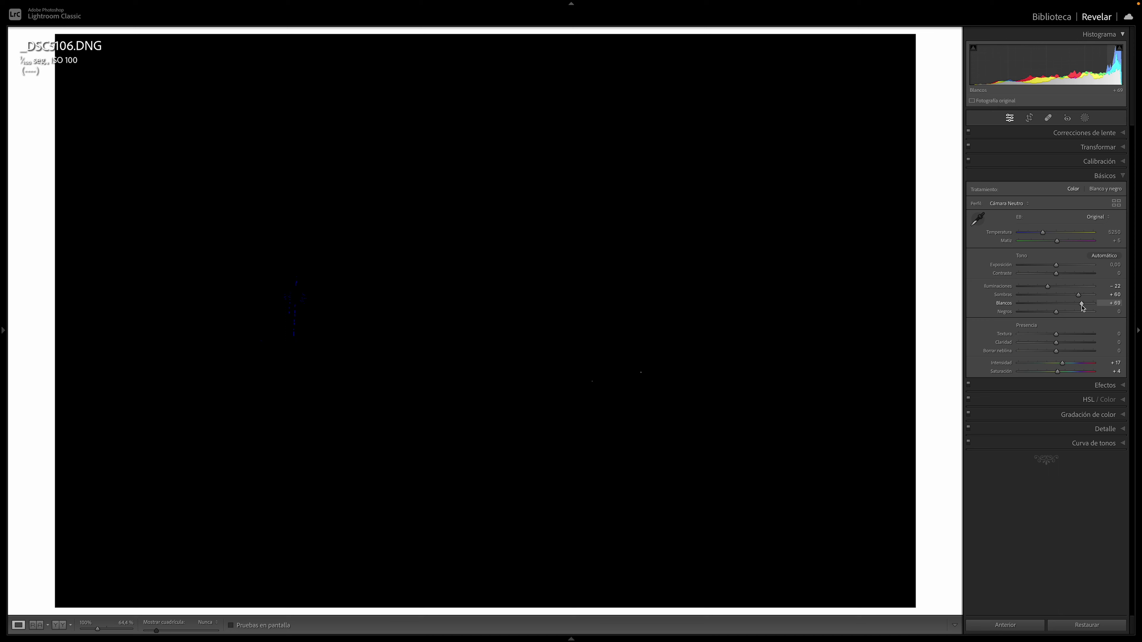
drag(1082, 307, 1081, 307)
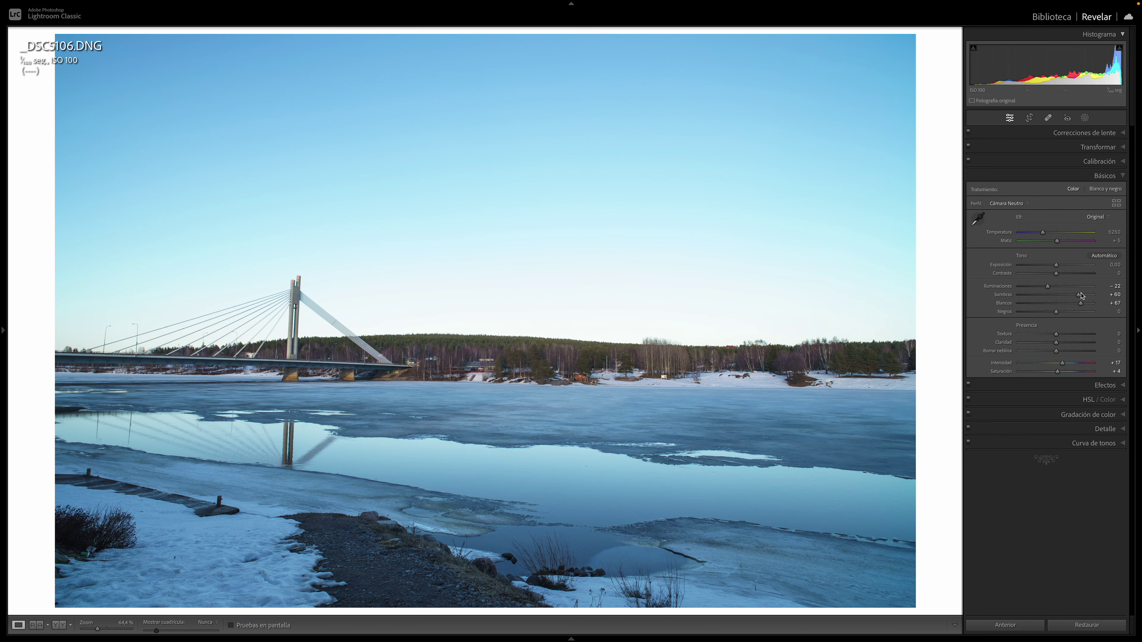
Lower Blacks to about −10 while previewing clipped shadows.
key(alt)
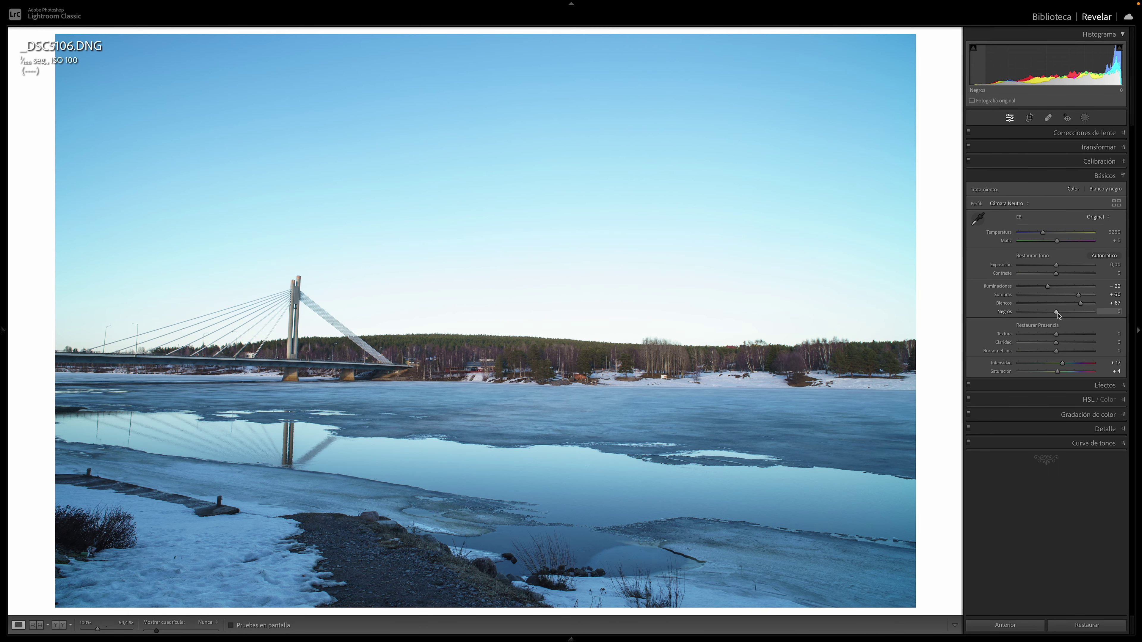
drag(1057, 312, 1069, 318)
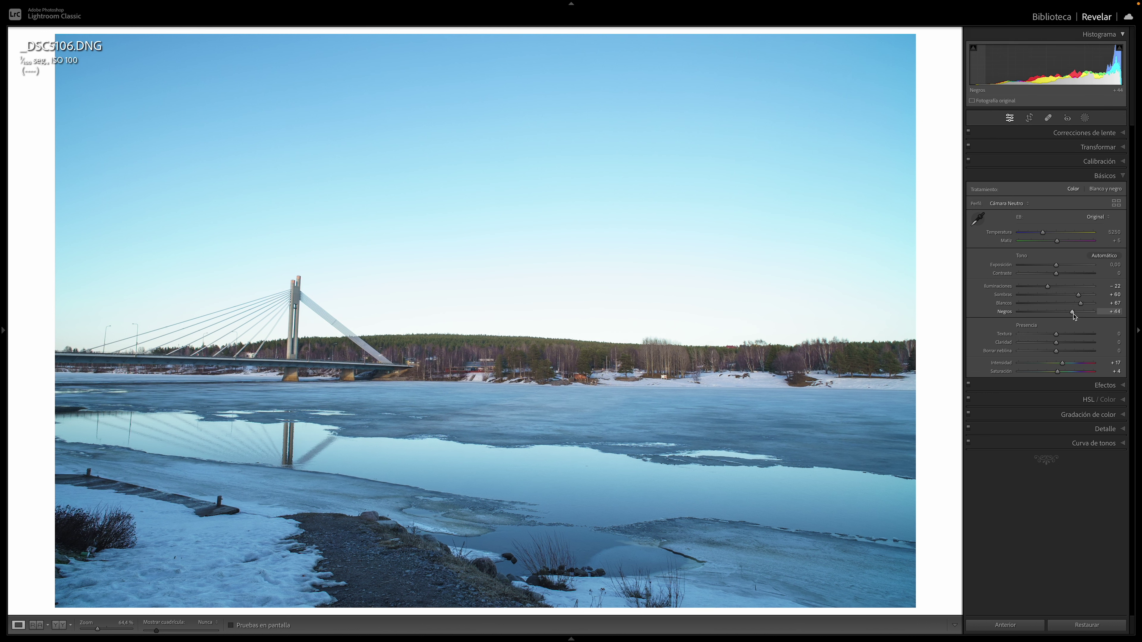
drag(1073, 314, 1058, 314)
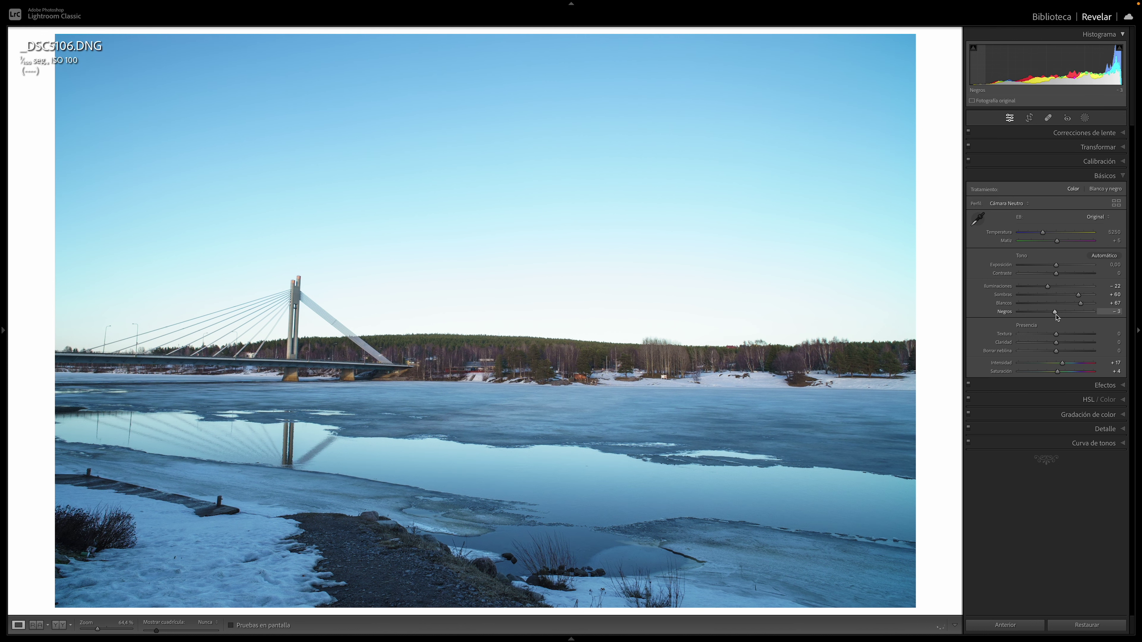
alt+click(1054, 317)
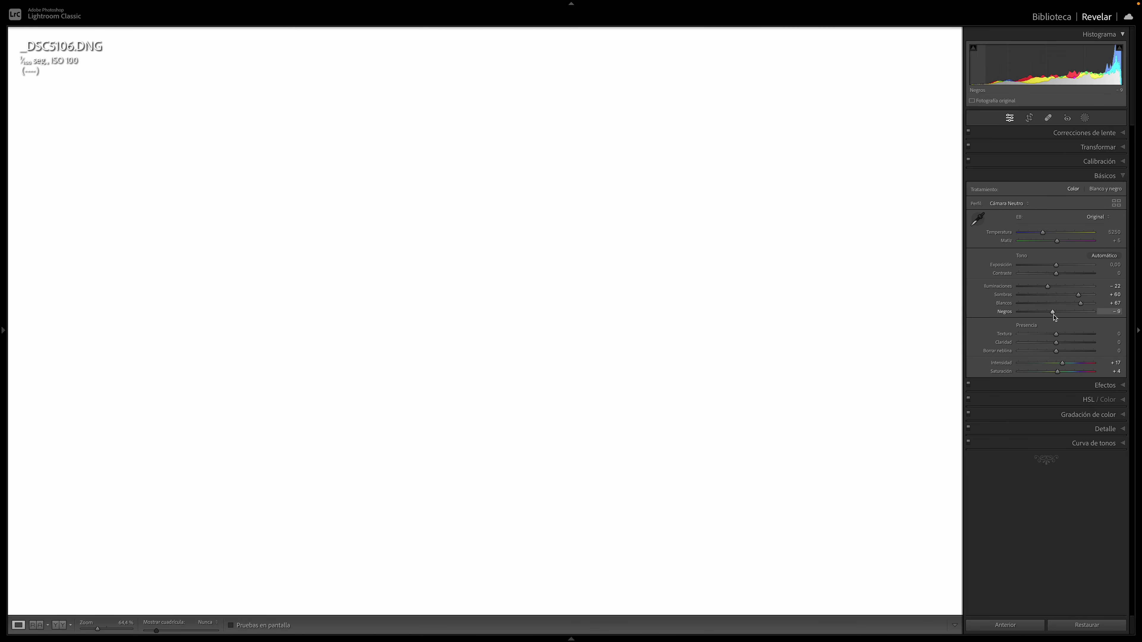
mouse_move(1049, 315)
mouse_down()
mouse_move(1024, 311)
mouse_move(1052, 311)
mouse_up()
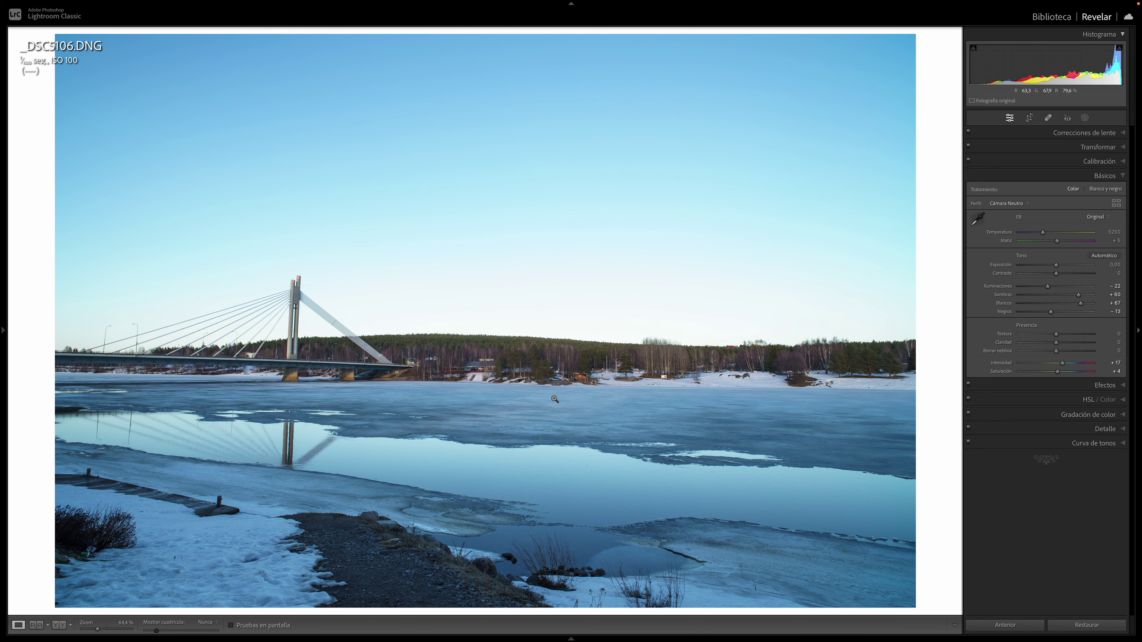
Compare the bridge photo's Before/After views, inspect the ice reflection close up, then fit to view.
key(y)
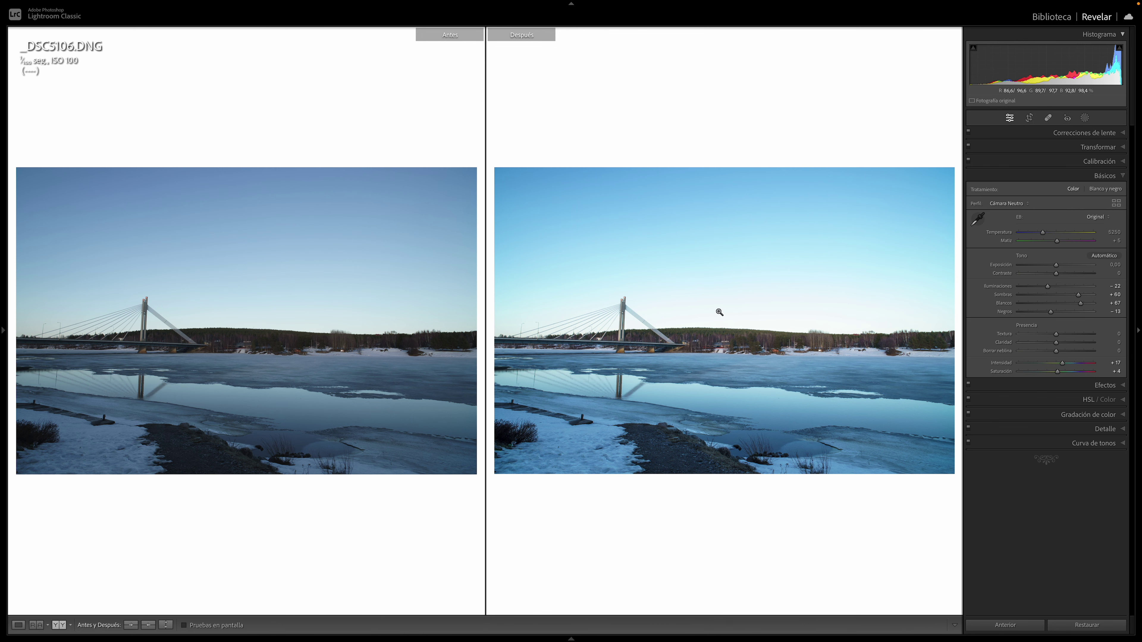
key(y)
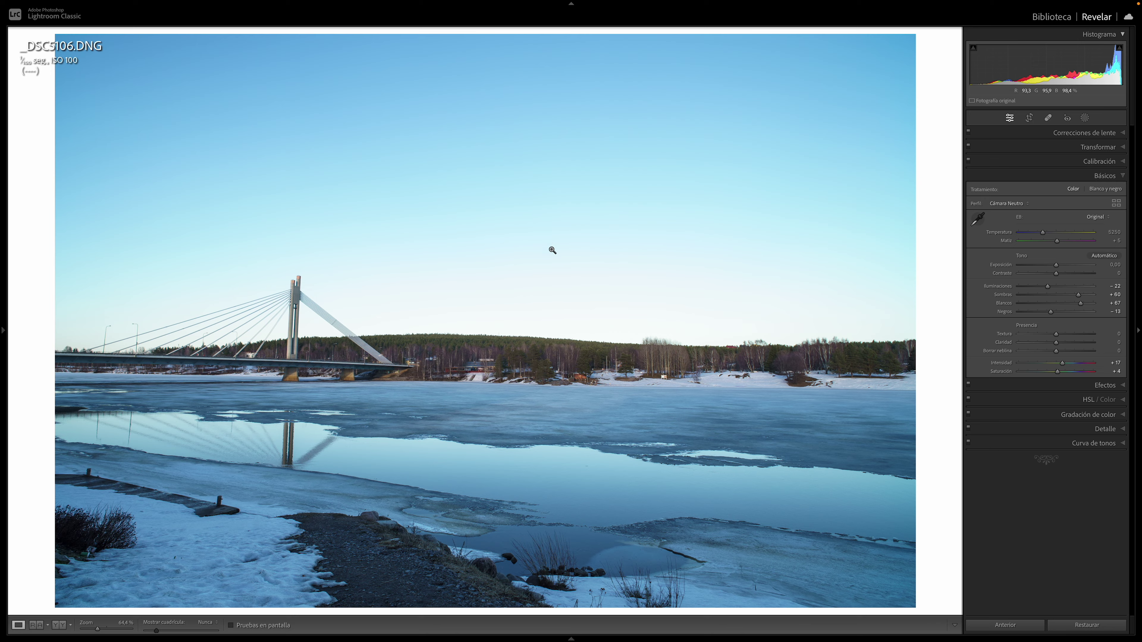
click(399, 442)
drag(521, 415, 640, 354)
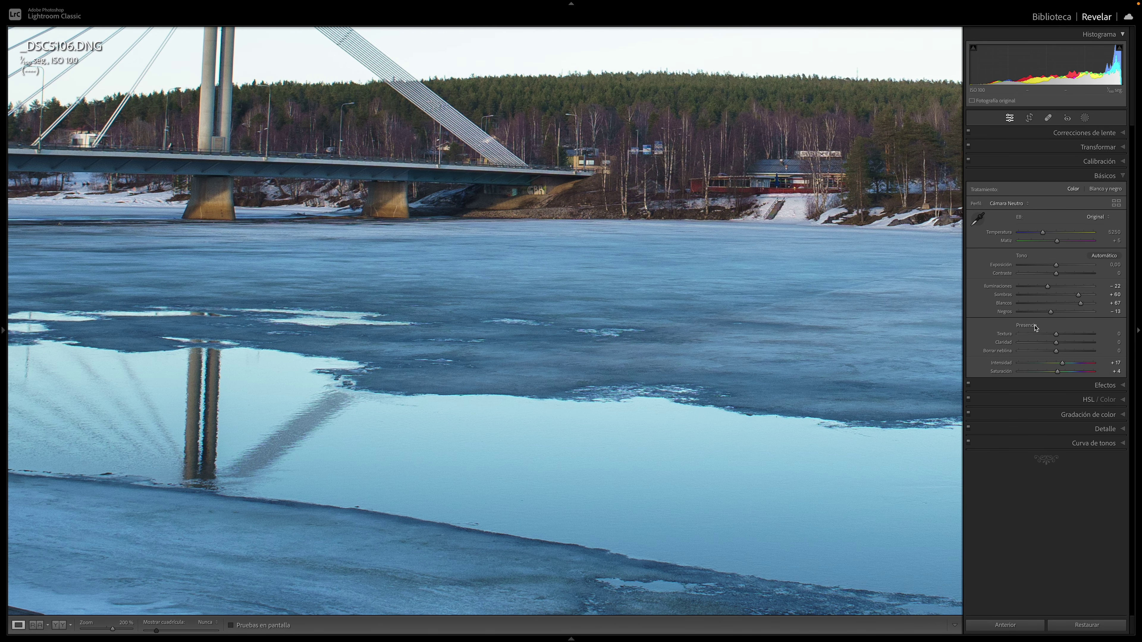
click(528, 316)
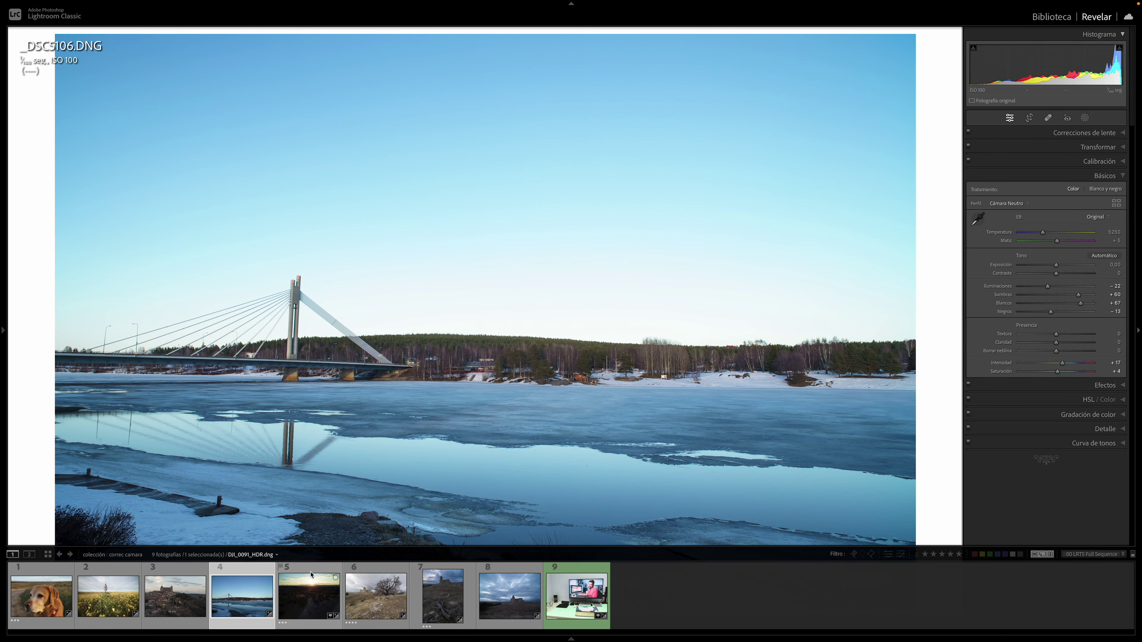
Open the castle photo and push Dehaze and Clarity up strongly.
click(433, 591)
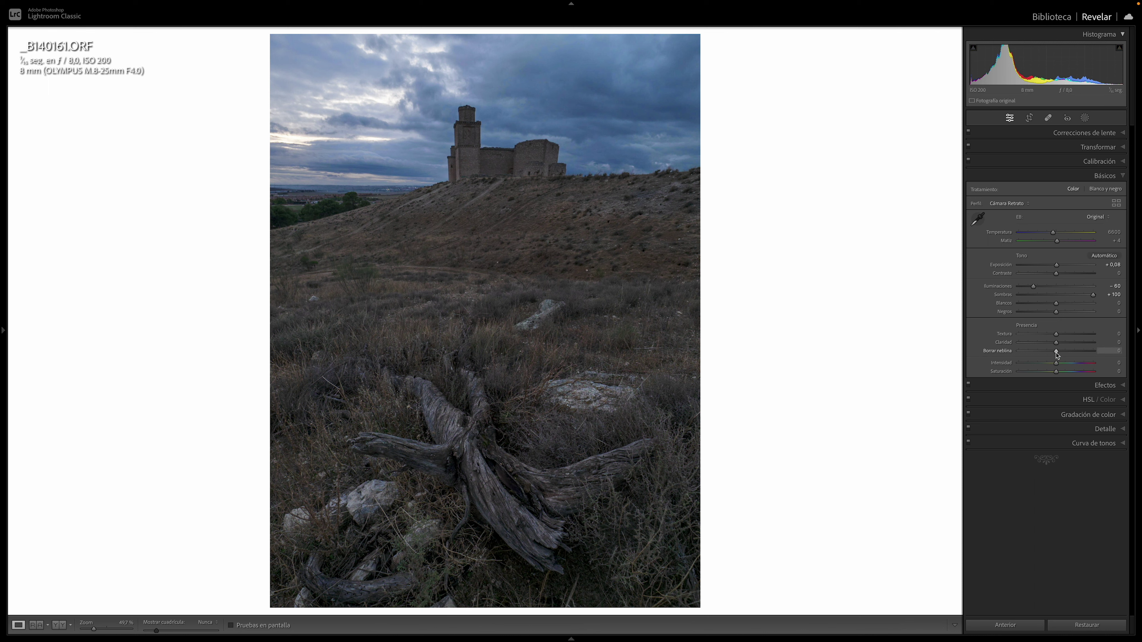
drag(1056, 353, 1081, 352)
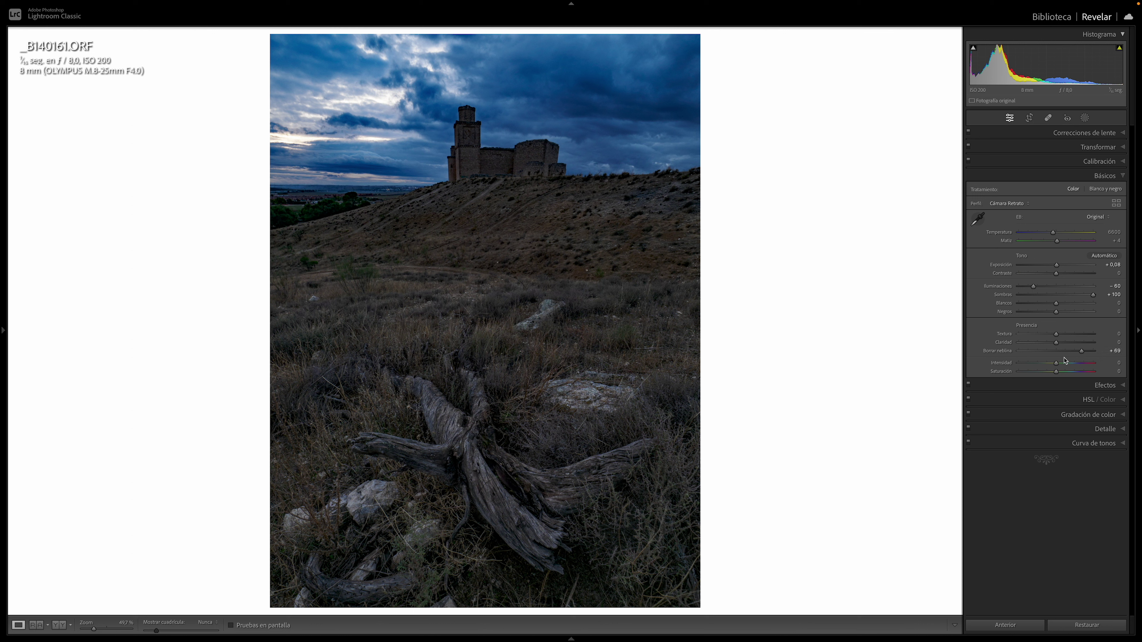
mouse_move(1057, 343)
mouse_down()
mouse_move(1079, 343)
mouse_move(1075, 333)
mouse_up()
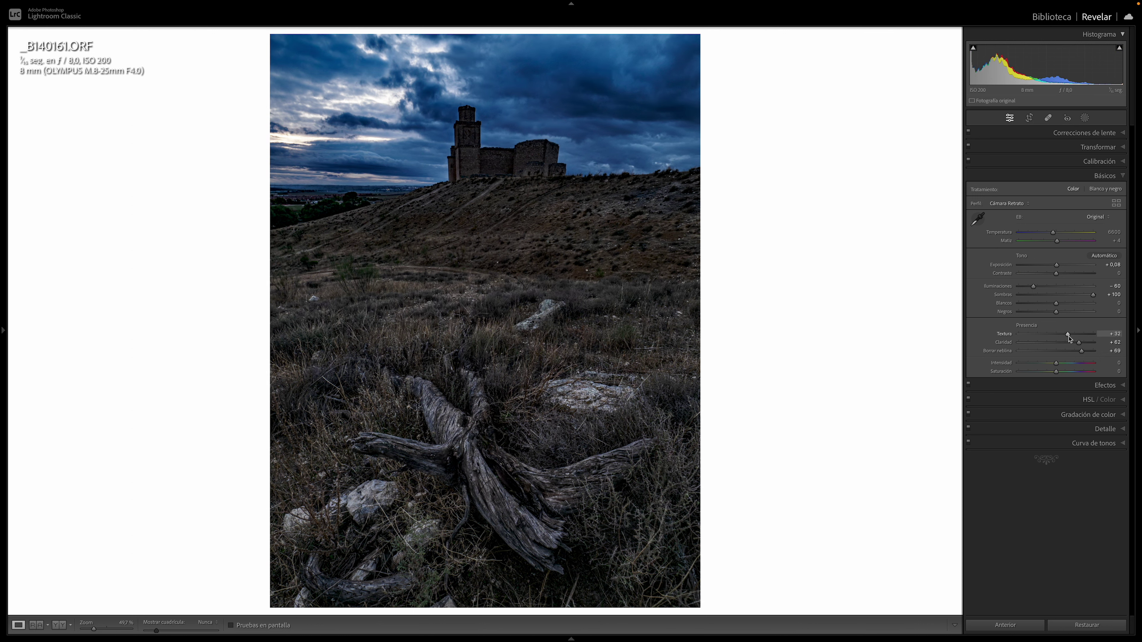
scroll(1082, 340, up, 5)
scroll(1082, 342, up, 5)
scroll(1082, 342, up, 14)
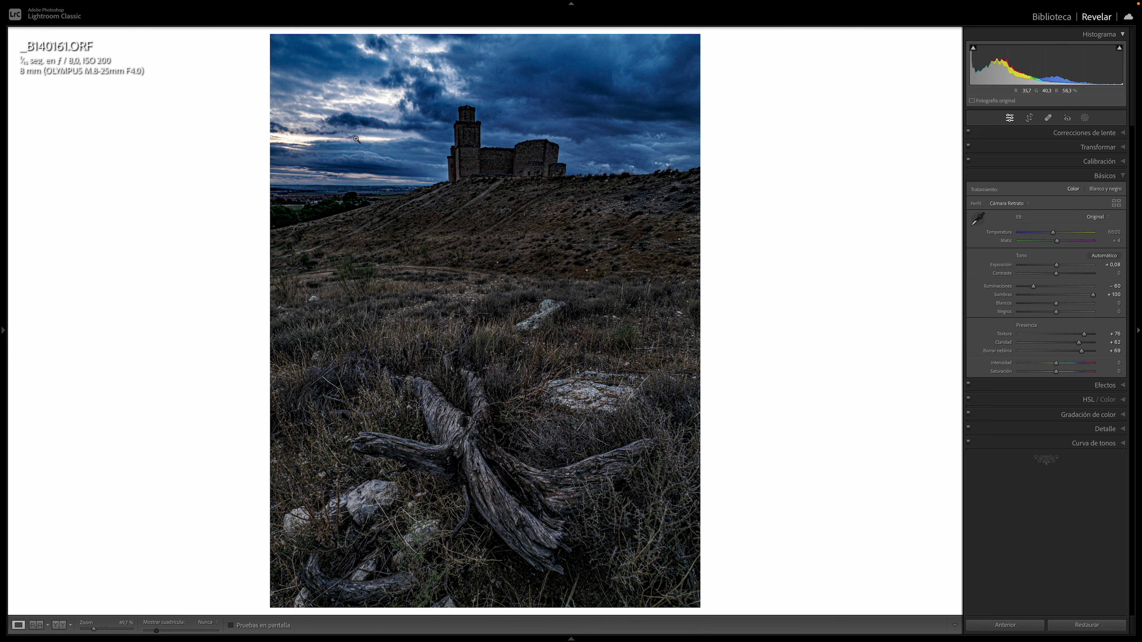
Inspect the castle and sky at 200%, then reset Texture, Clarity and Dehaze to zero.
click(482, 93)
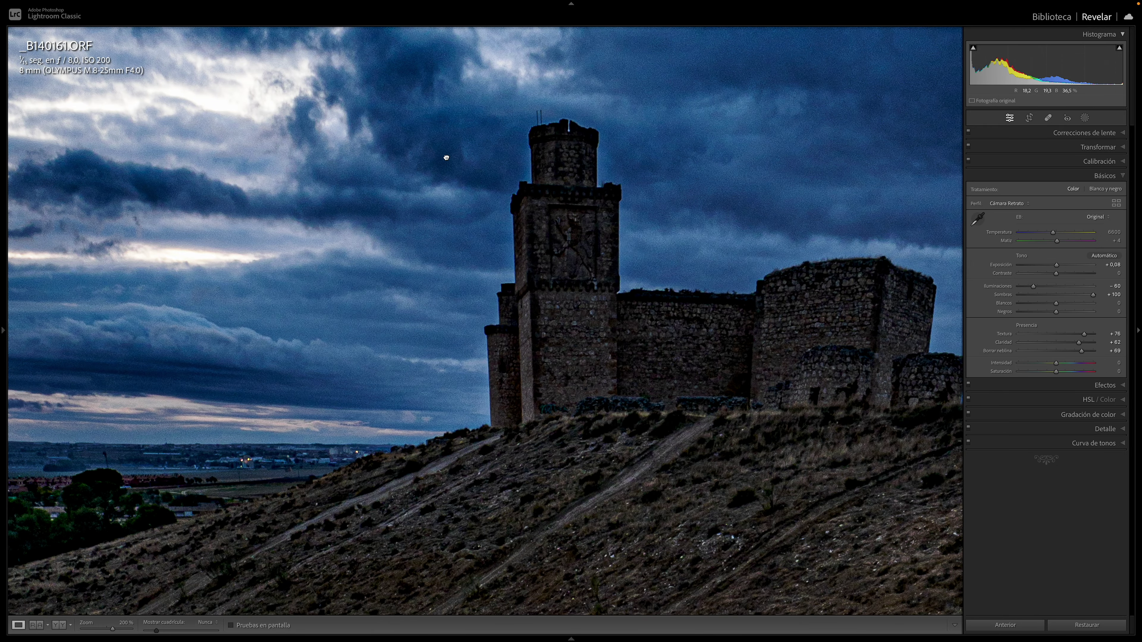
drag(443, 157, 489, 201)
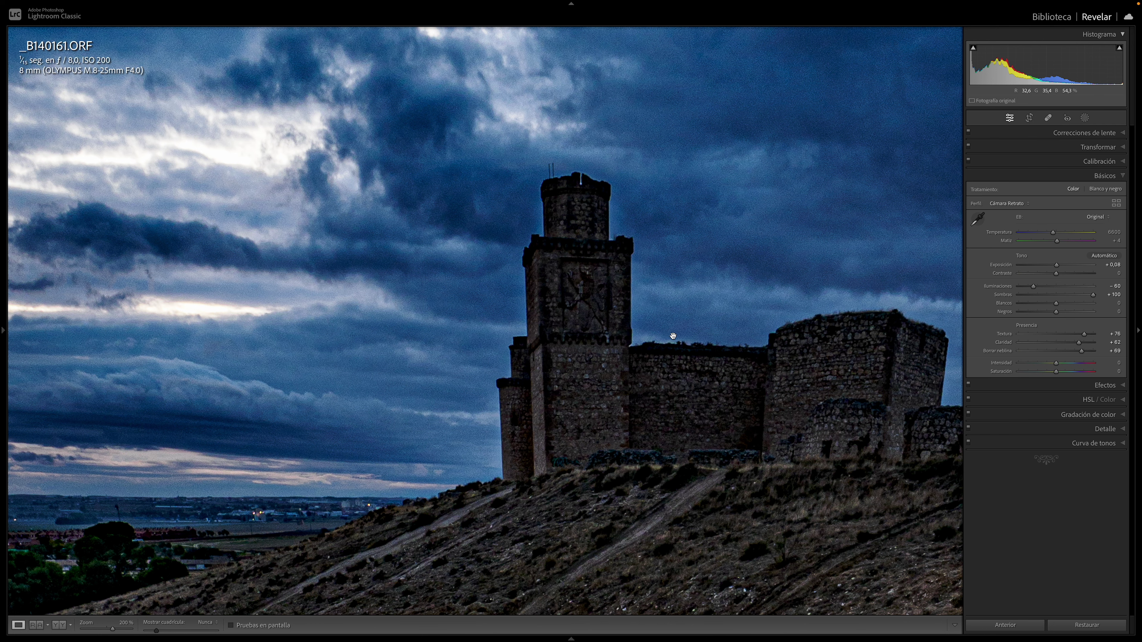
scroll(529, 358, down, 2)
scroll(458, 162, down, 5)
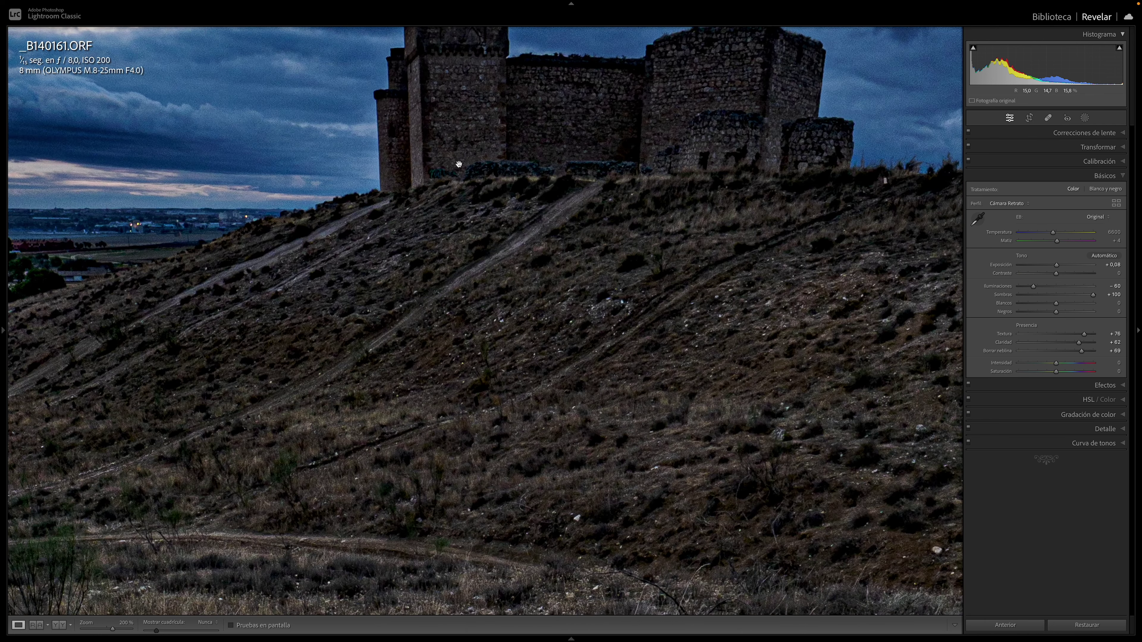
scroll(501, 320, down, 2)
scroll(501, 320, down, 3)
scroll(453, 350, up, 5)
drag(690, 401, 640, 474)
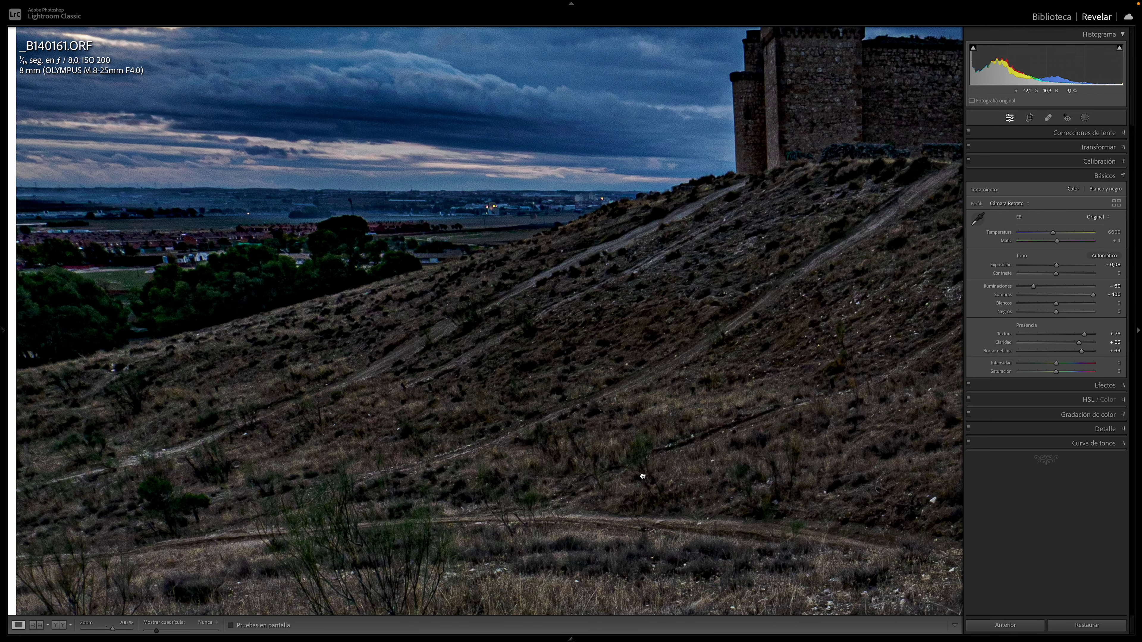
scroll(673, 306, up, 5)
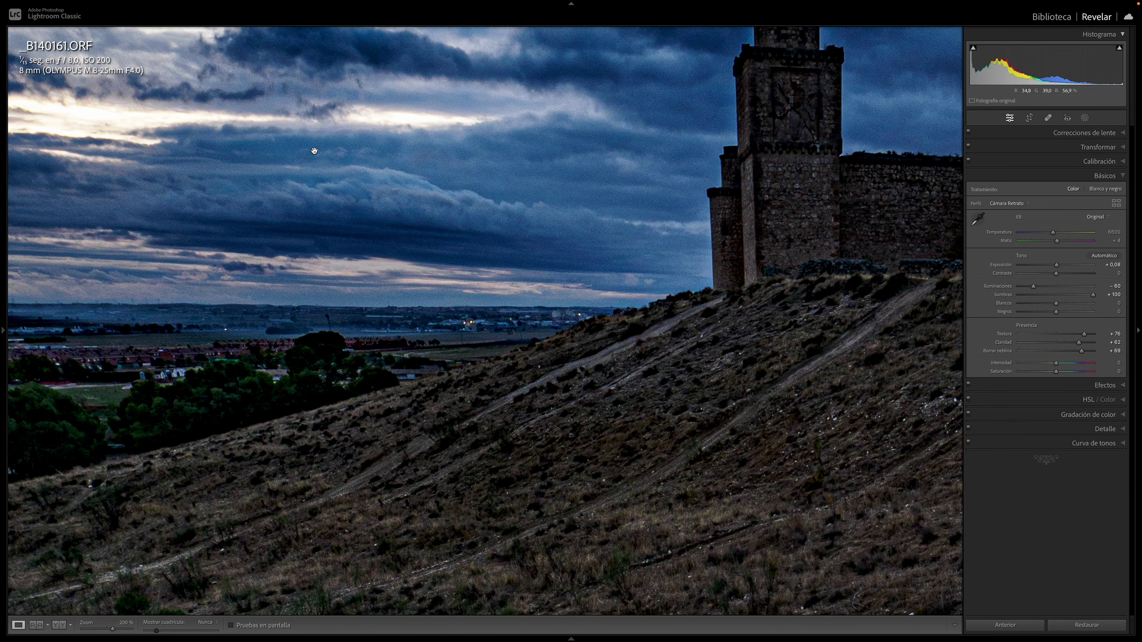
drag(313, 145, 313, 236)
click(552, 221)
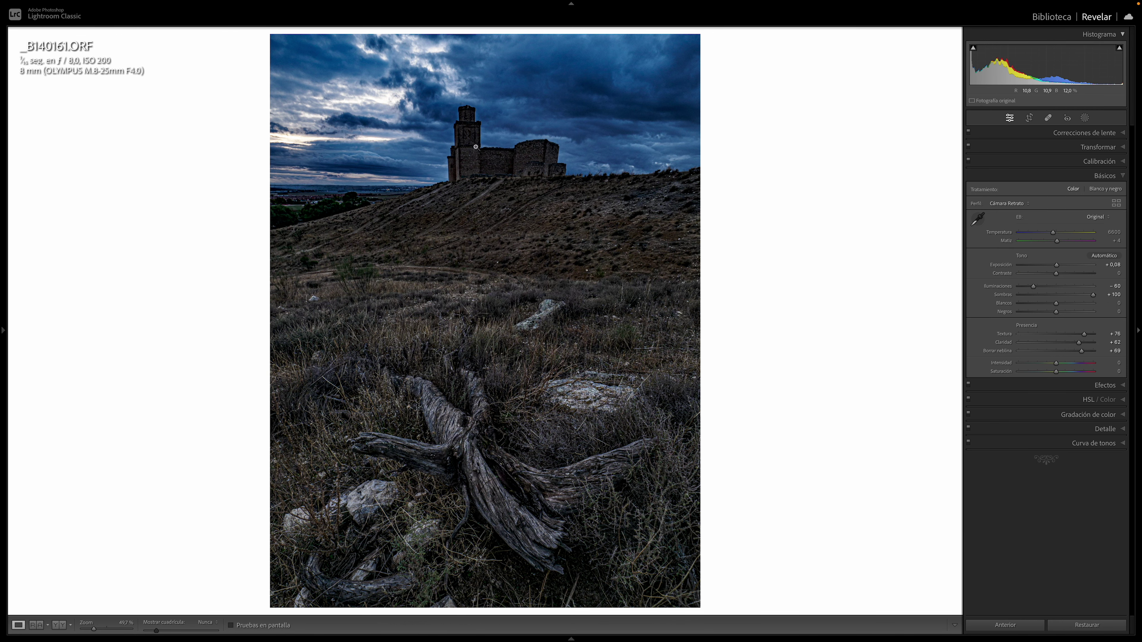
double_click(1035, 325)
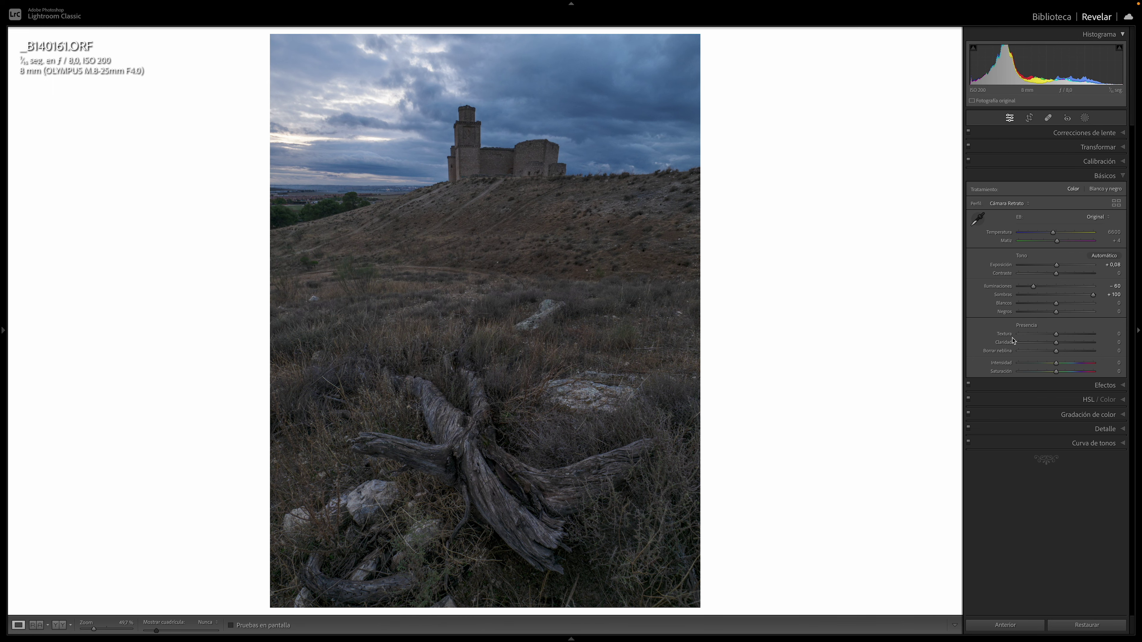
Zoom in on the hillside and castle detail, and reset Texture to zero.
click(503, 234)
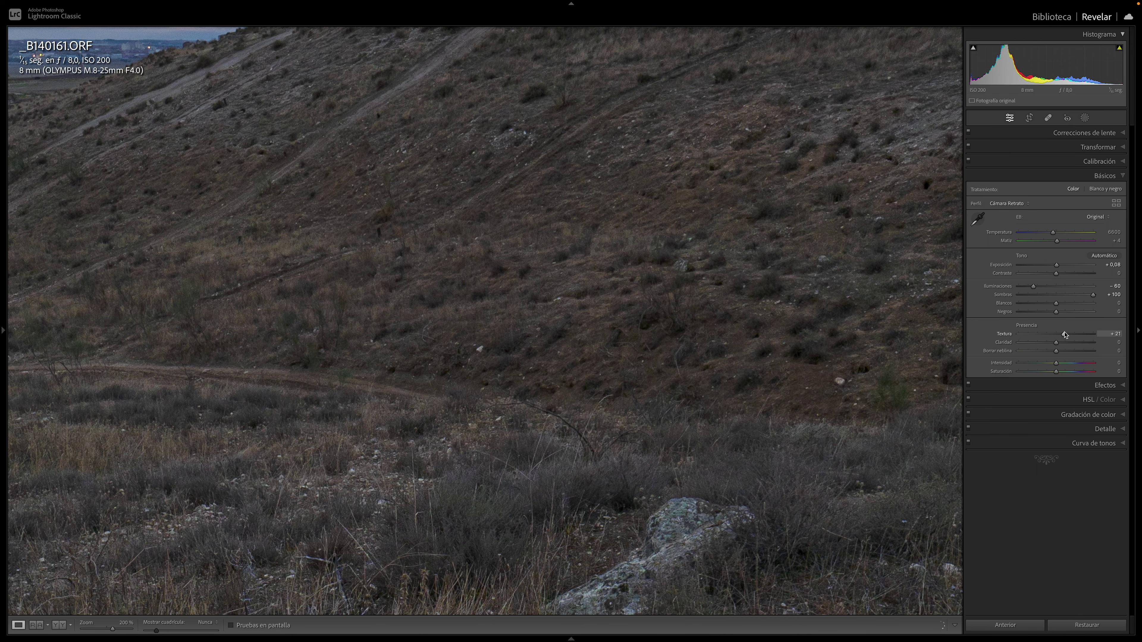
click(532, 186)
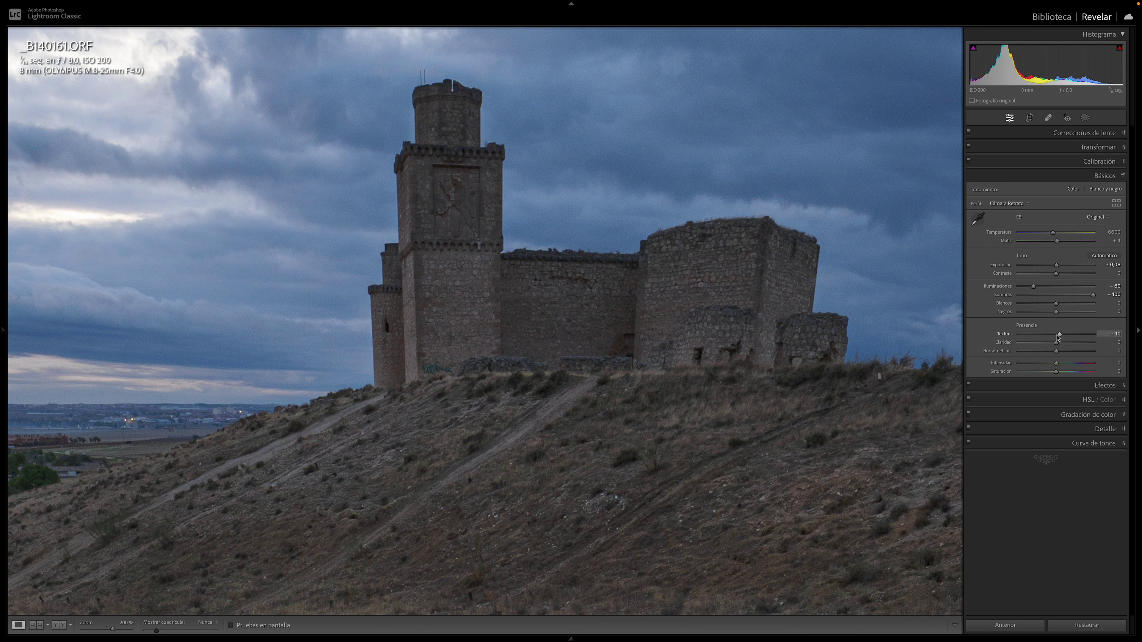
double_click(1006, 335)
Reset all Basic adjustments on the castle photo, comparing Before/After views.
key(y)
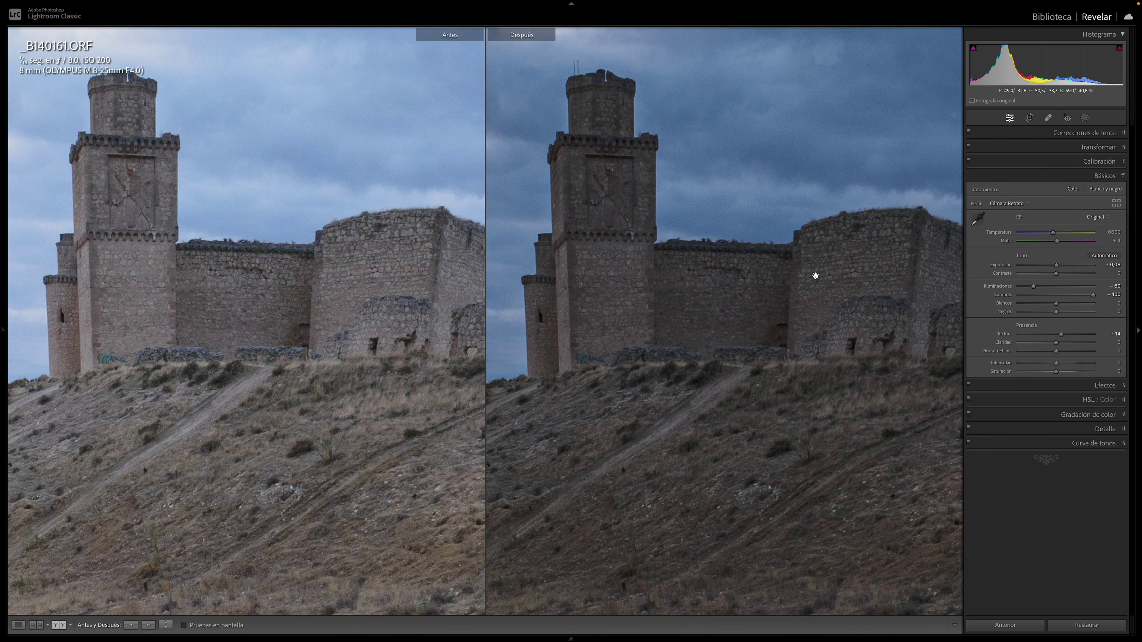
click(1115, 626)
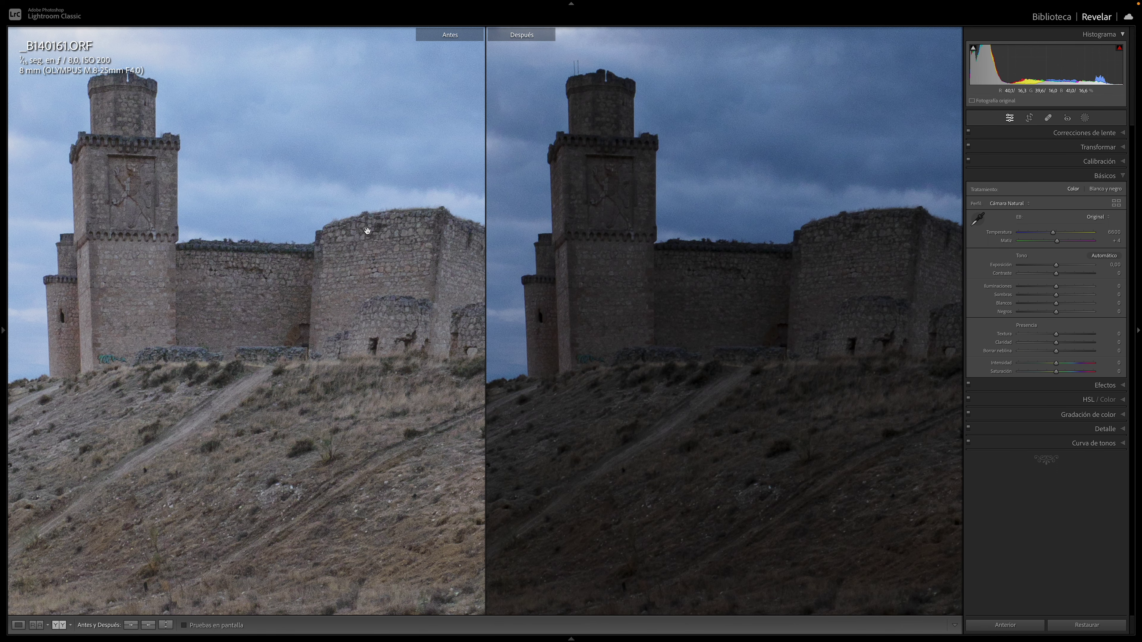
key(y)
click(665, 348)
key(y)
key(y)
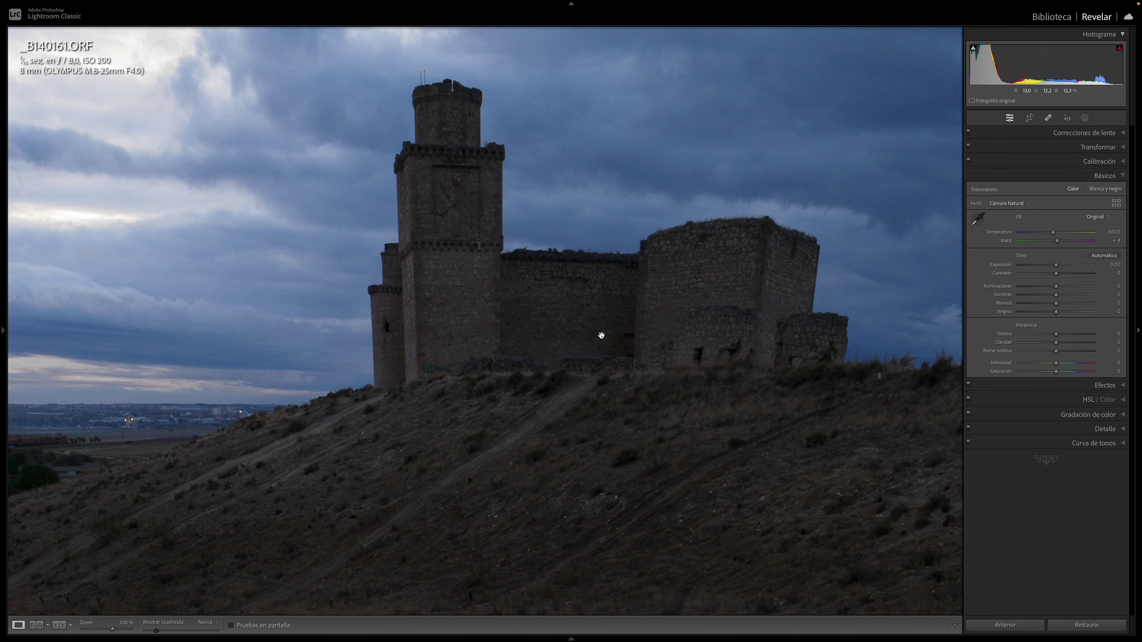
key(y)
key(y)
click(590, 365)
key(y)
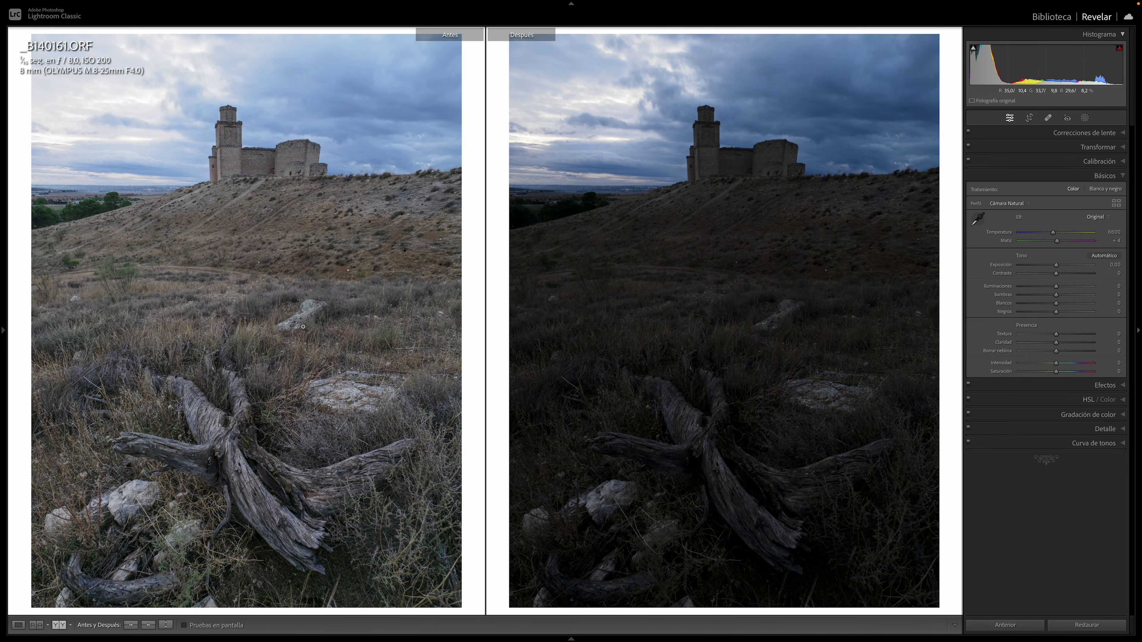
Zoom in and pan across the hillside to inspect the large dead tree trunk.
drag(242, 163, 244, 186)
click(736, 215)
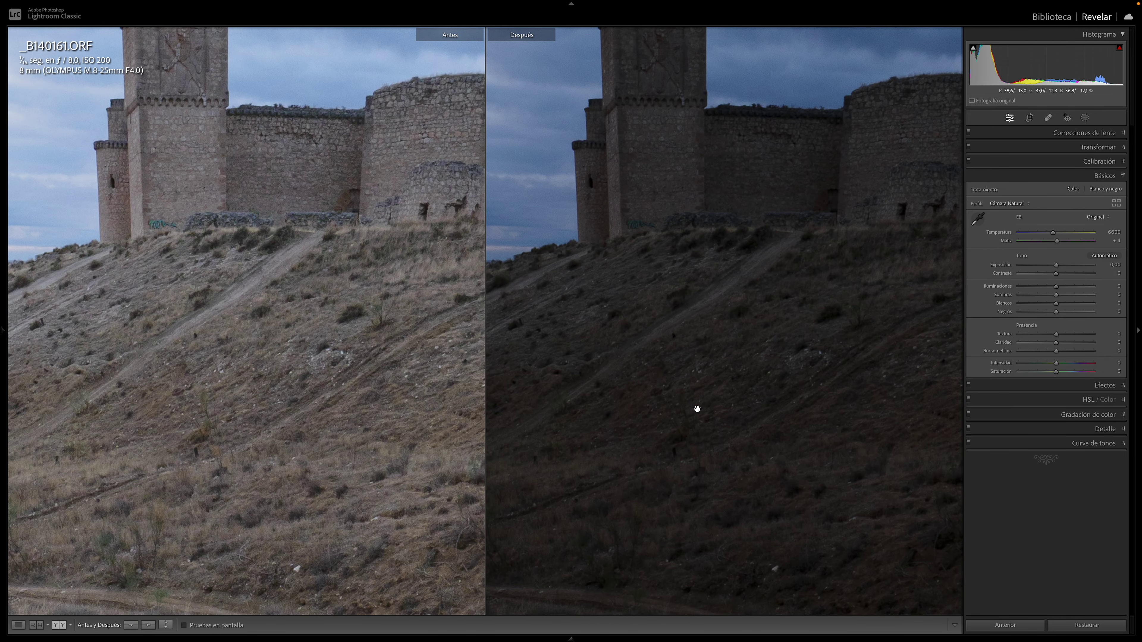
drag(696, 408, 640, 130)
drag(650, 205, 576, 115)
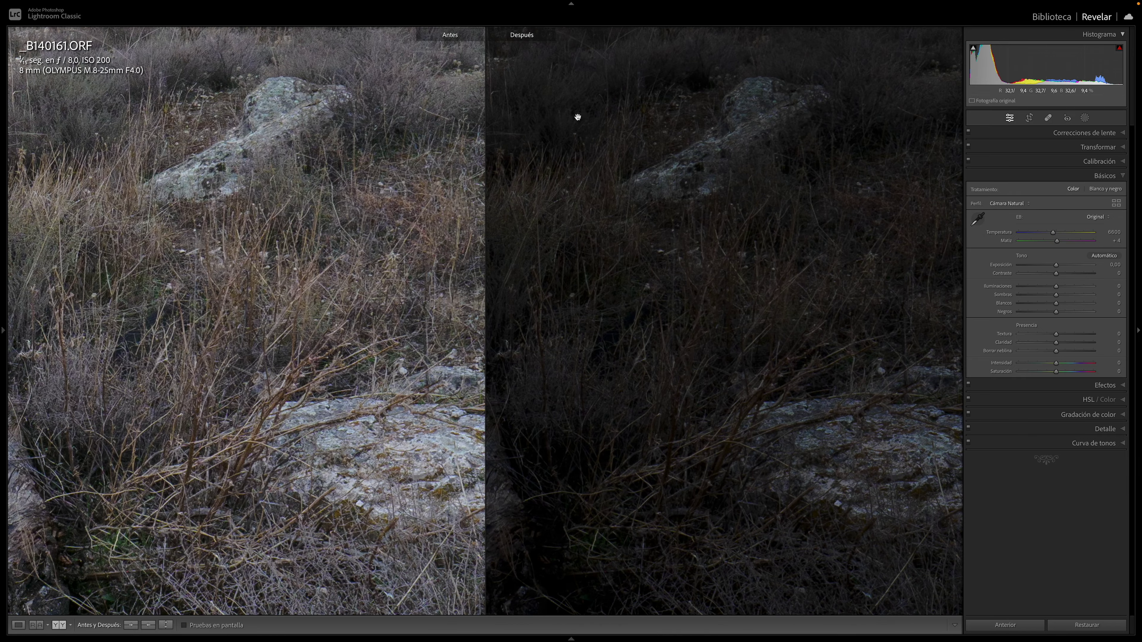
key(y)
drag(736, 462, 640, 66)
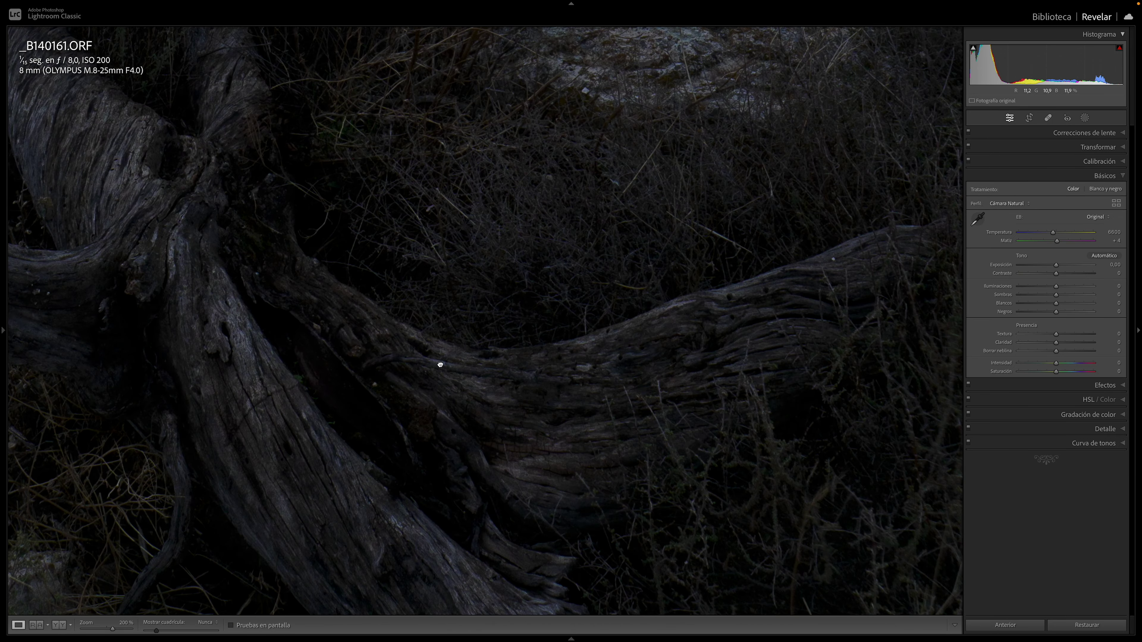
drag(439, 365, 609, 191)
drag(372, 145, 501, 250)
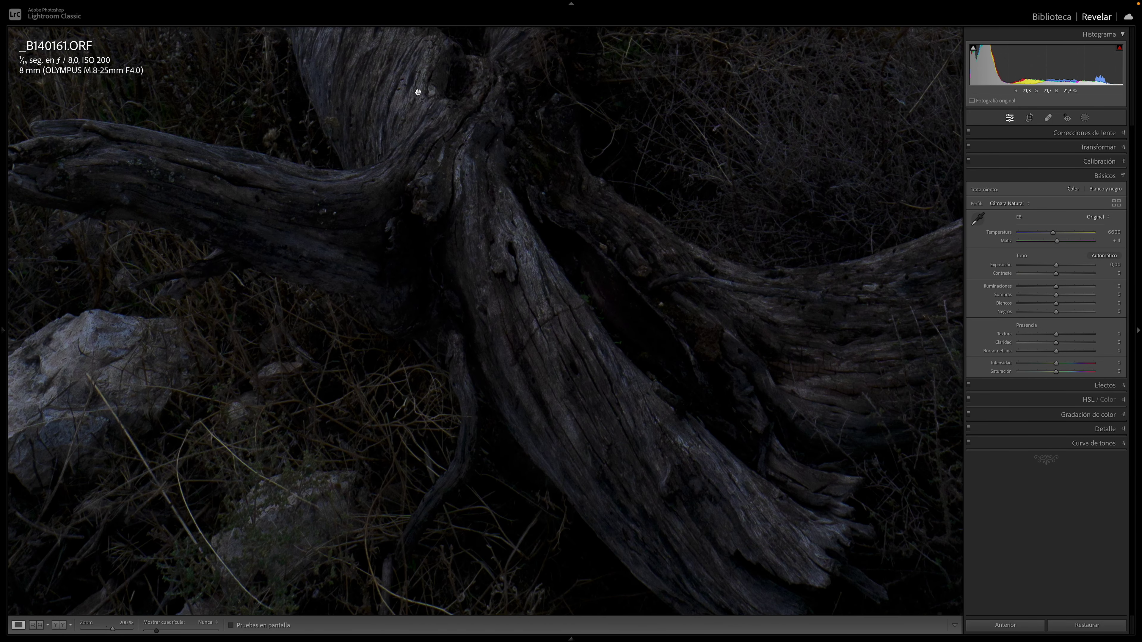
mouse_move(519, 309)
mouse_down()
mouse_move(550, 214)
mouse_move(583, 249)
mouse_up()
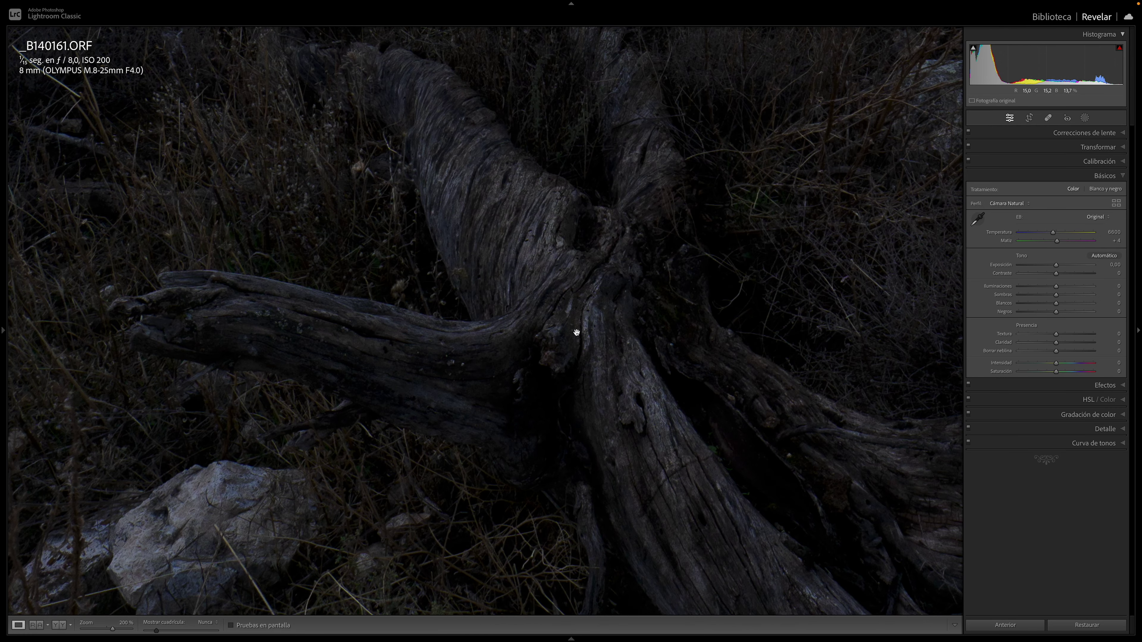
drag(577, 332, 543, 237)
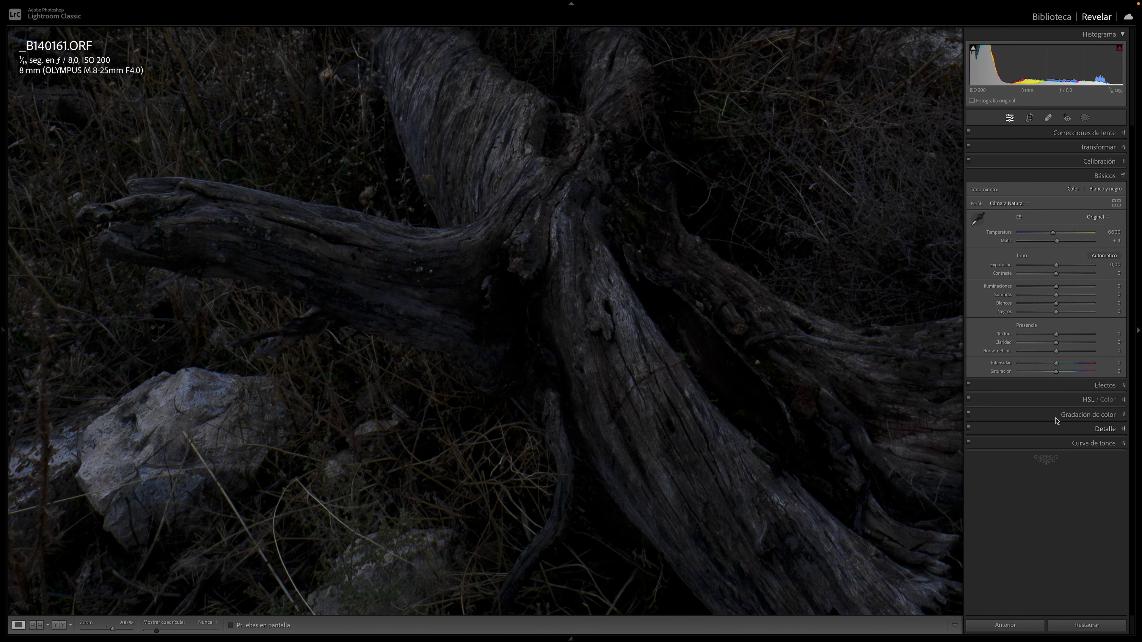
Set the castle photo's Shadows to +100 and Exposure to +0,90.
drag(1057, 297, 1101, 302)
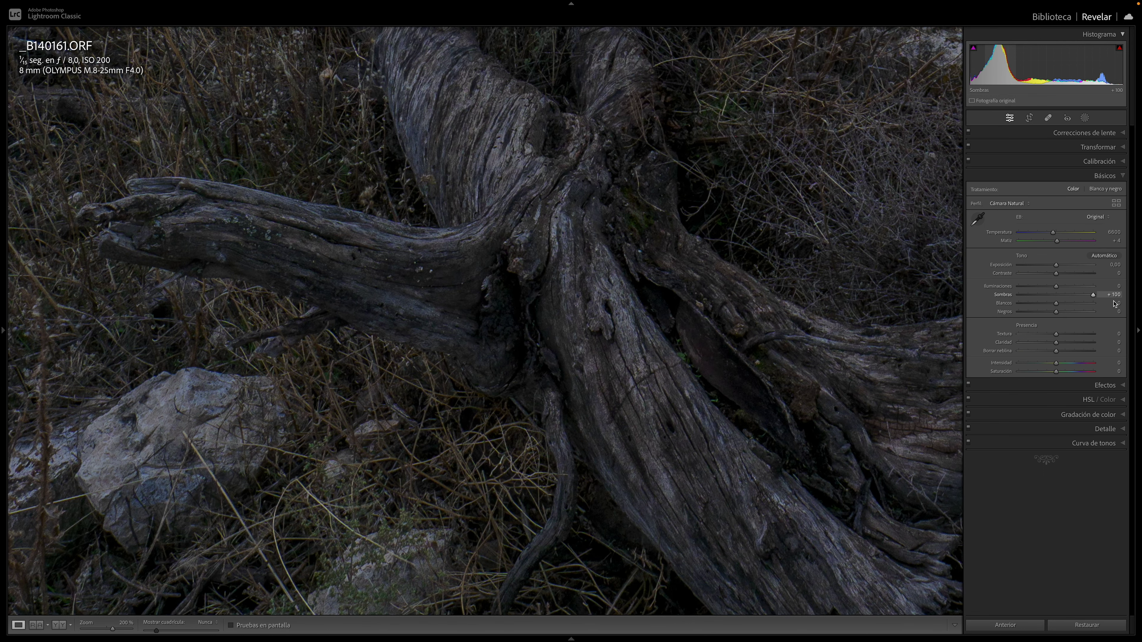
drag(1056, 265, 1063, 265)
drag(562, 245, 596, 355)
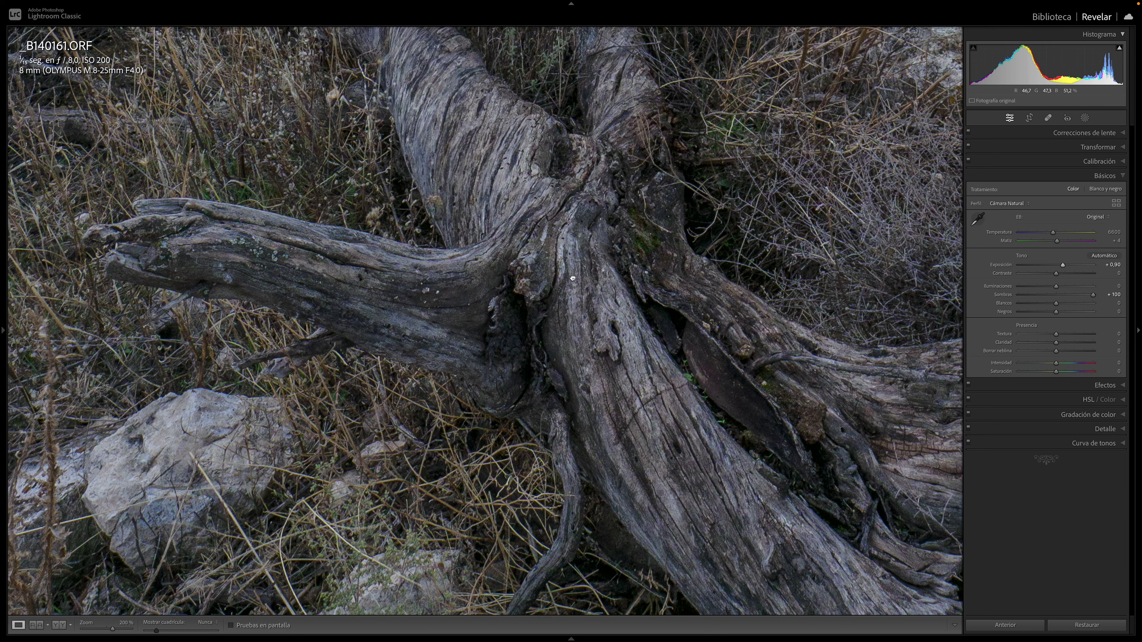
key(F7)
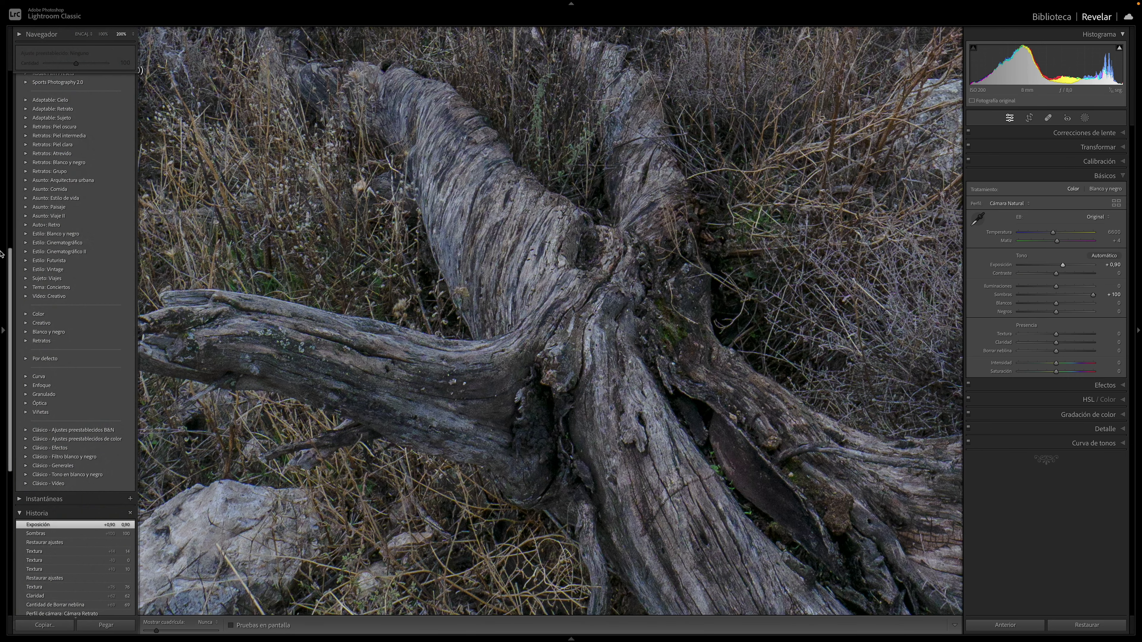
click(92, 36)
key(F7)
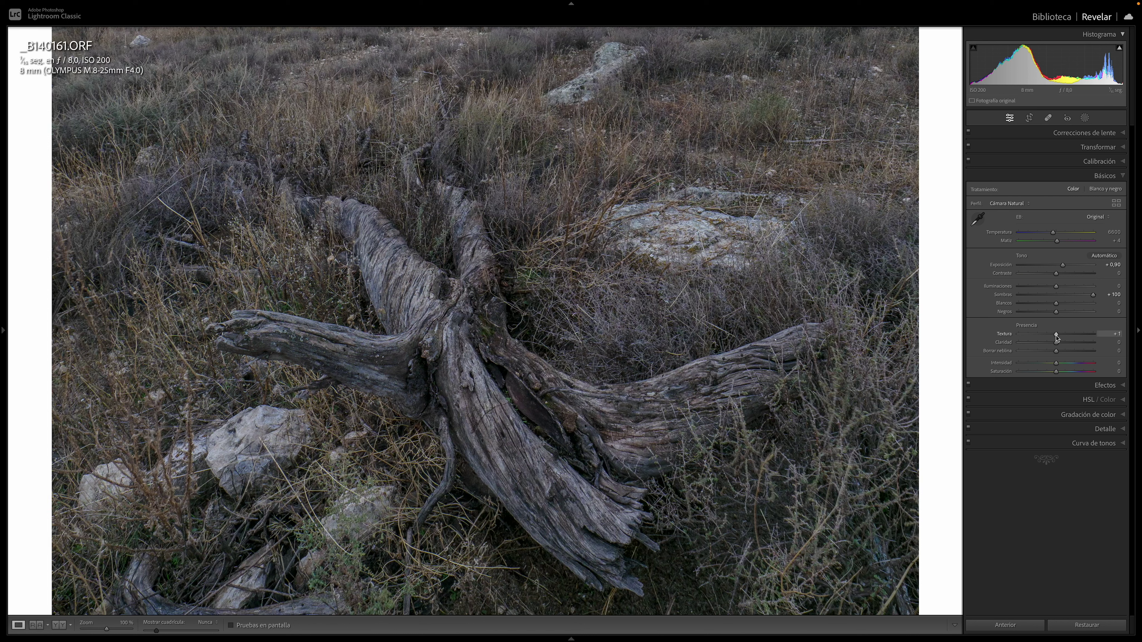
Adjust Texture to about +12 and view the whole photo.
drag(1058, 336, 1061, 337)
drag(1063, 339, 1061, 338)
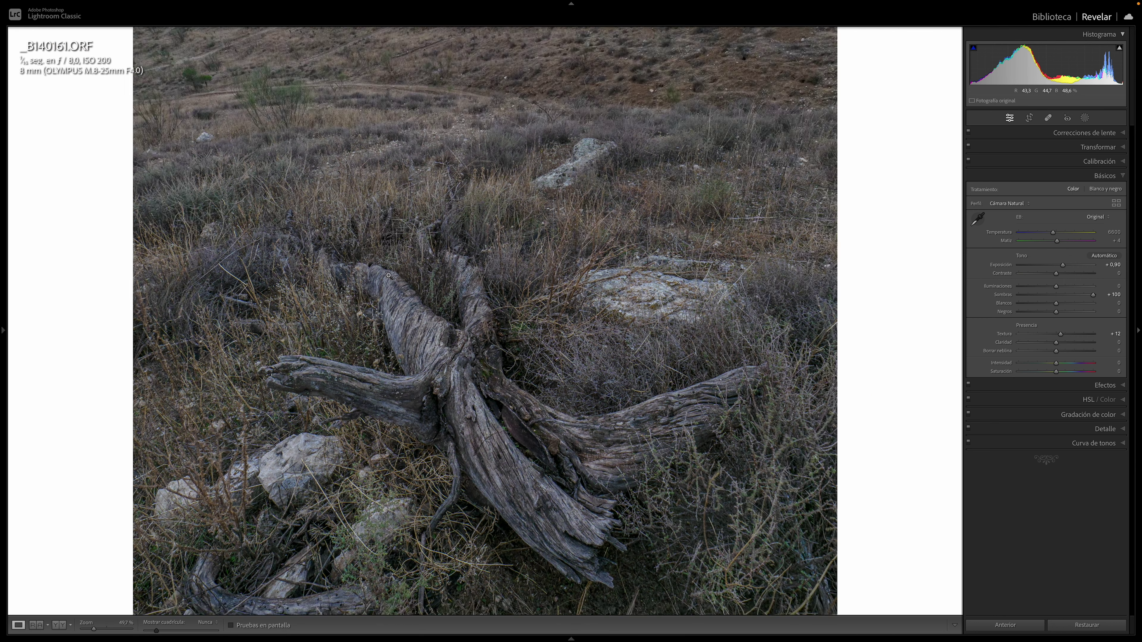
click(387, 275)
Test Texture at +100 and check the castle at 100% zoom.
double_click(1055, 337)
drag(1056, 334, 1101, 335)
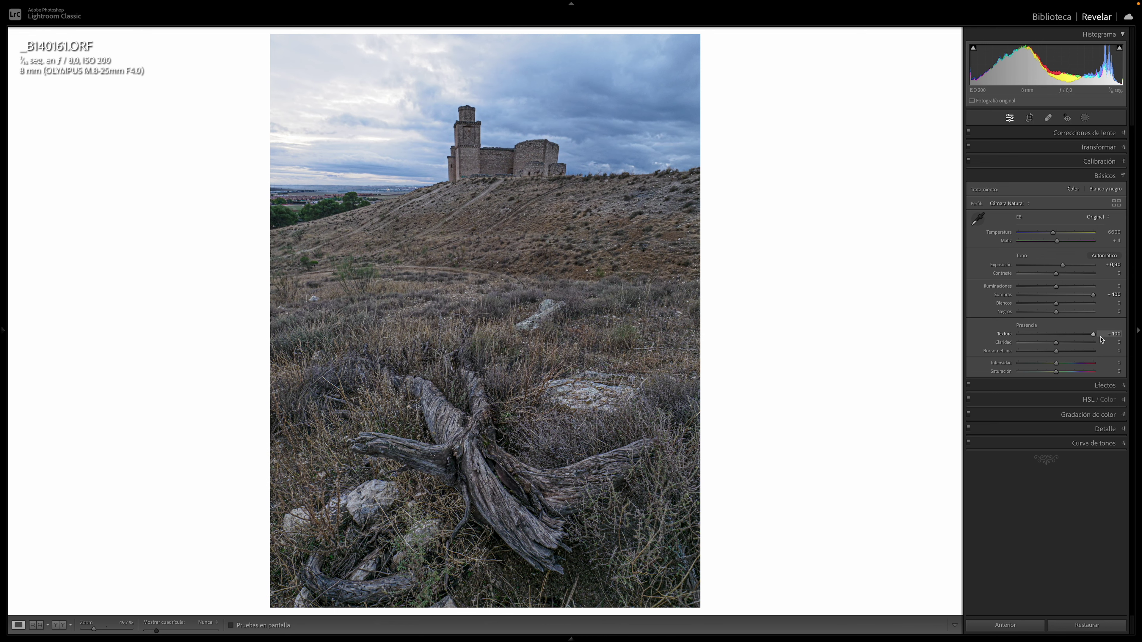
click(525, 179)
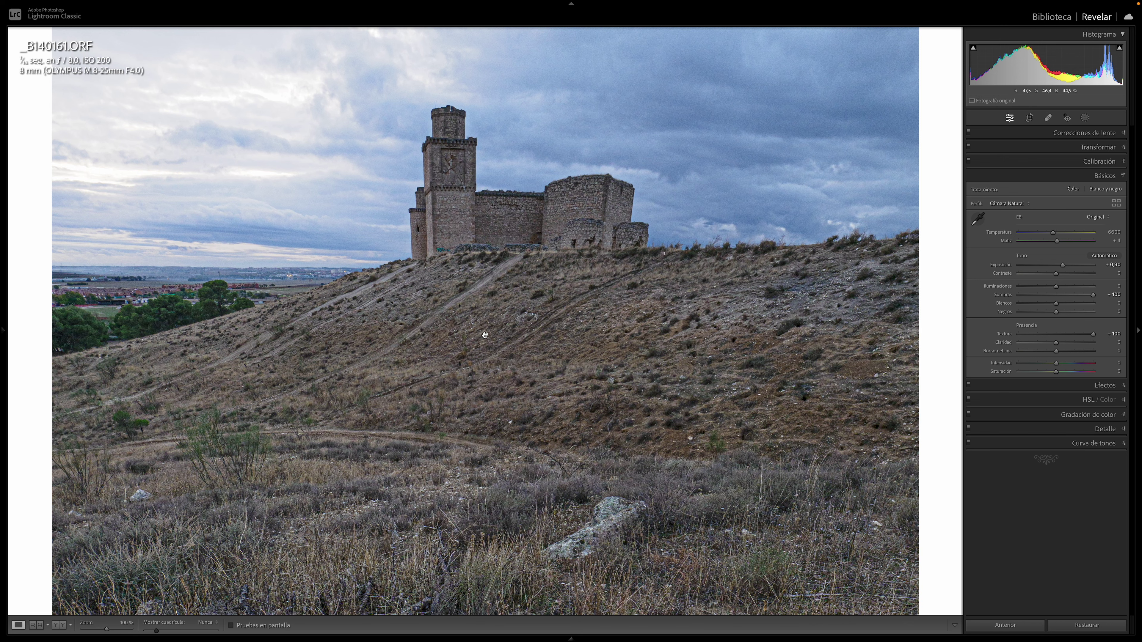
click(400, 316)
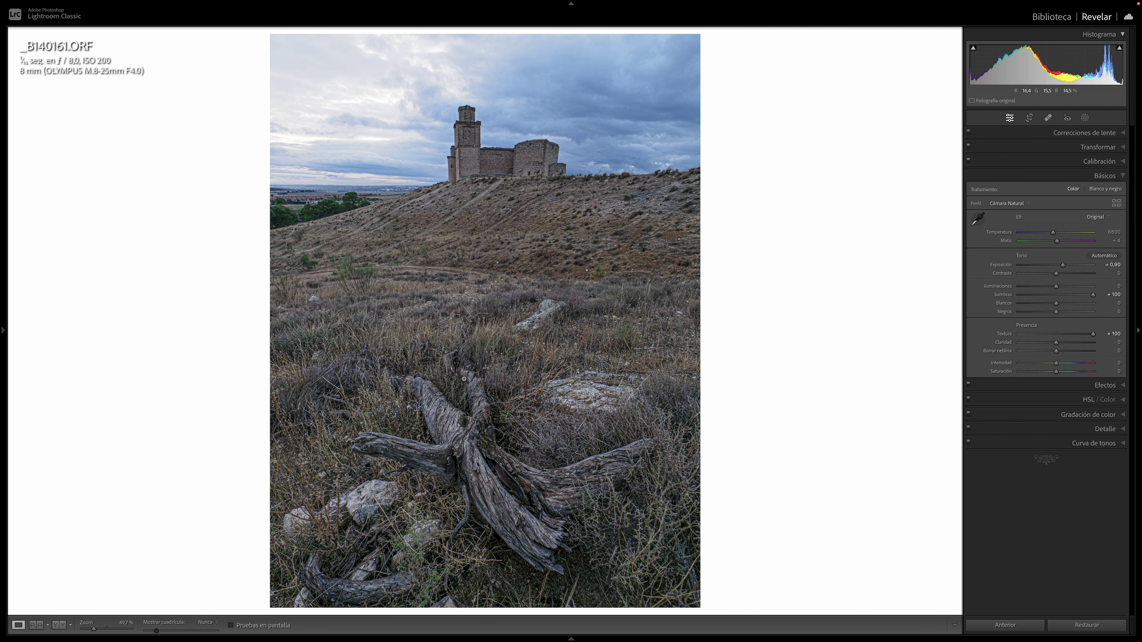
Try several Texture values, reset it to zero, then raise Clarity to +100.
double_click(1010, 334)
drag(1056, 334, 1060, 334)
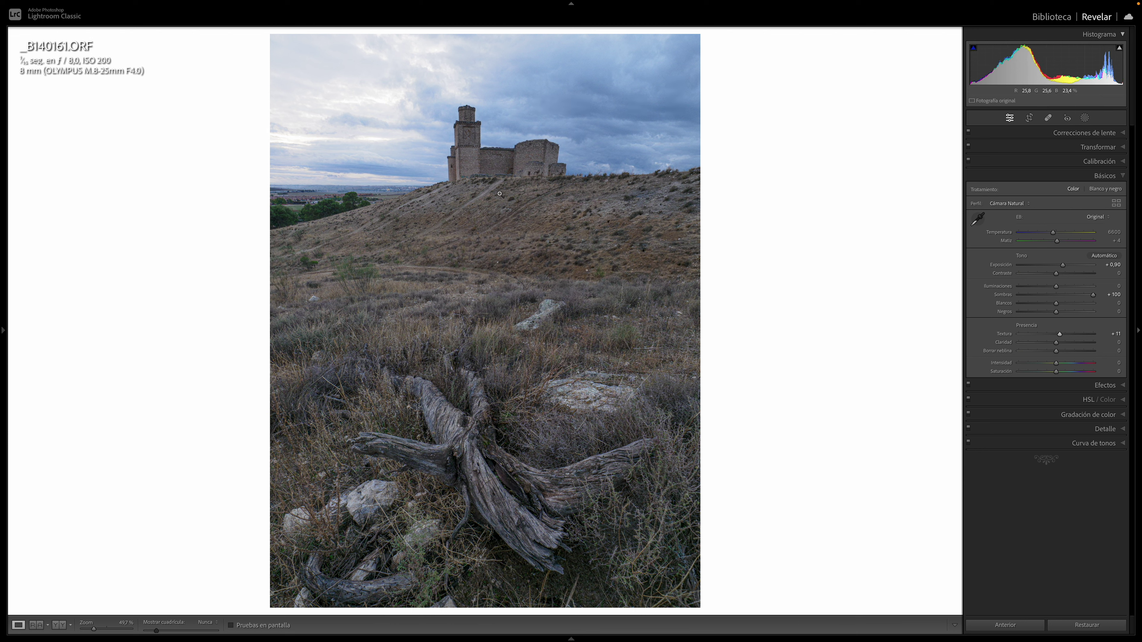
drag(1059, 335, 1107, 337)
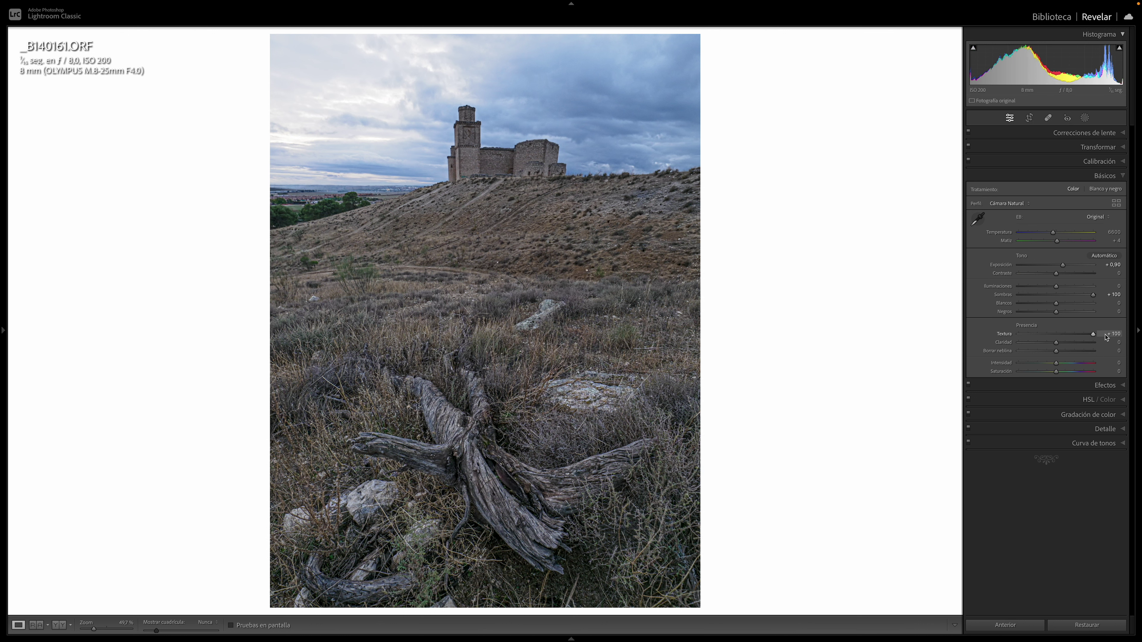
drag(1107, 337, 1061, 340)
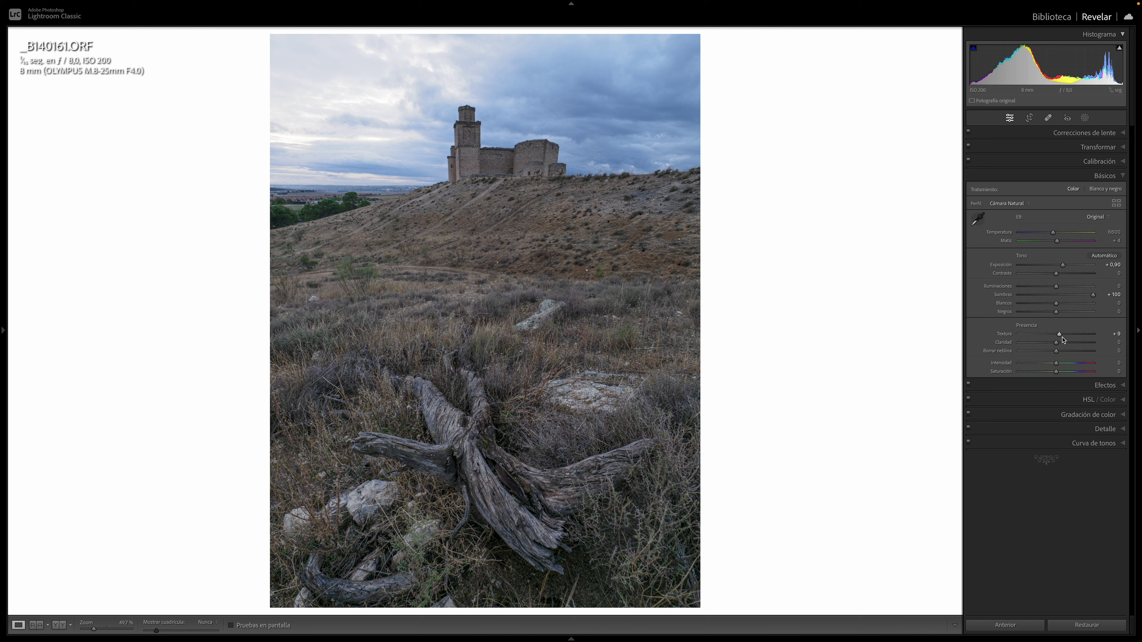
double_click(1005, 334)
drag(1057, 343, 1098, 342)
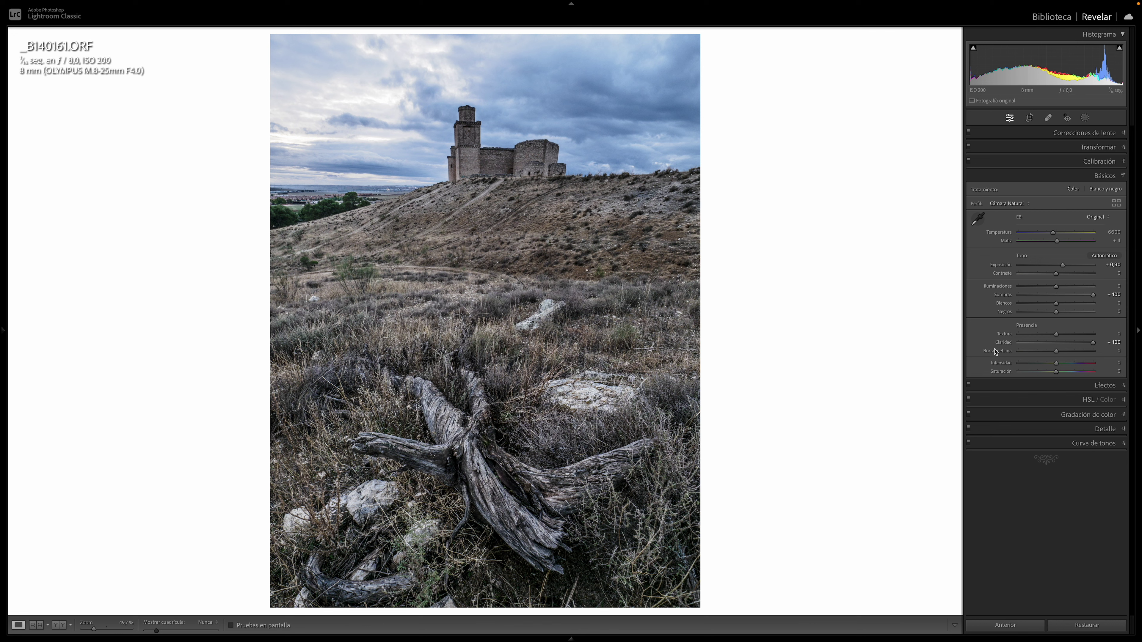
Bring the castle photo's Clarity back to 0, then select DJI_0091_HDR.dng in the Filmstrip.
mouse_move(1092, 342)
mouse_down()
mouse_move(953, 360)
mouse_move(1097, 348)
mouse_move(1059, 351)
mouse_move(1070, 347)
mouse_up()
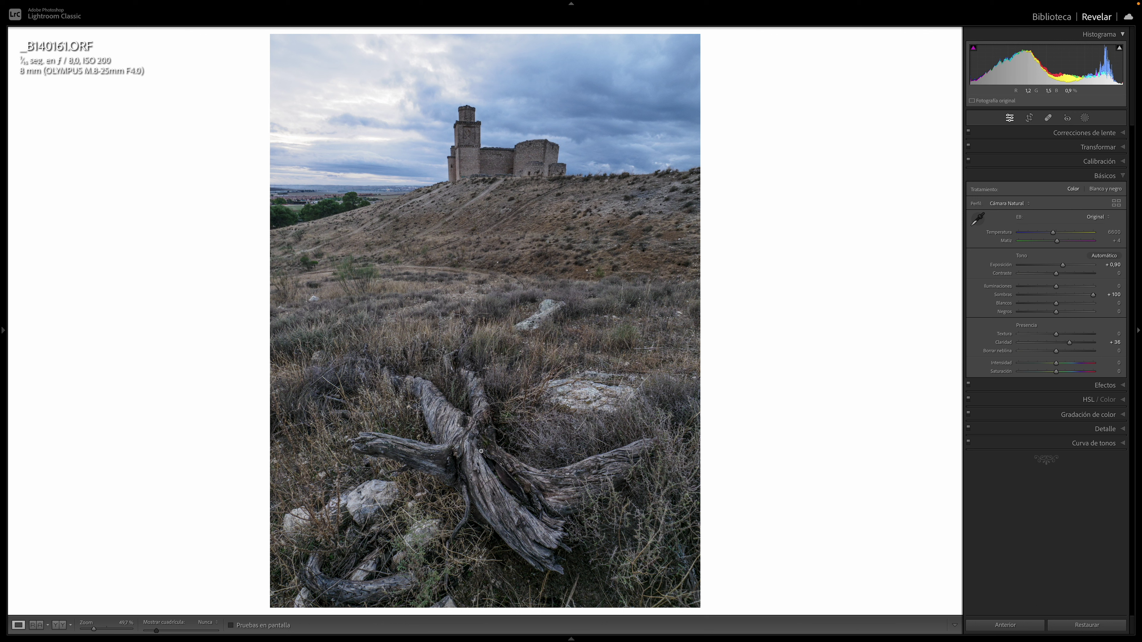
drag(1069, 343, 1054, 345)
double_click(1054, 343)
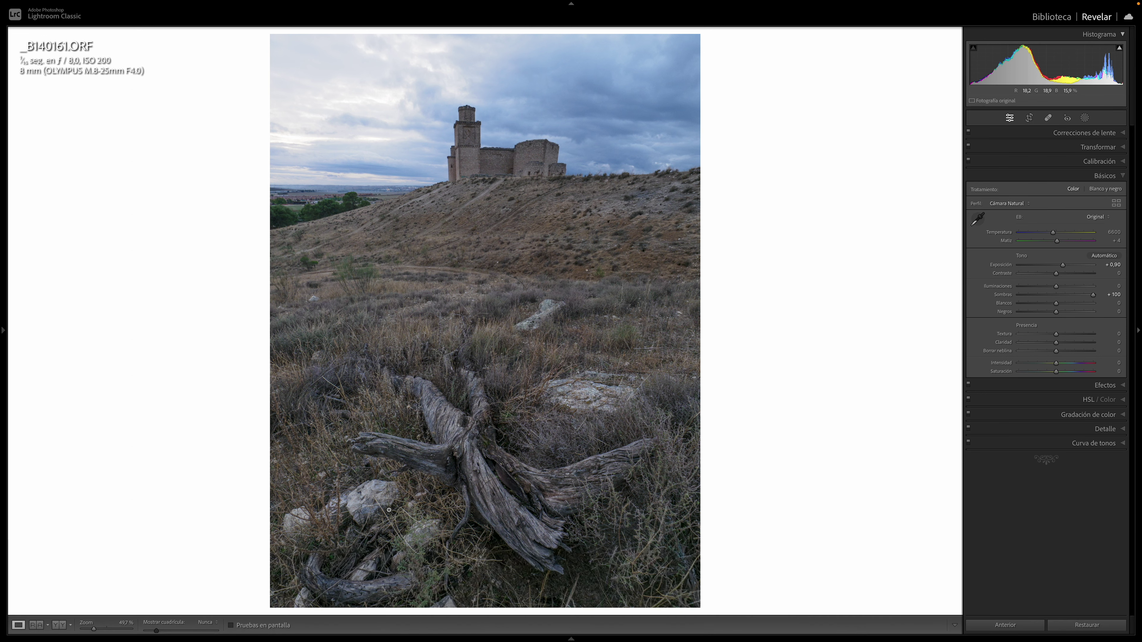
mouse_move(571, 638)
click(320, 600)
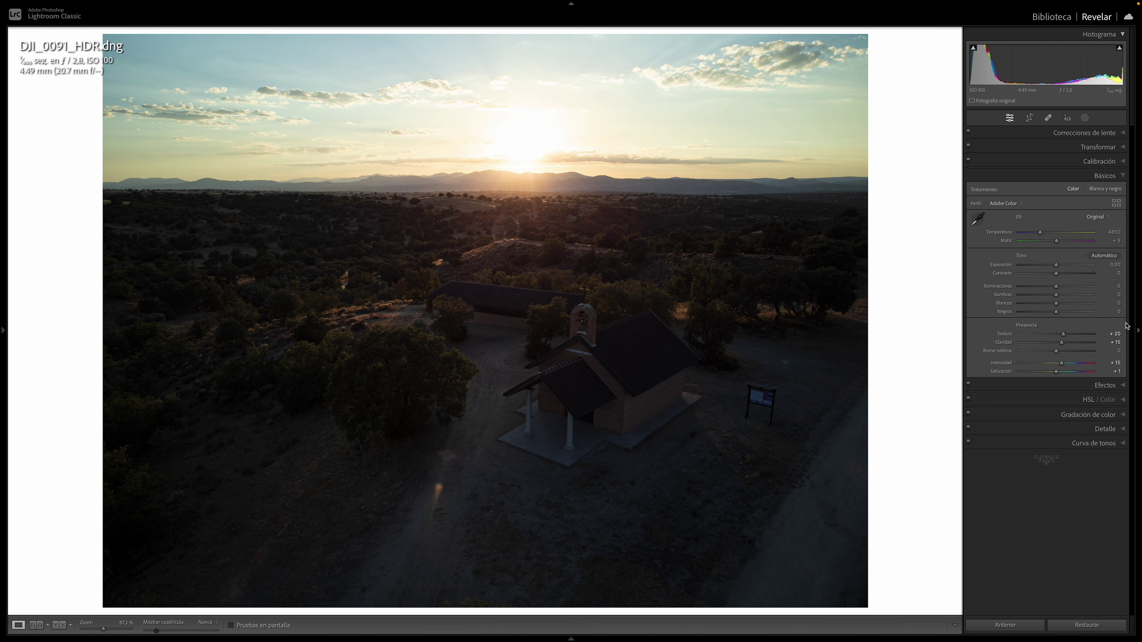
Try Dehaze values on the sunset photo, settling near +15, then load castle _B140616.JPG.
drag(1056, 353, 1069, 354)
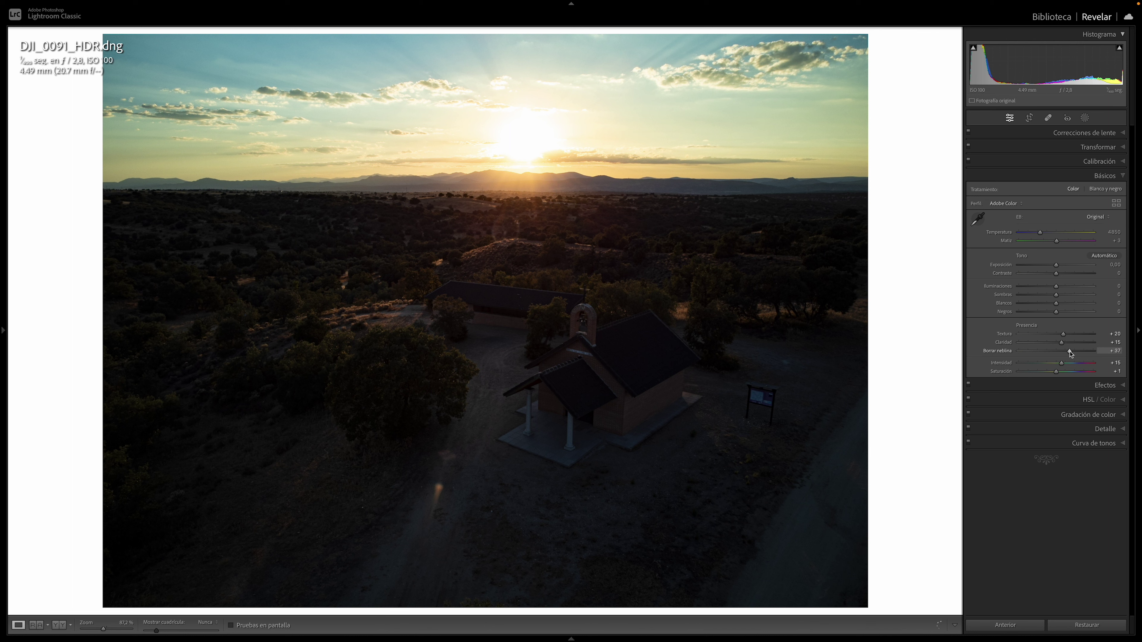
mouse_move(1071, 354)
mouse_down()
mouse_move(1095, 352)
mouse_move(1055, 354)
mouse_up()
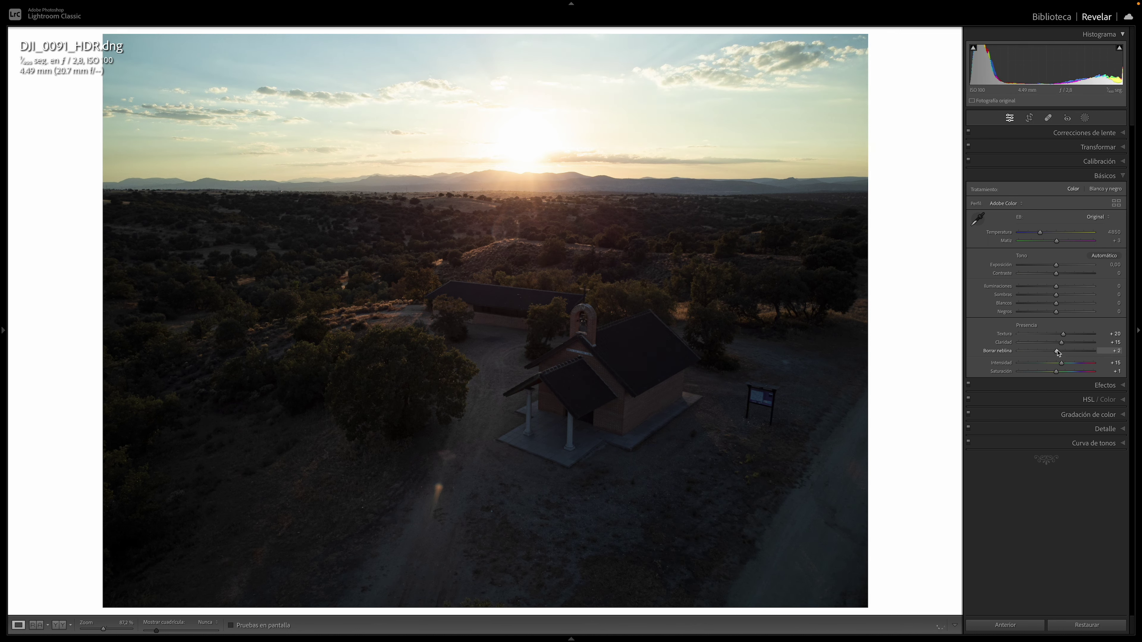
drag(1055, 354, 1062, 352)
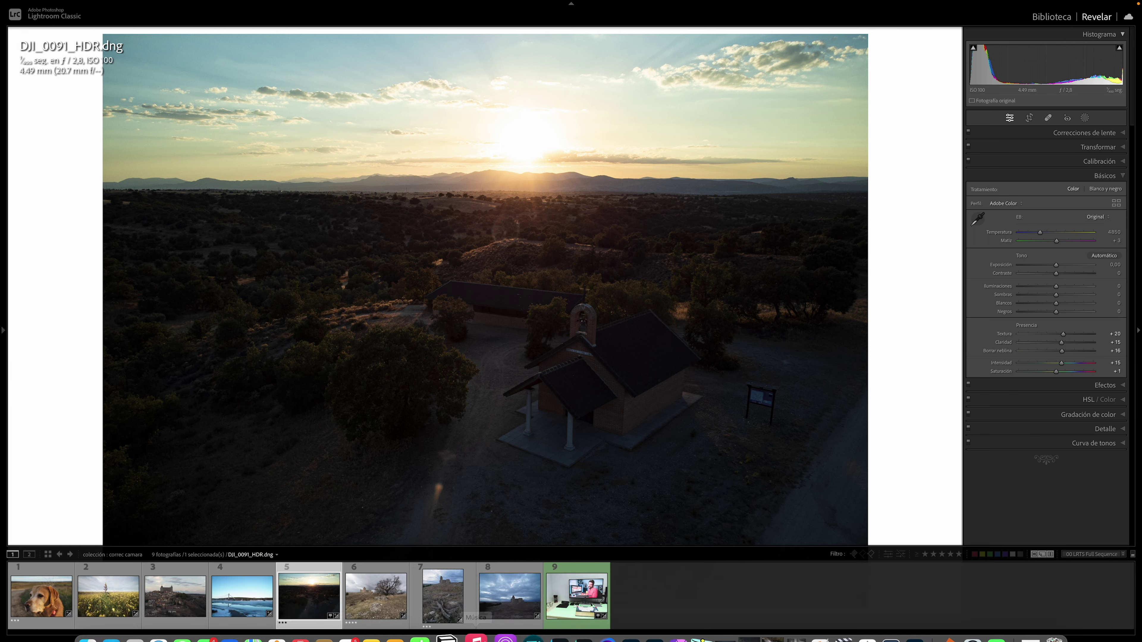
click(511, 598)
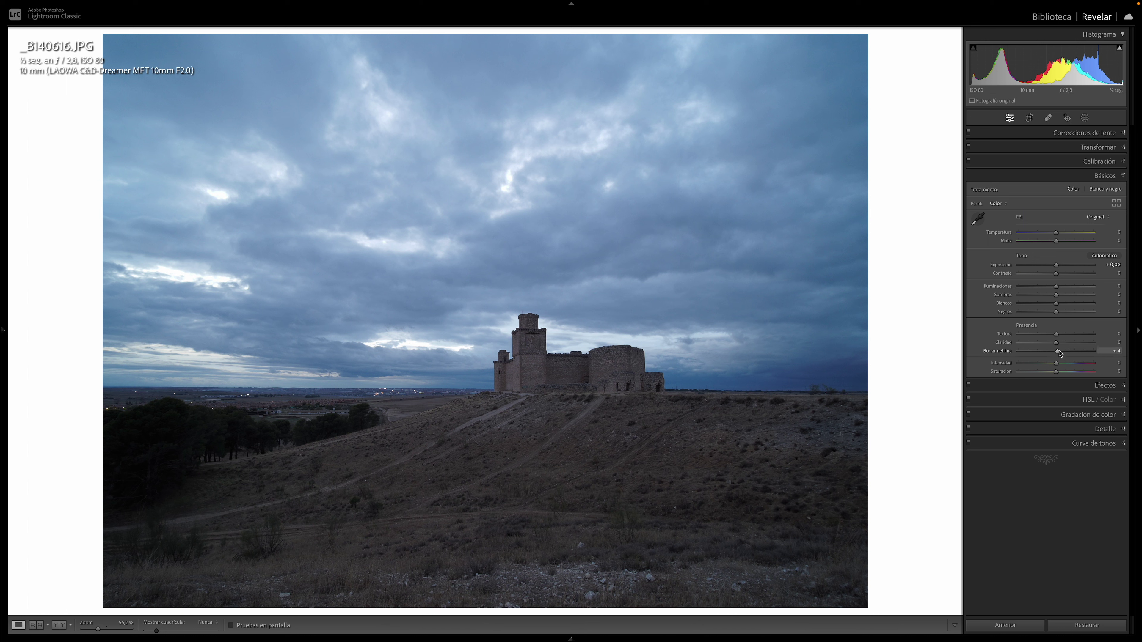
Push the castle photo's dehaze to about +31 and texture to +31, then inspect at 100%.
drag(1059, 353, 1067, 353)
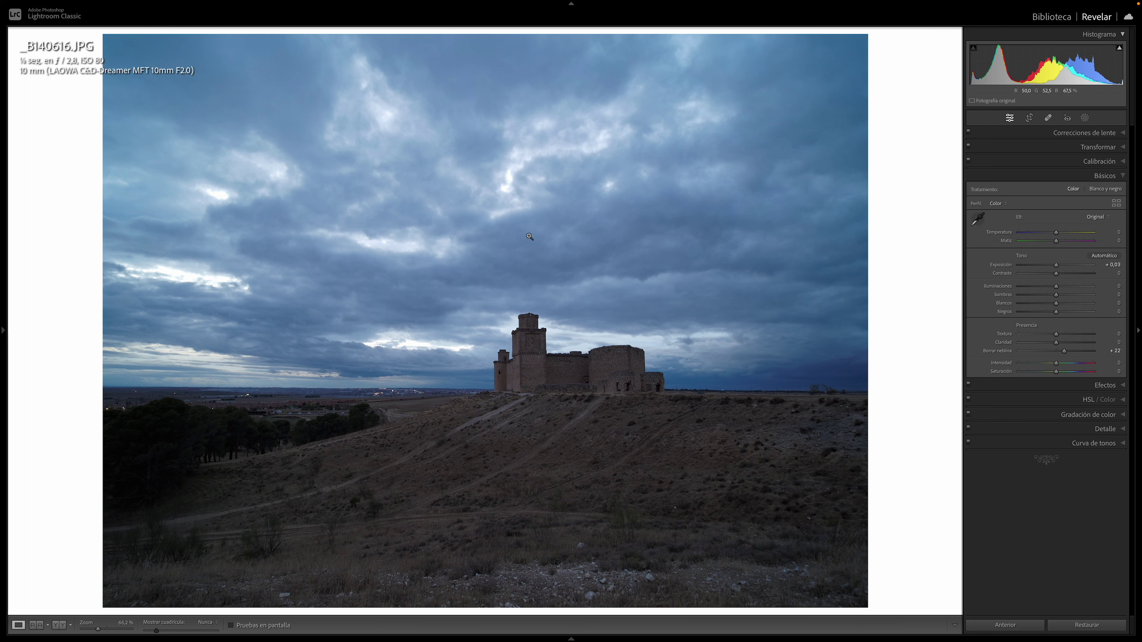
drag(1064, 352, 1068, 351)
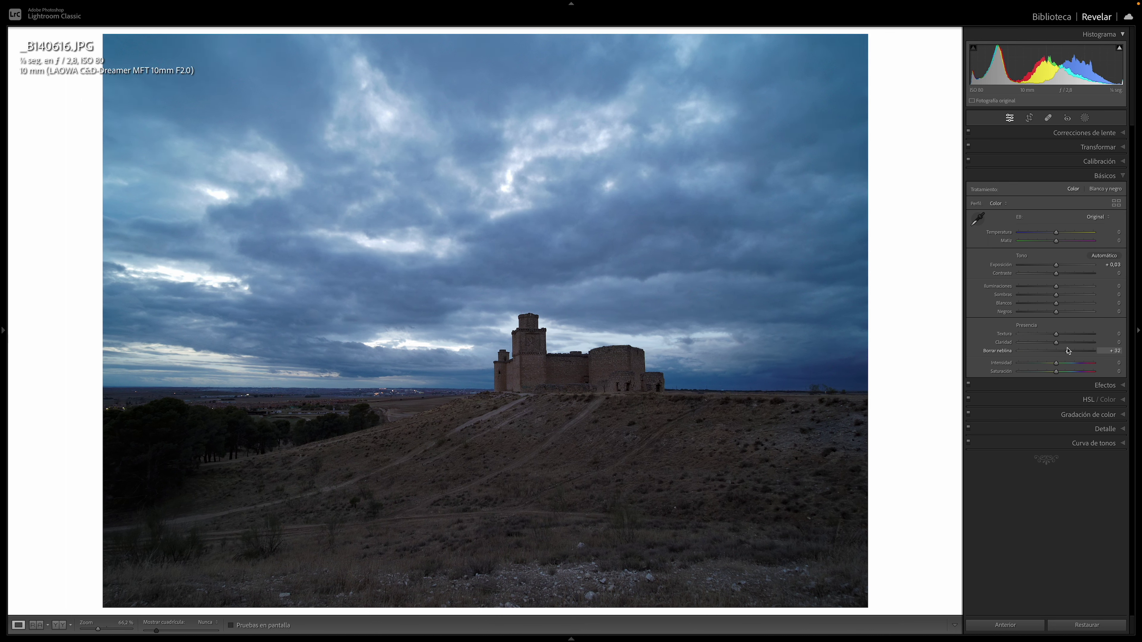
drag(1068, 351, 1061, 352)
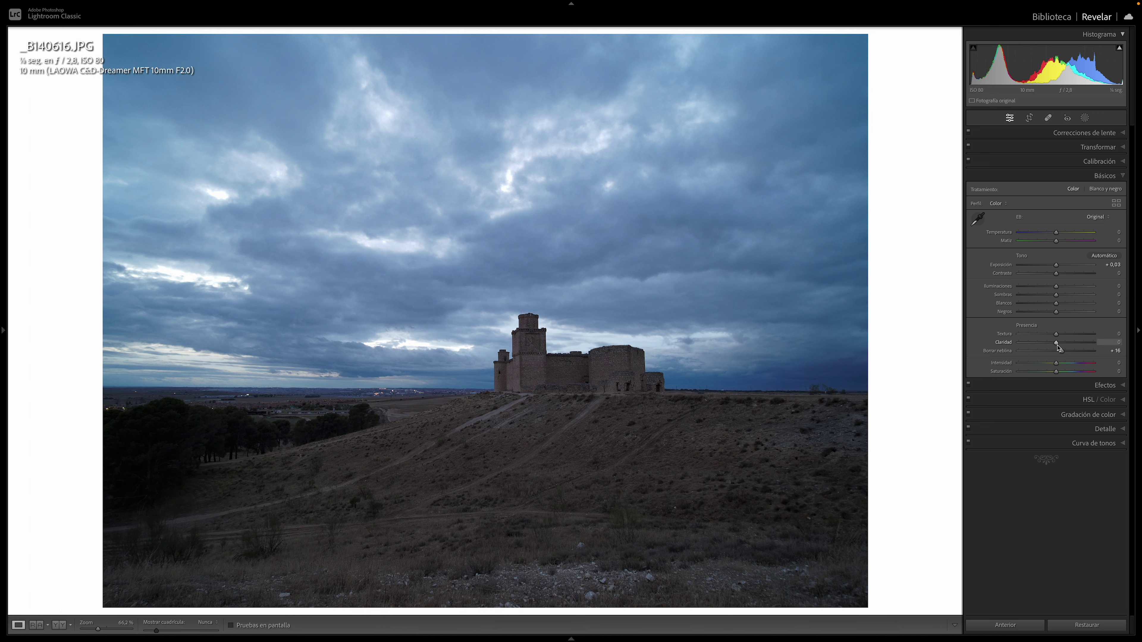
drag(1057, 337, 1068, 336)
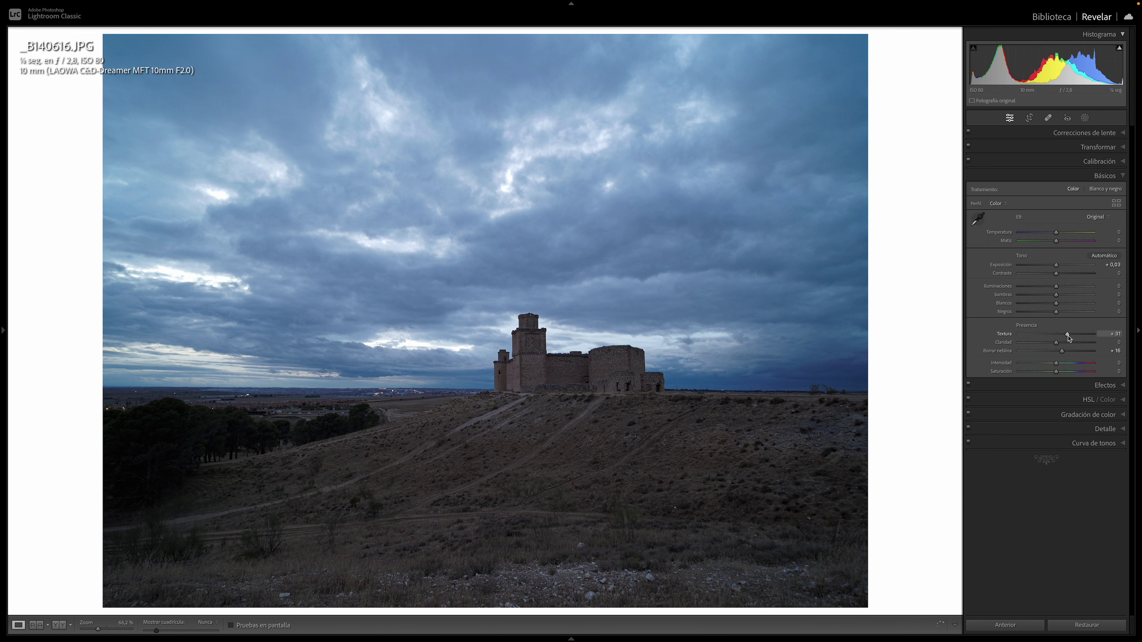
click(552, 412)
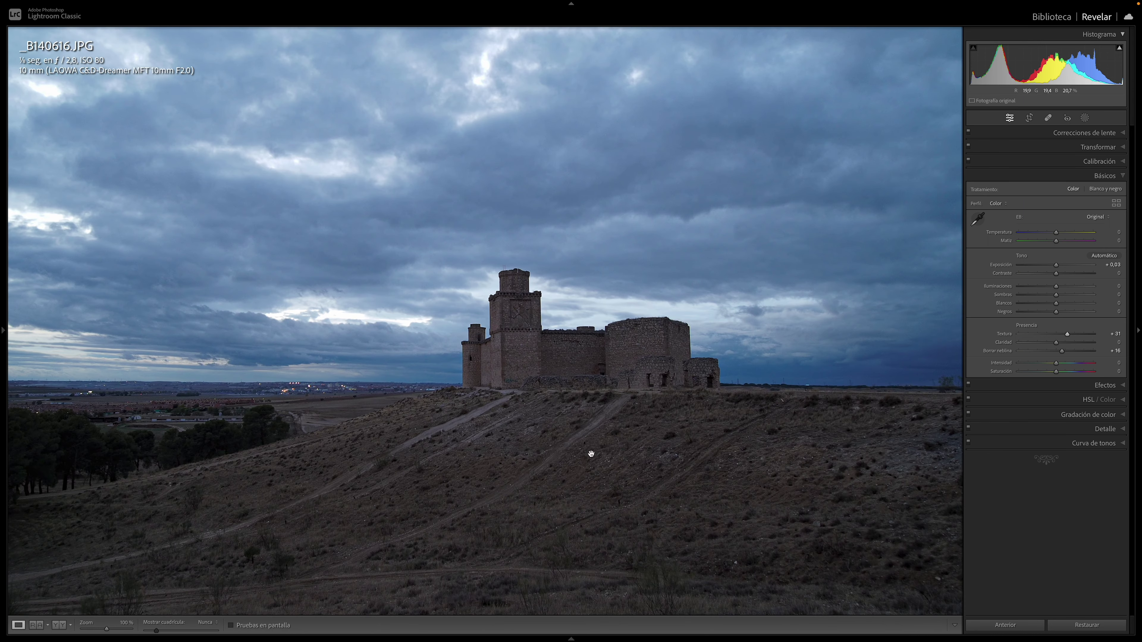
Reset texture and dehaze back to 0 with the whole photo fitted in view.
double_click(1010, 336)
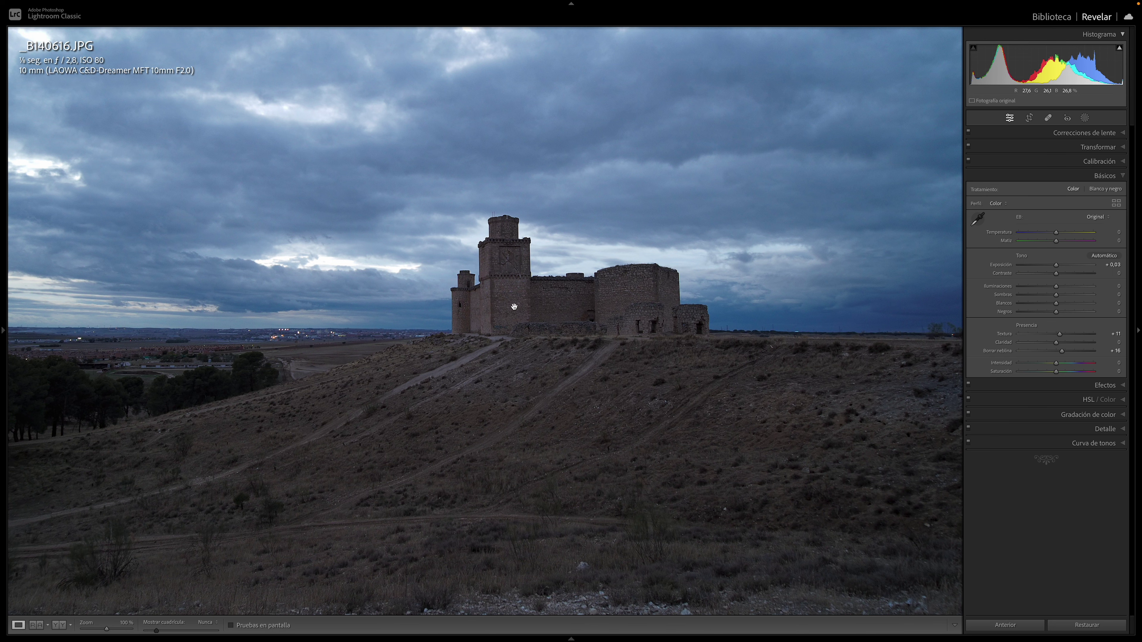
click(418, 360)
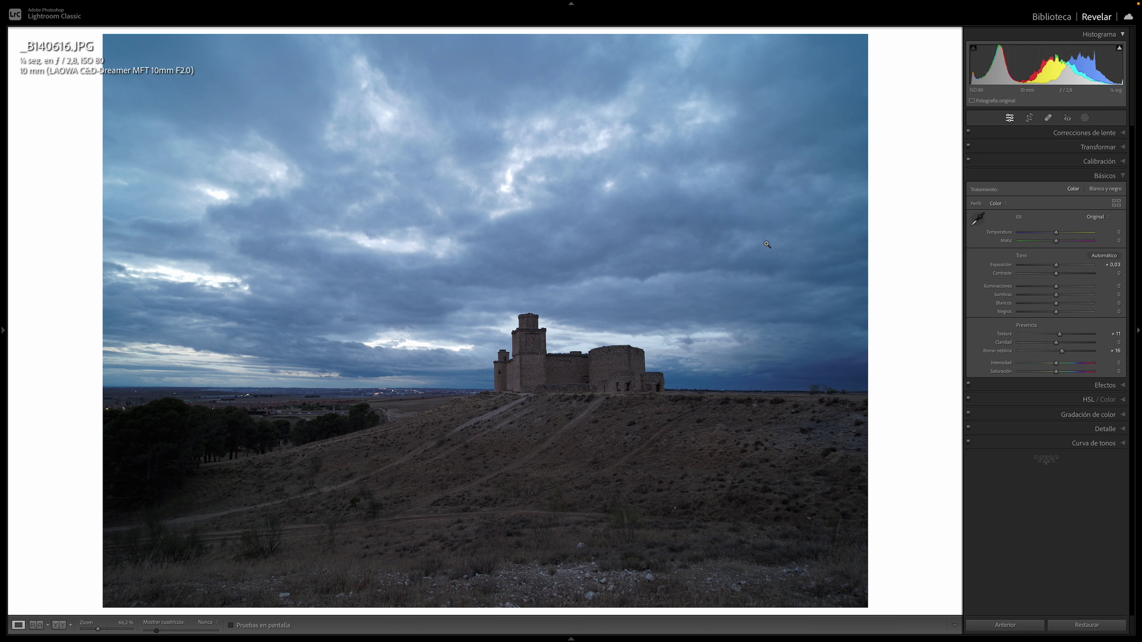
double_click(1007, 337)
double_click(1009, 352)
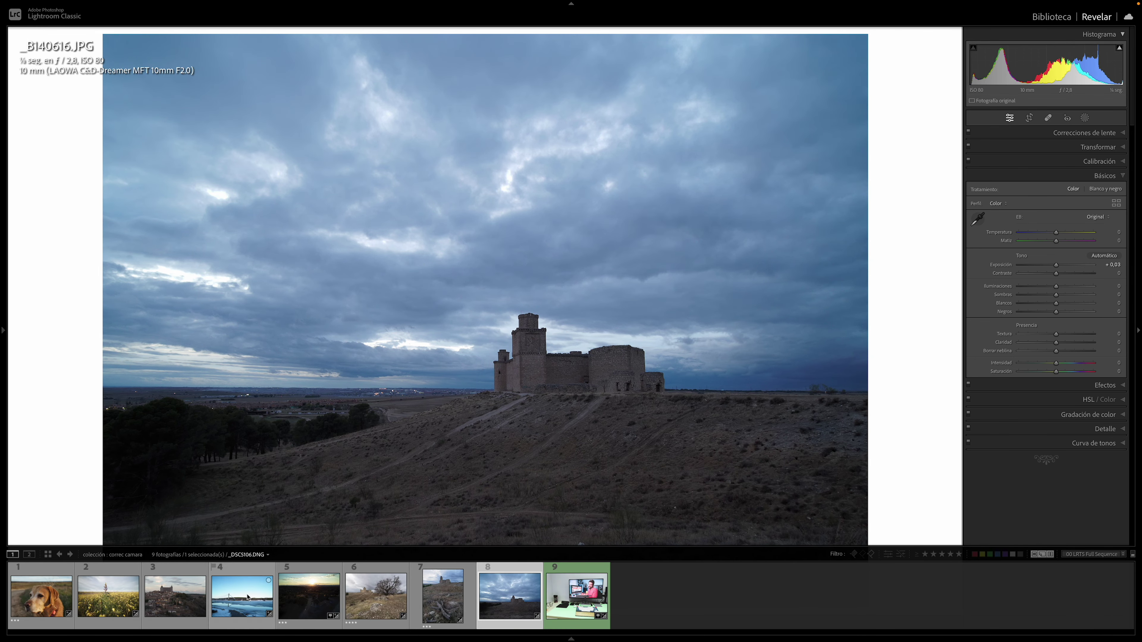
On the snowy bridge photo, try saturation but keep it at 0, and raise vibrance to +24.
click(242, 592)
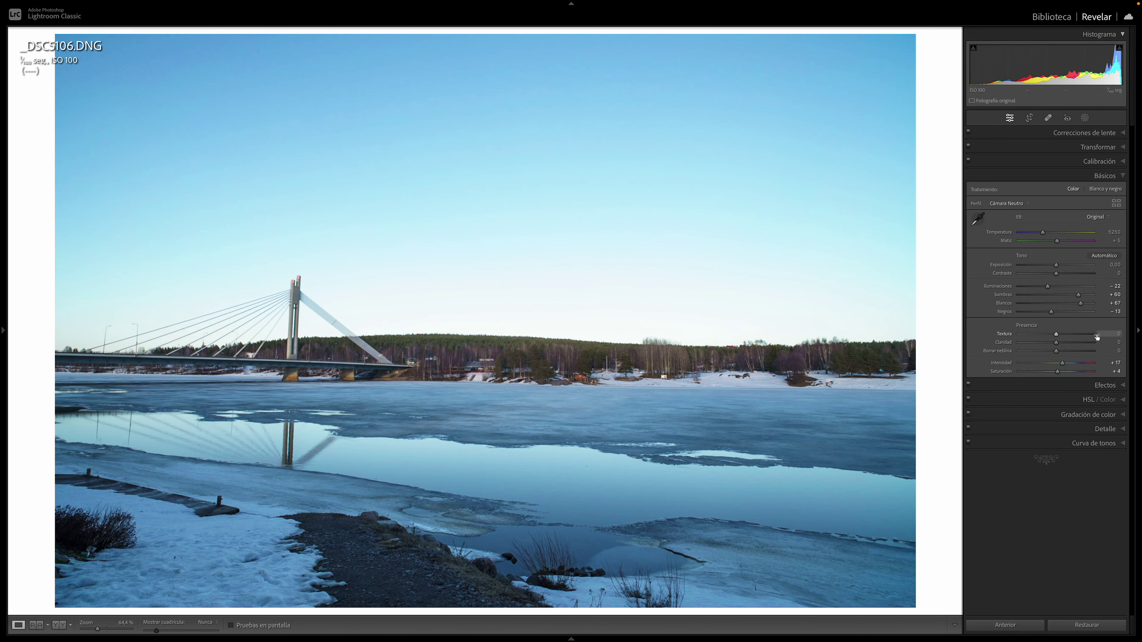
double_click(1008, 363)
double_click(1008, 372)
mouse_move(1056, 371)
mouse_down()
mouse_move(1018, 381)
mouse_move(1062, 381)
mouse_up()
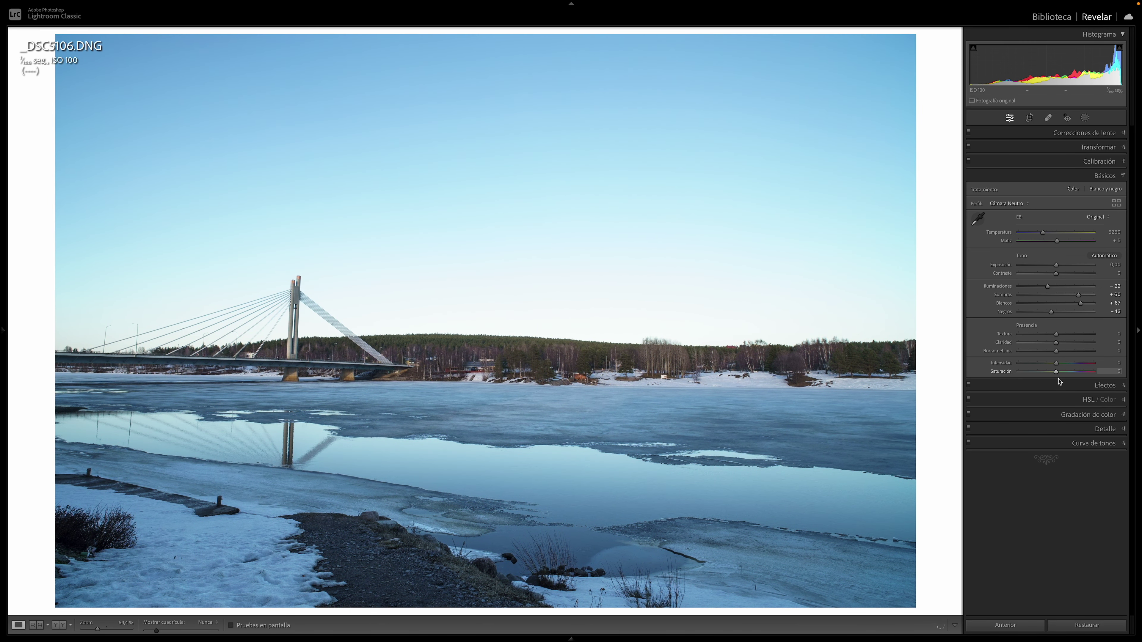
drag(1056, 373, 1103, 378)
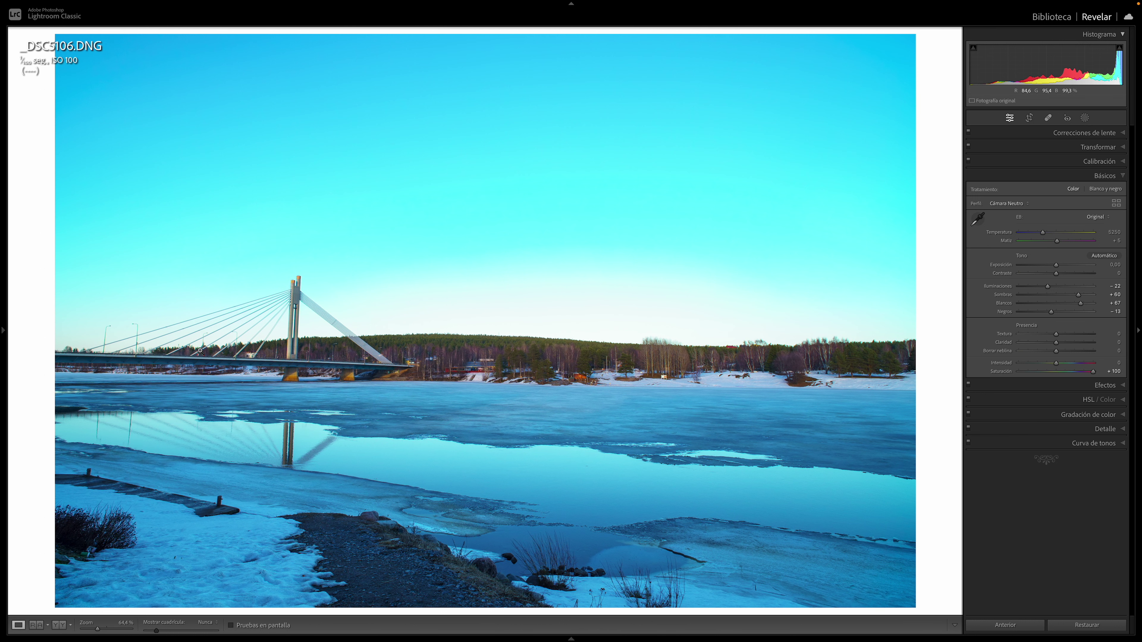
double_click(1056, 374)
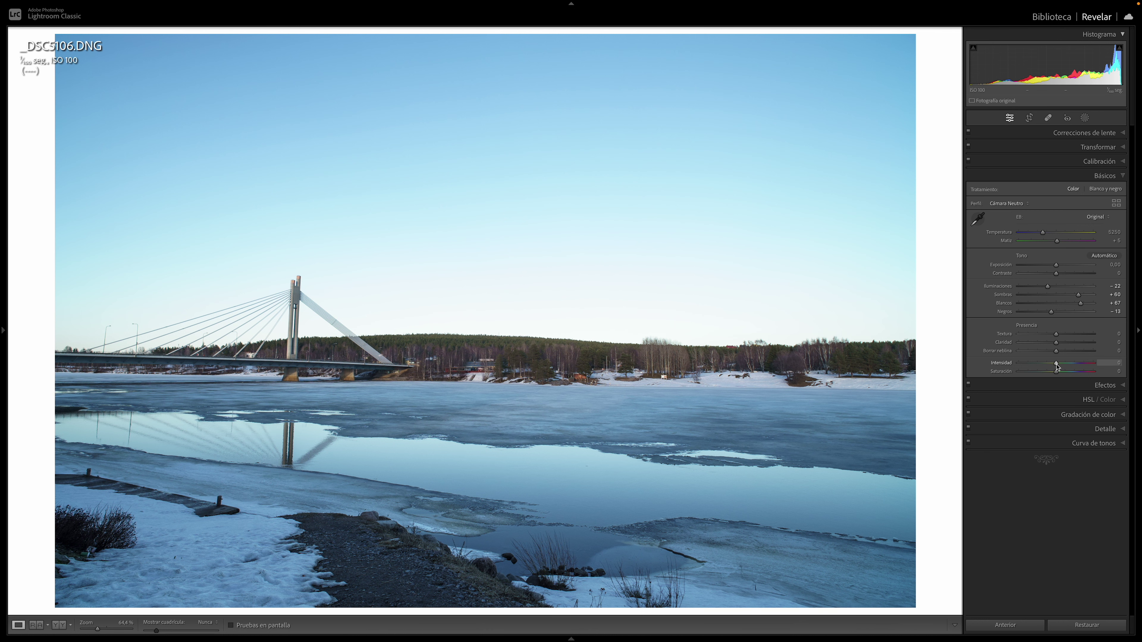
mouse_move(1059, 363)
mouse_down()
mouse_move(1118, 370)
mouse_move(1058, 372)
mouse_up()
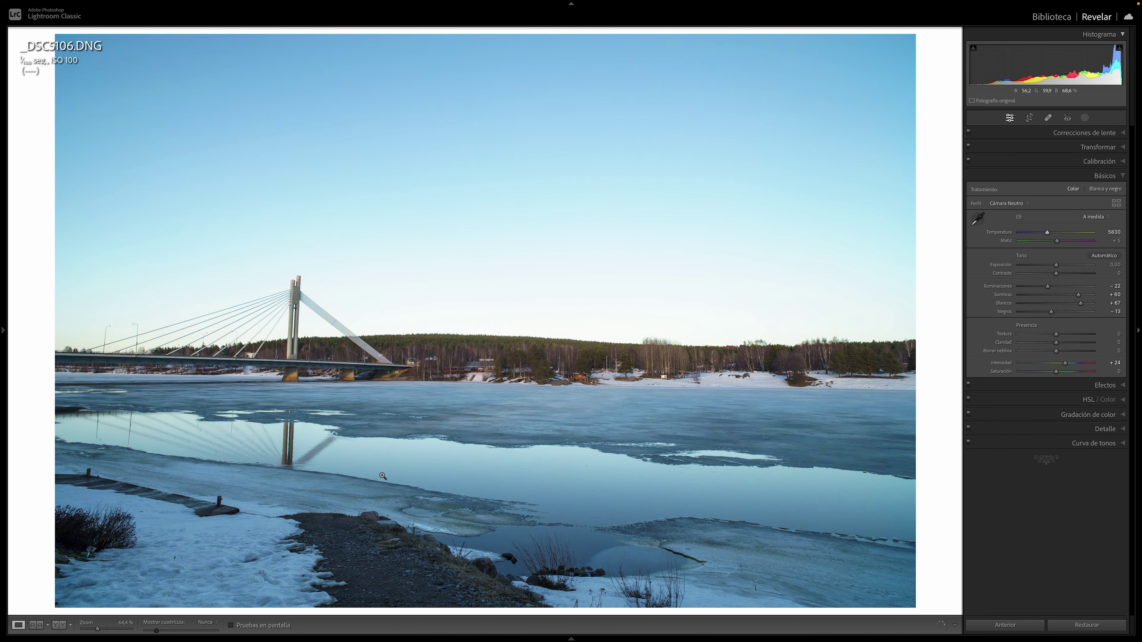
Check the ice at 100% zoom, glance at Effects, then start a new mask.
click(291, 443)
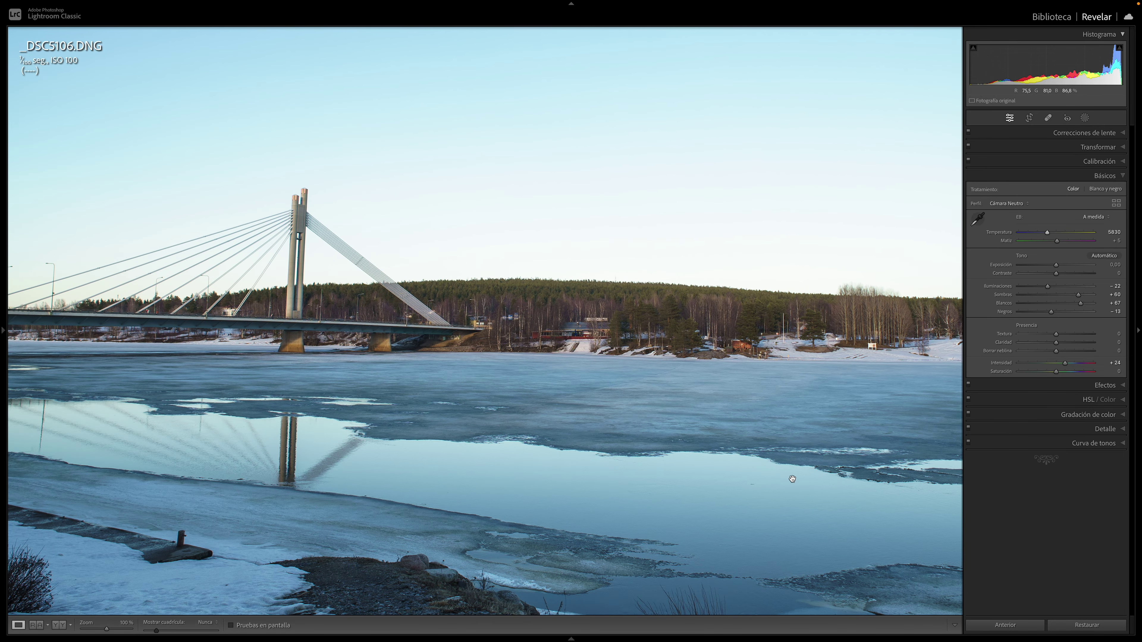
click(636, 494)
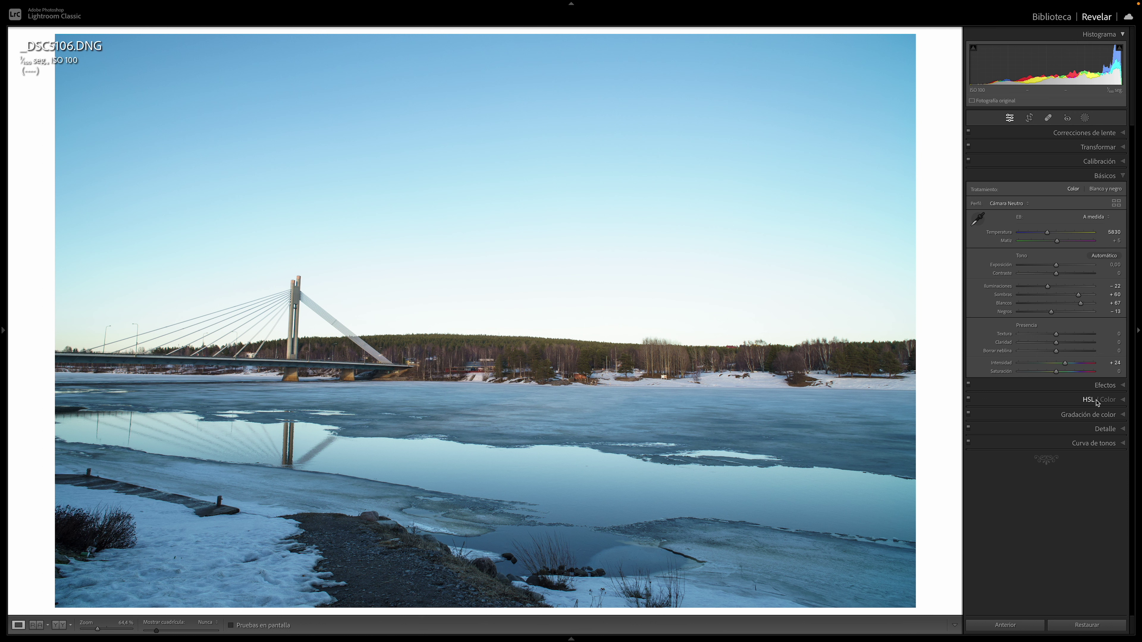
click(1124, 386)
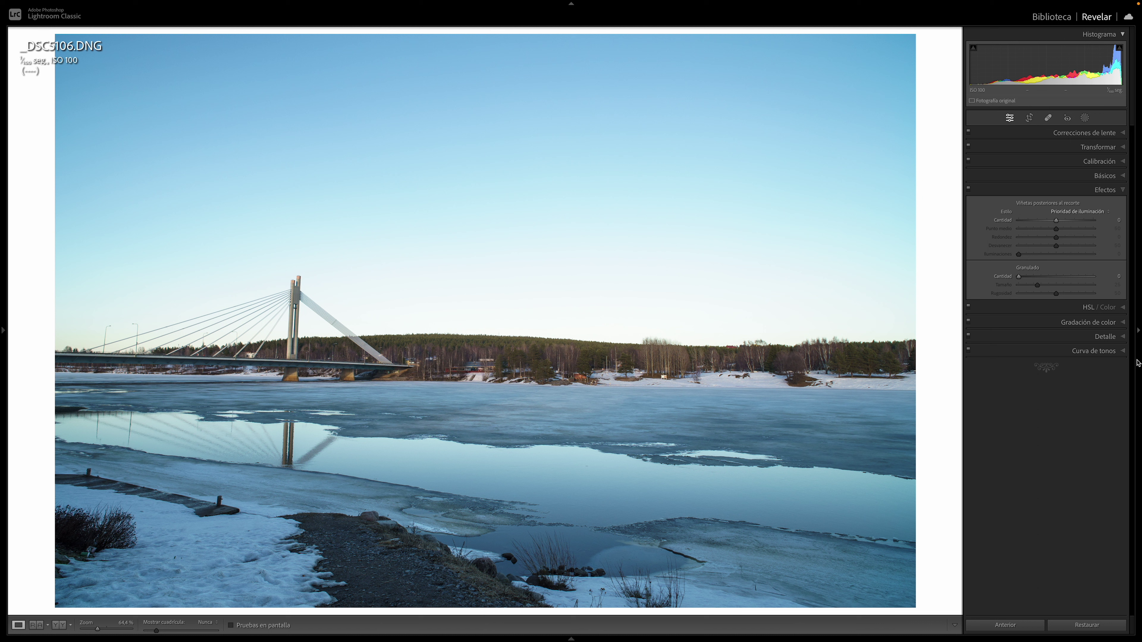
click(1123, 189)
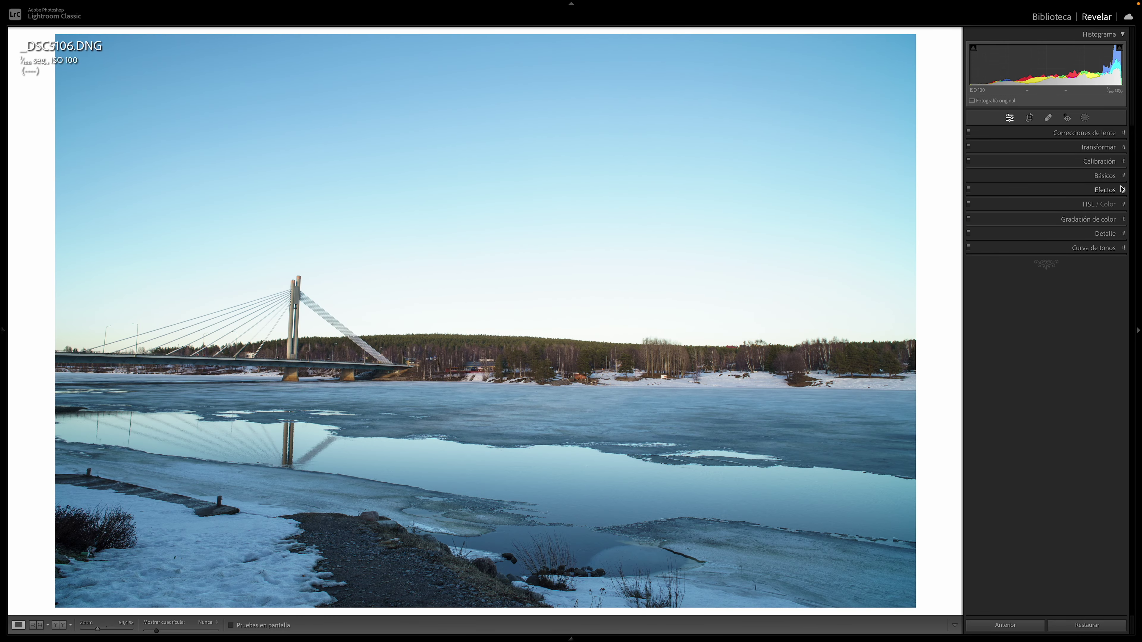
click(1122, 176)
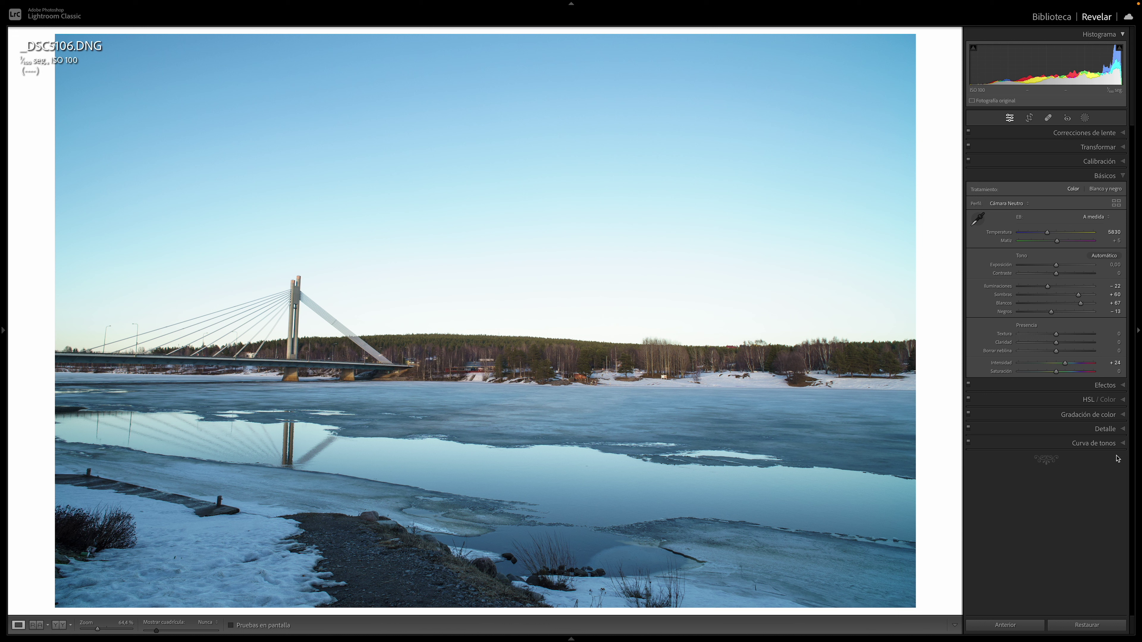
click(1085, 117)
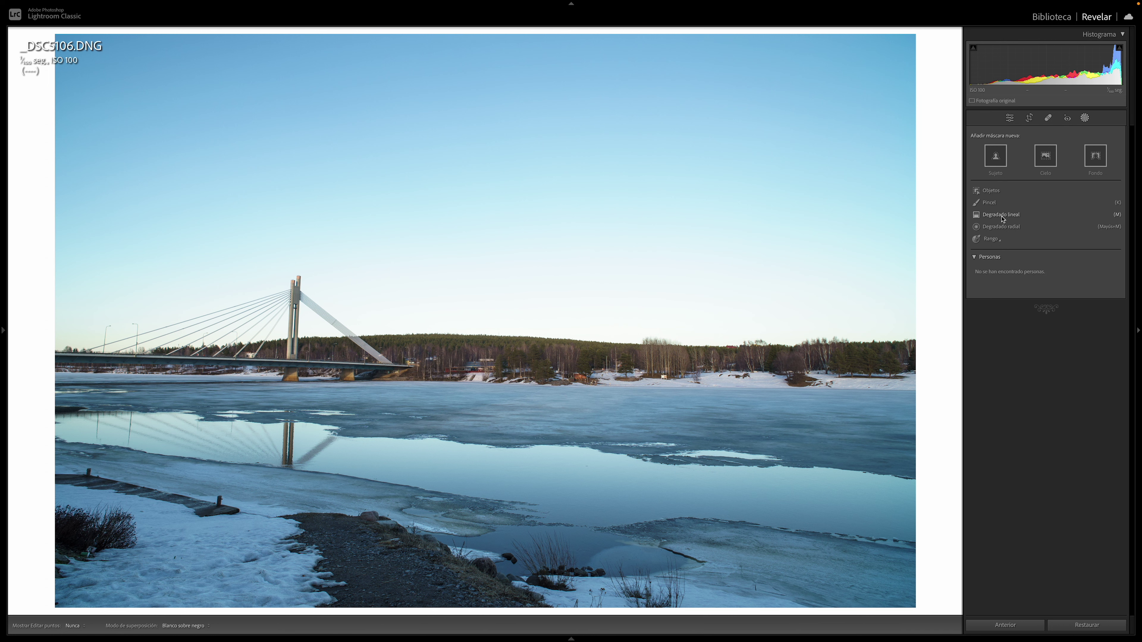
Darken the sky with a top-down linear gradient mask by lowering its exposure.
click(1000, 215)
mouse_move(458, 168)
mouse_down()
mouse_move(497, 449)
mouse_move(463, 478)
mouse_up()
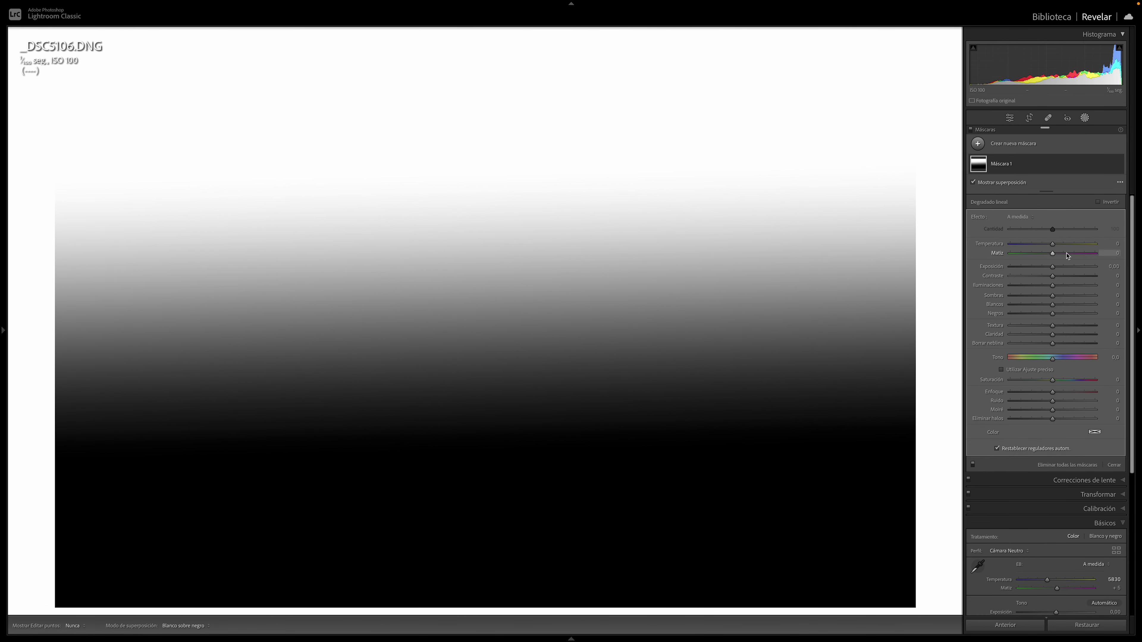
key(o)
mouse_move(1052, 266)
mouse_down()
mouse_move(1042, 267)
mouse_move(1073, 245)
mouse_move(1040, 244)
mouse_up()
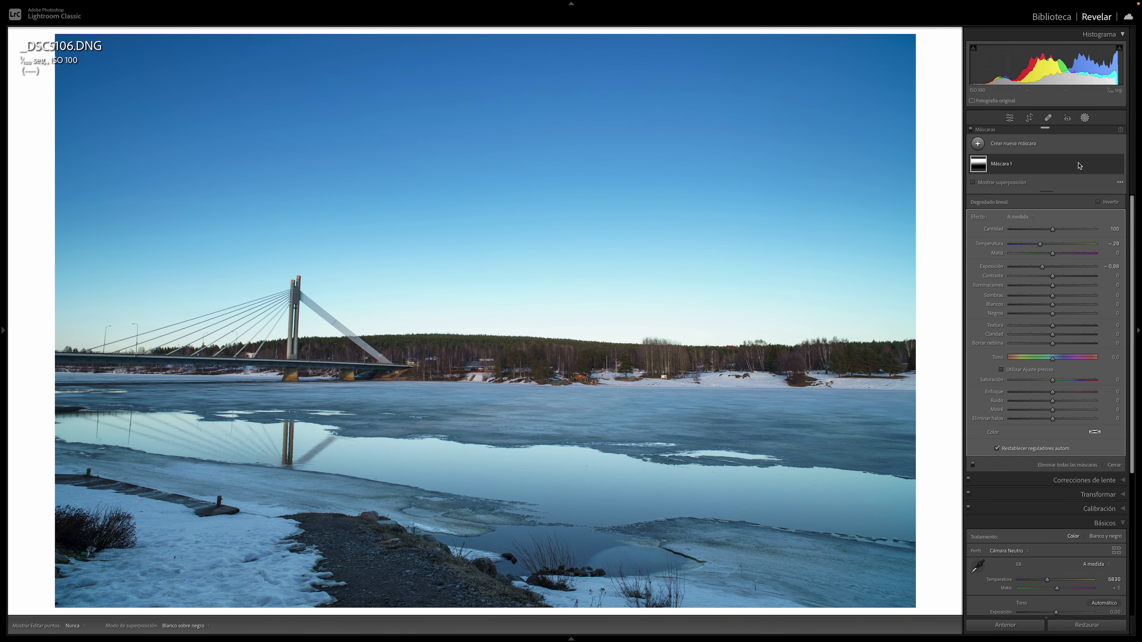
click(1086, 119)
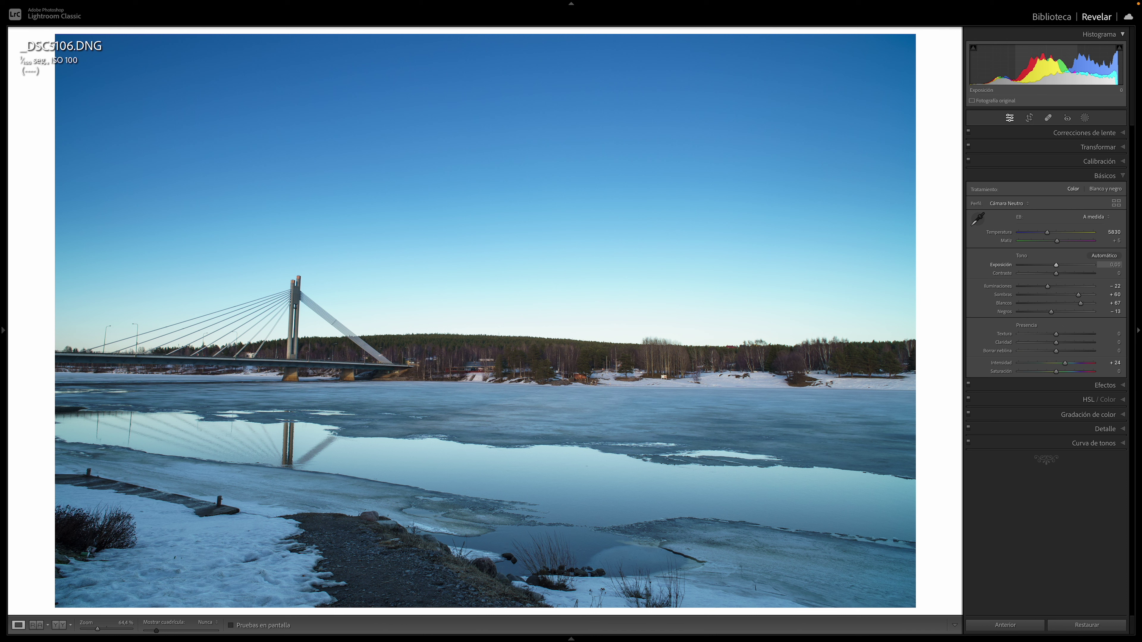
Brighten the bridge photo by dragging global Exposure up toward +0.35.
drag(1056, 265, 1062, 266)
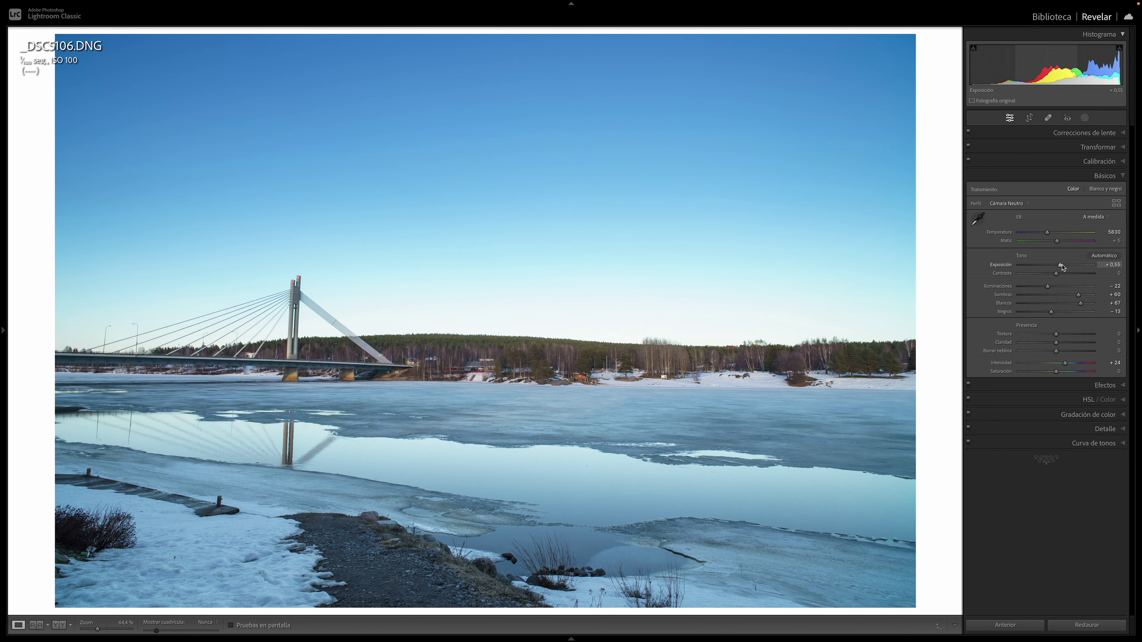